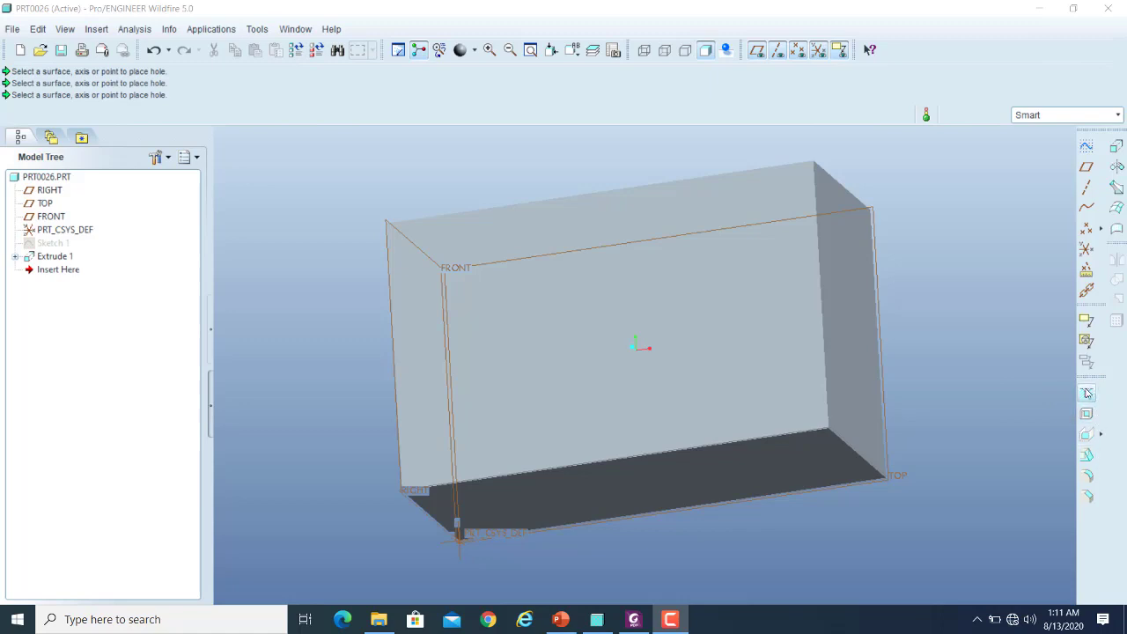
- Launch the Hole tool on the block, showing default Ø50.00 and depth 75.04
{"action": "left_click", "coordinate": [1087, 393]}
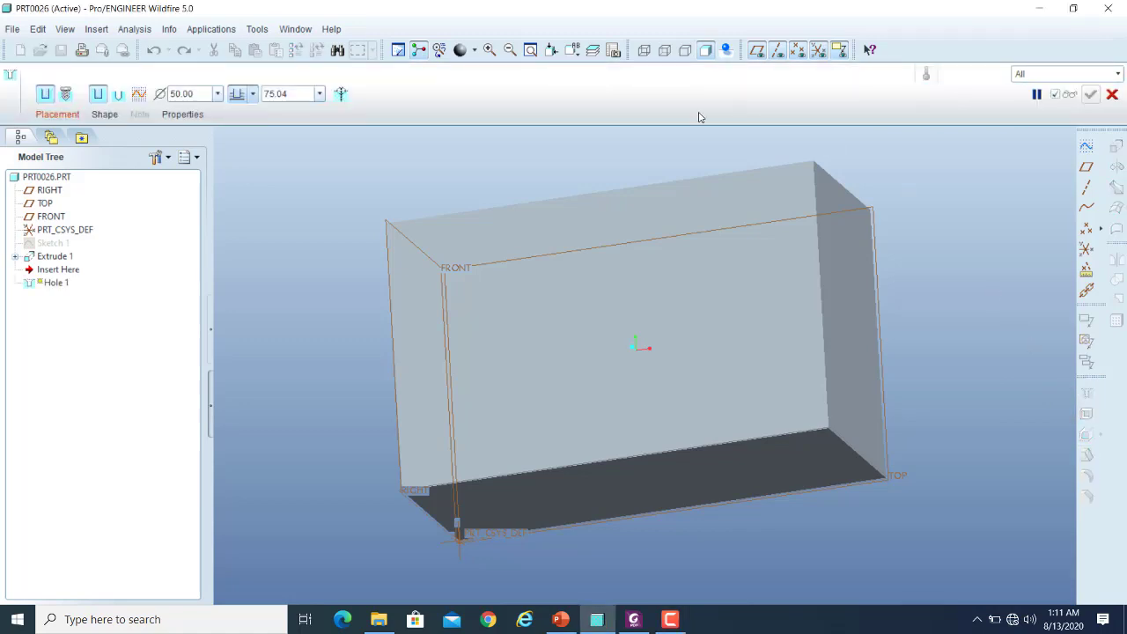
- Place the hole on the block's large front face
{"action": "left_click", "coordinate": [58, 115]}
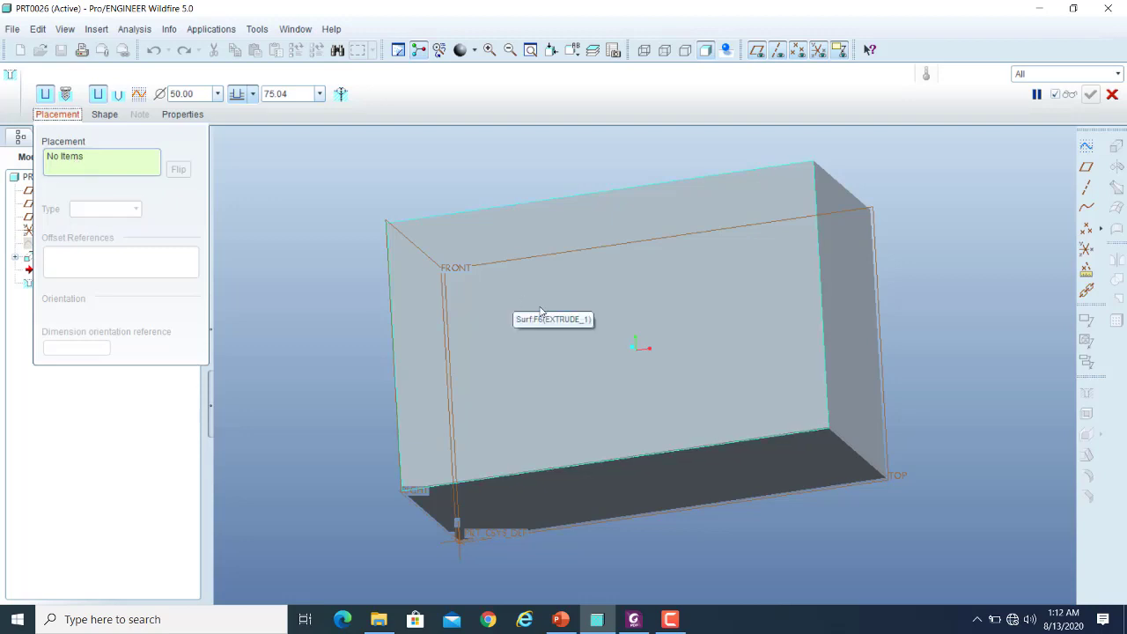
{"action": "left_click", "coordinate": [859, 308]}
{"action": "left_click", "coordinate": [776, 473]}
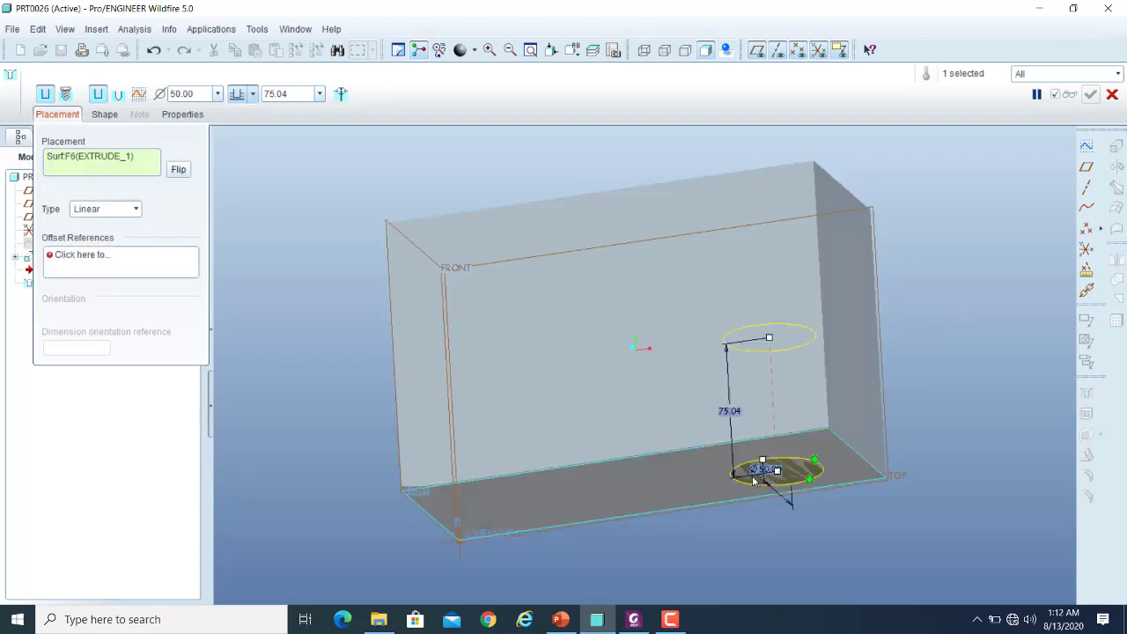
{"action": "left_click", "coordinate": [597, 347]}
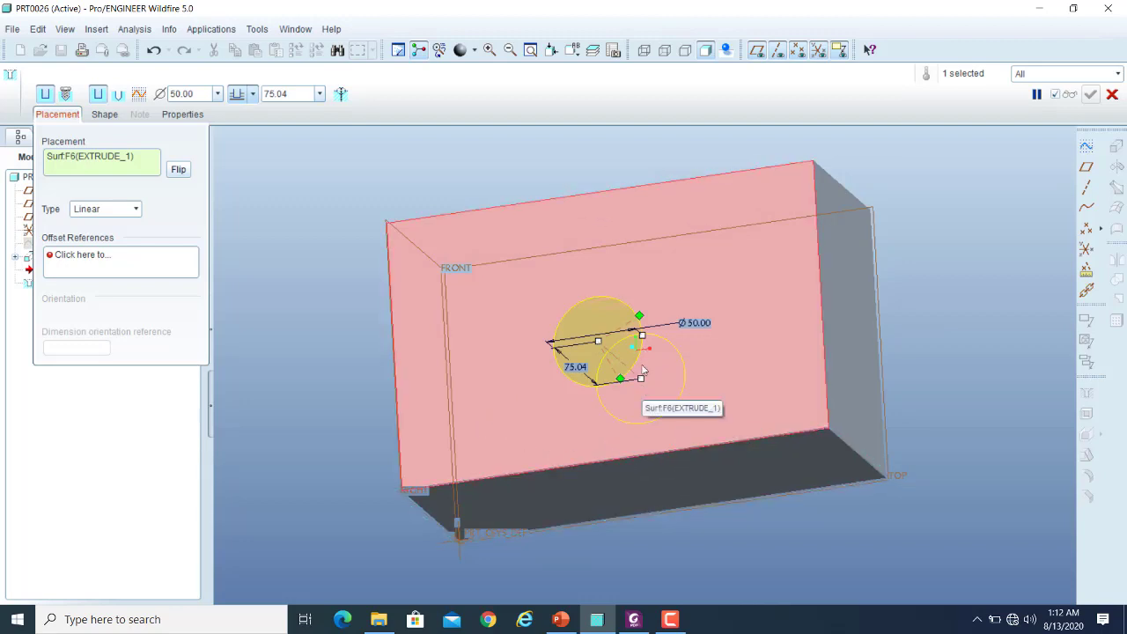
- Shrink the hole to Ø27.25 and reference its offsets to the RIGHT and TOP datums
{"action": "left_click_drag", "start_coordinate": [643, 337], "coordinate": [612, 360]}
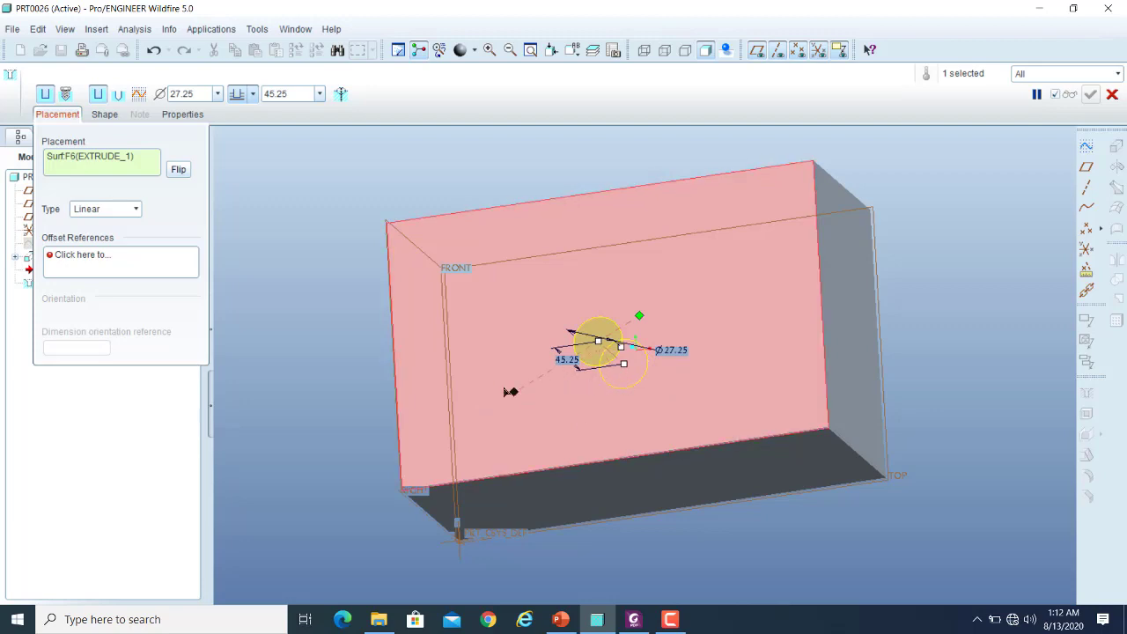
{"action": "mouse_move", "coordinate": [407, 352]}
{"action": "left_mouse_down"}
{"action": "mouse_move", "coordinate": [390, 357]}
{"action": "mouse_move", "coordinate": [394, 369]}
{"action": "left_mouse_up"}
{"action": "left_click_drag", "start_coordinate": [639, 315], "coordinate": [562, 468]}
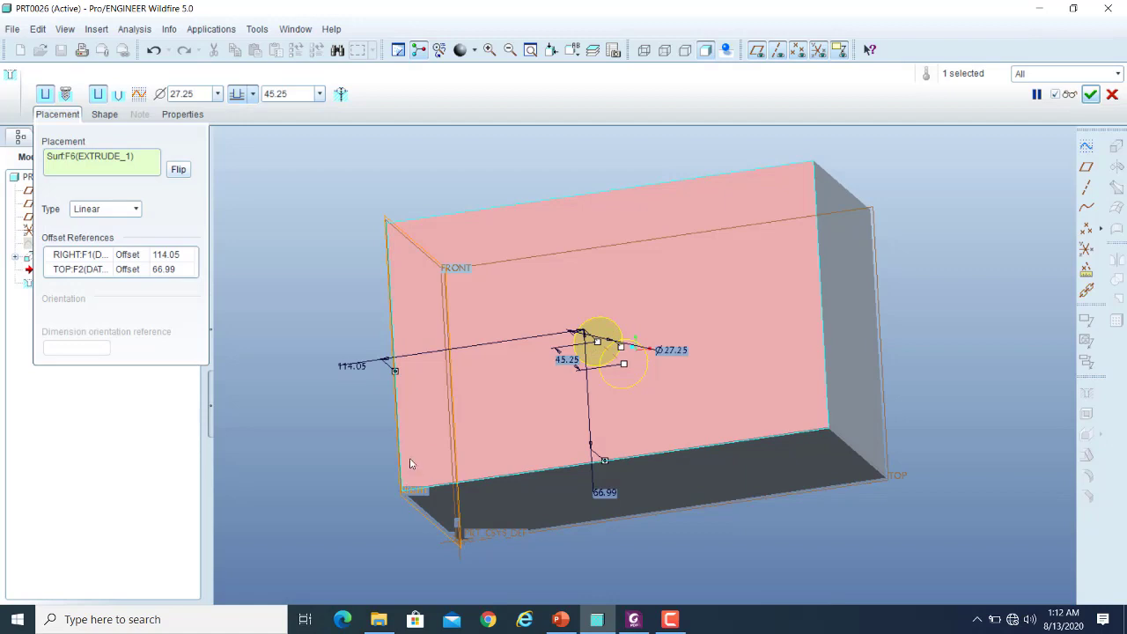
{"action": "left_click_drag", "start_coordinate": [604, 346], "coordinate": [543, 354]}
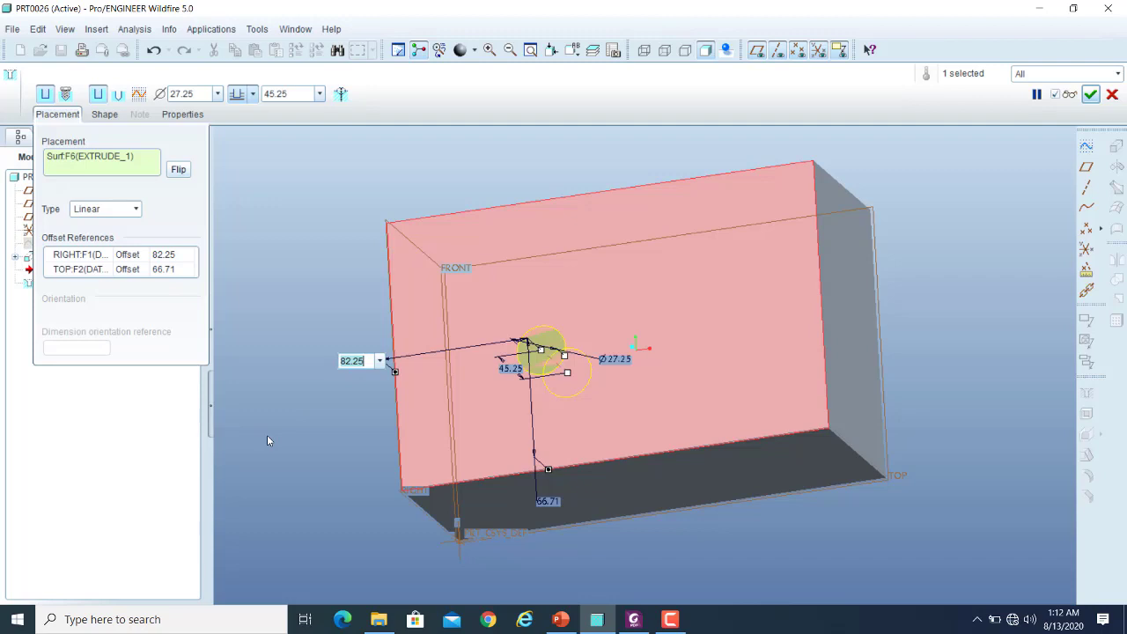
- Set the hole offsets to 50 from RIGHT and 60 from TOP, then complete Hole 1
{"action": "type", "text": "50"}
{"action": "key", "text": "Return"}
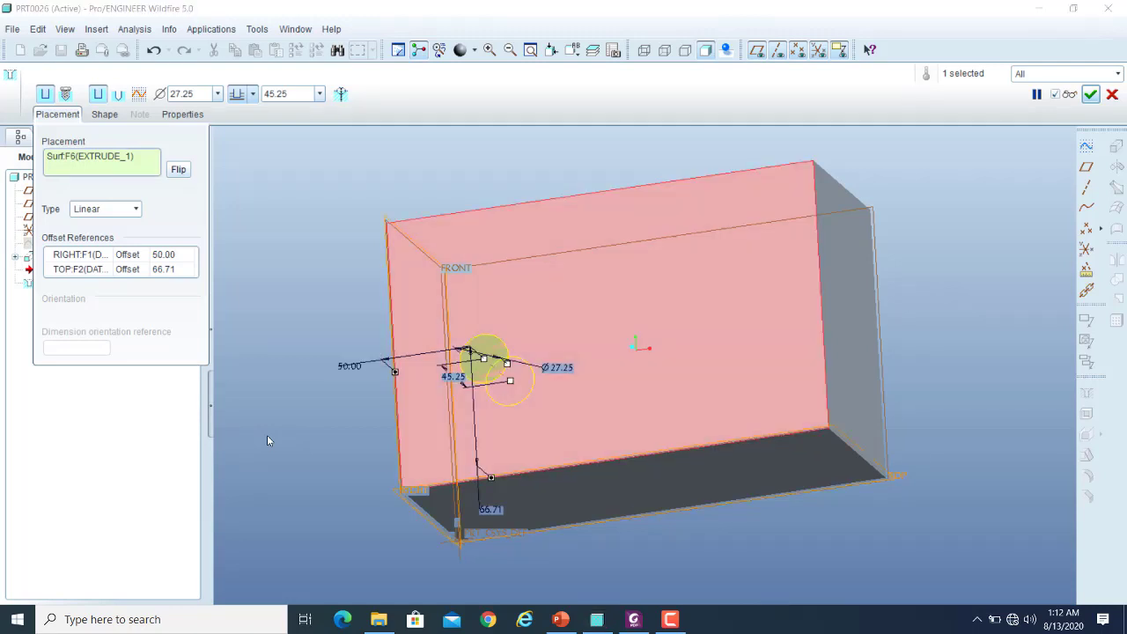
{"action": "double_click", "coordinate": [485, 510]}
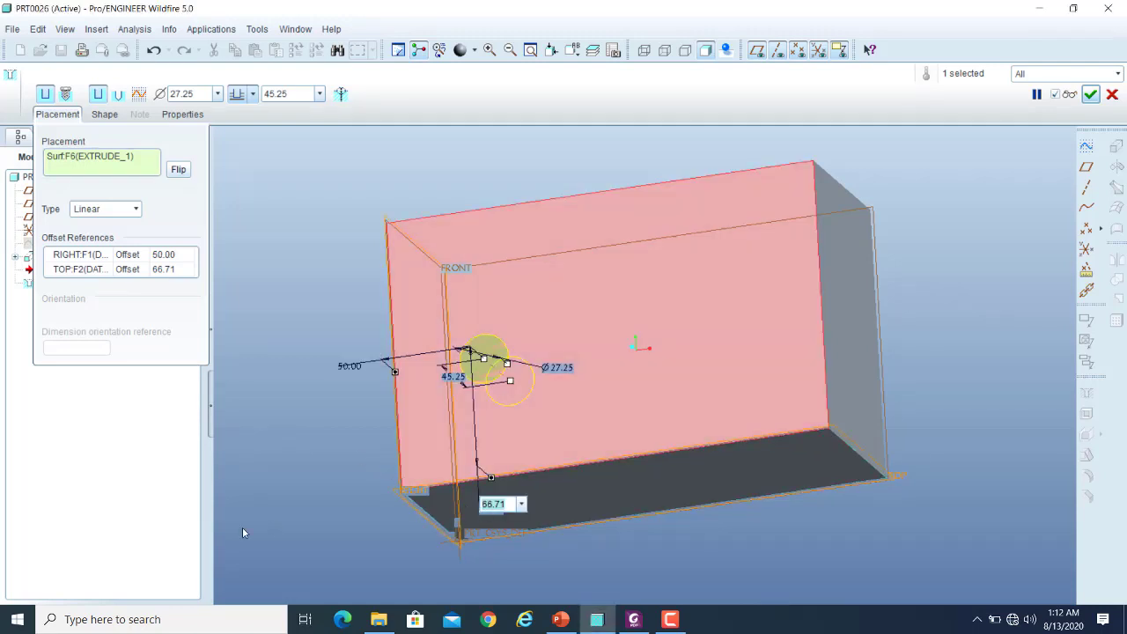
{"action": "type", "text": "60"}
{"action": "key", "text": "Return"}
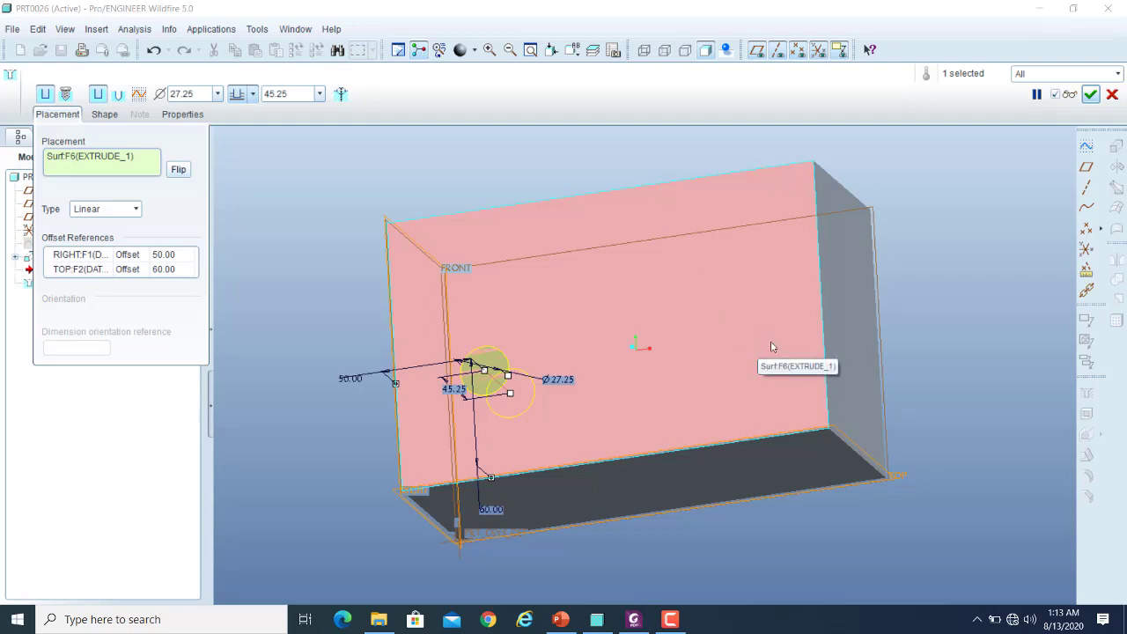
{"action": "left_click", "coordinate": [58, 117]}
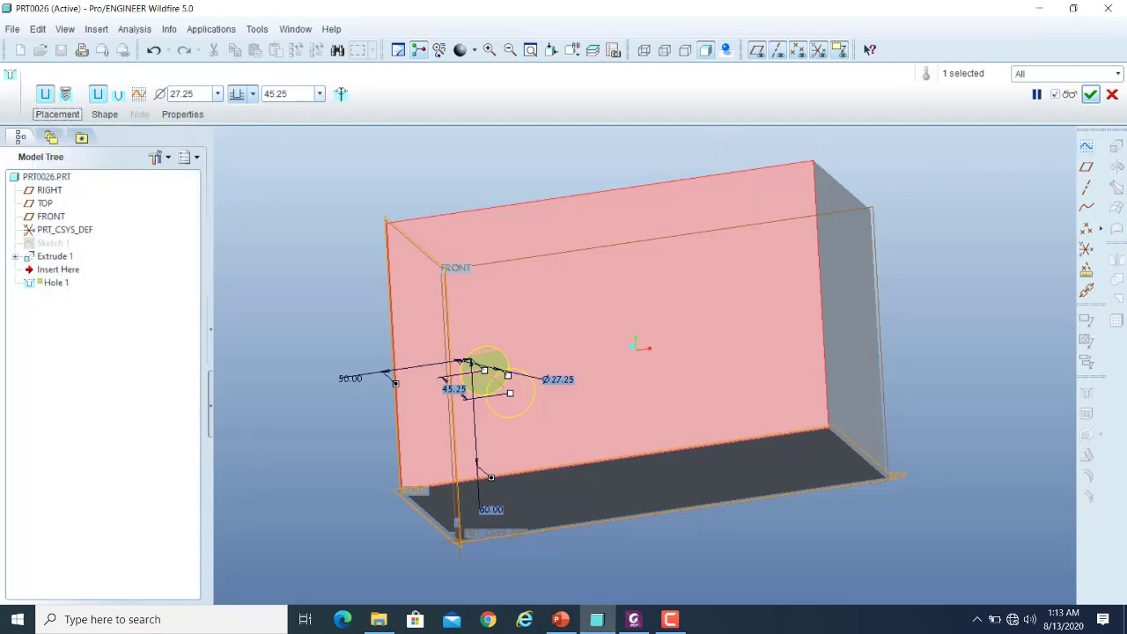
{"action": "left_click", "coordinate": [1091, 94]}
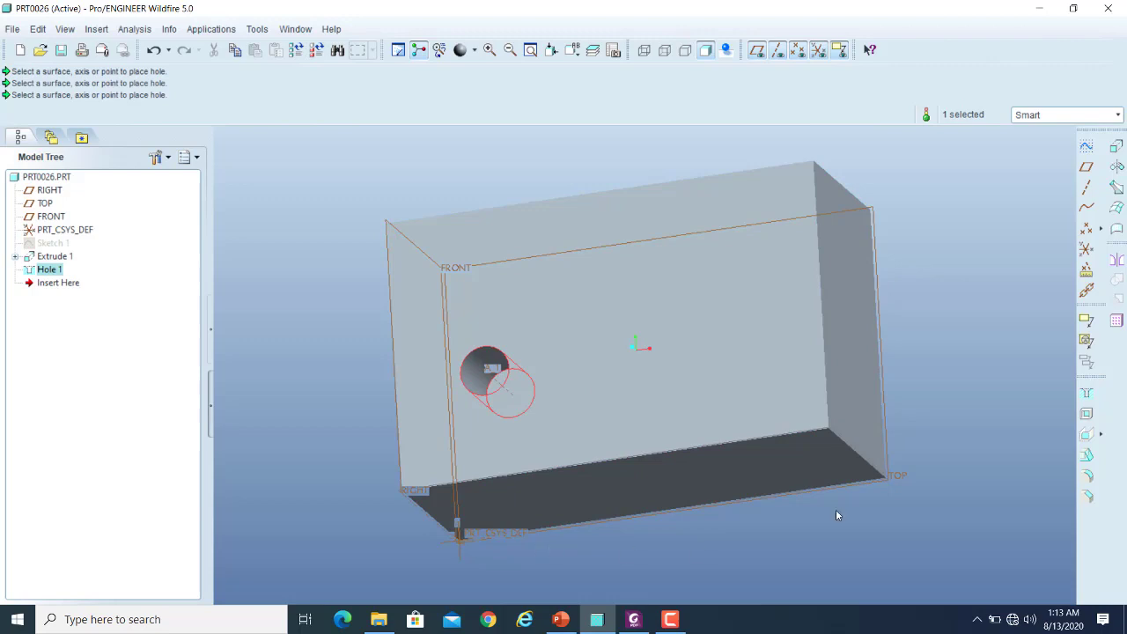
- Change Extrude 1's 240 length to 600 and regenerate the part
{"action": "double_click", "coordinate": [687, 296]}
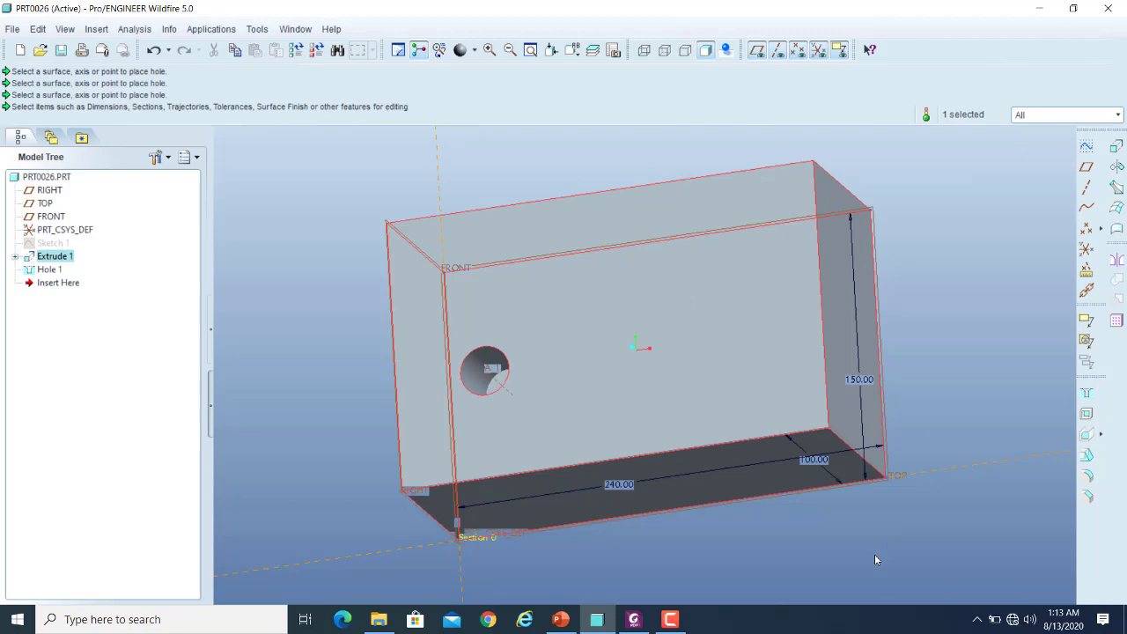
{"action": "double_click", "coordinate": [621, 485]}
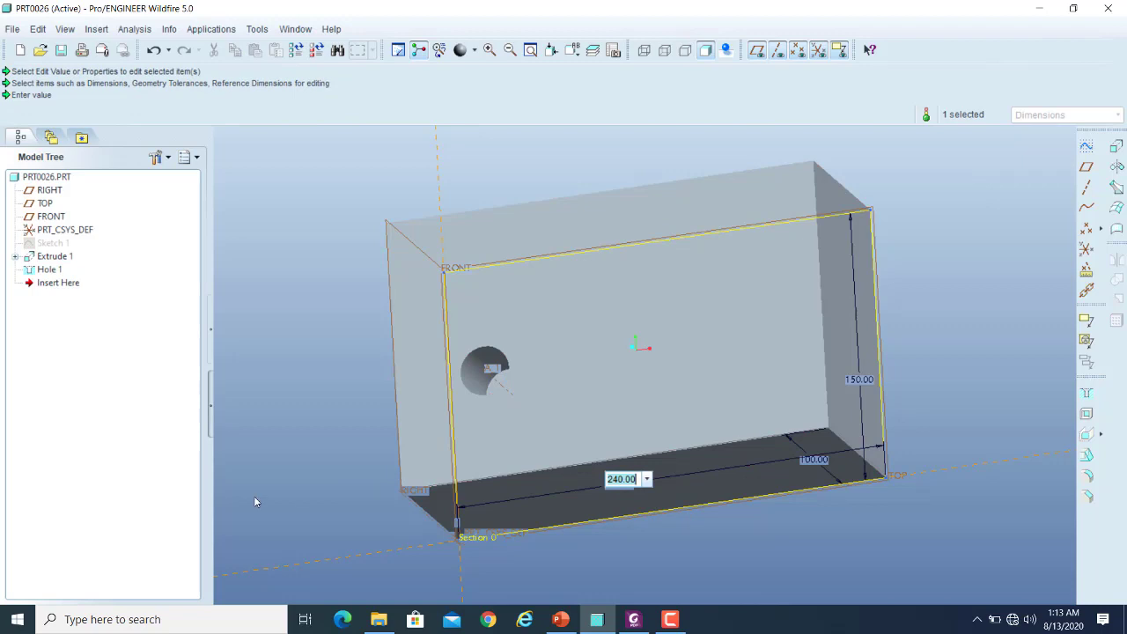
{"action": "type", "text": "600"}
{"action": "key", "text": "Return"}
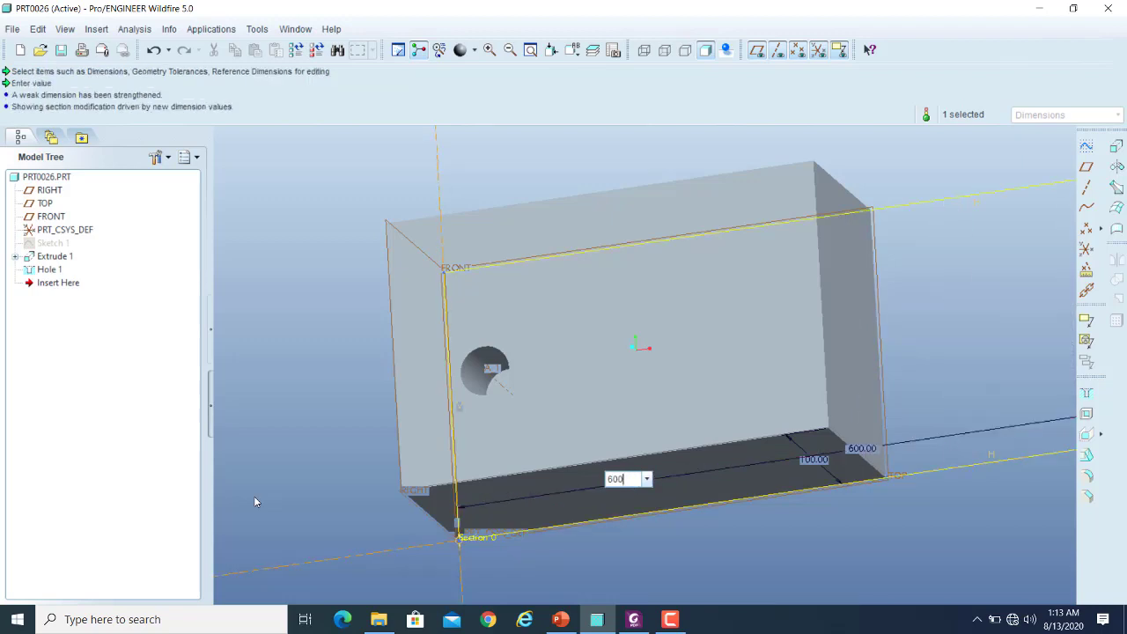
{"action": "scroll", "coordinate": [390, 452], "scroll_direction": "up", "scroll_amount": 2}
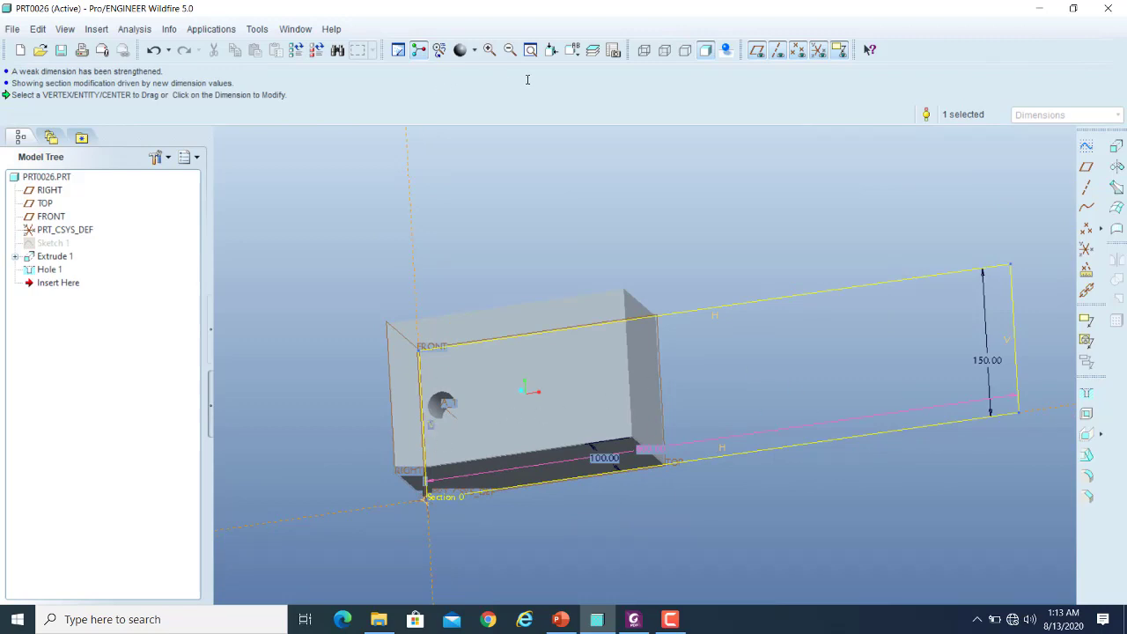
{"action": "left_click", "coordinate": [296, 50]}
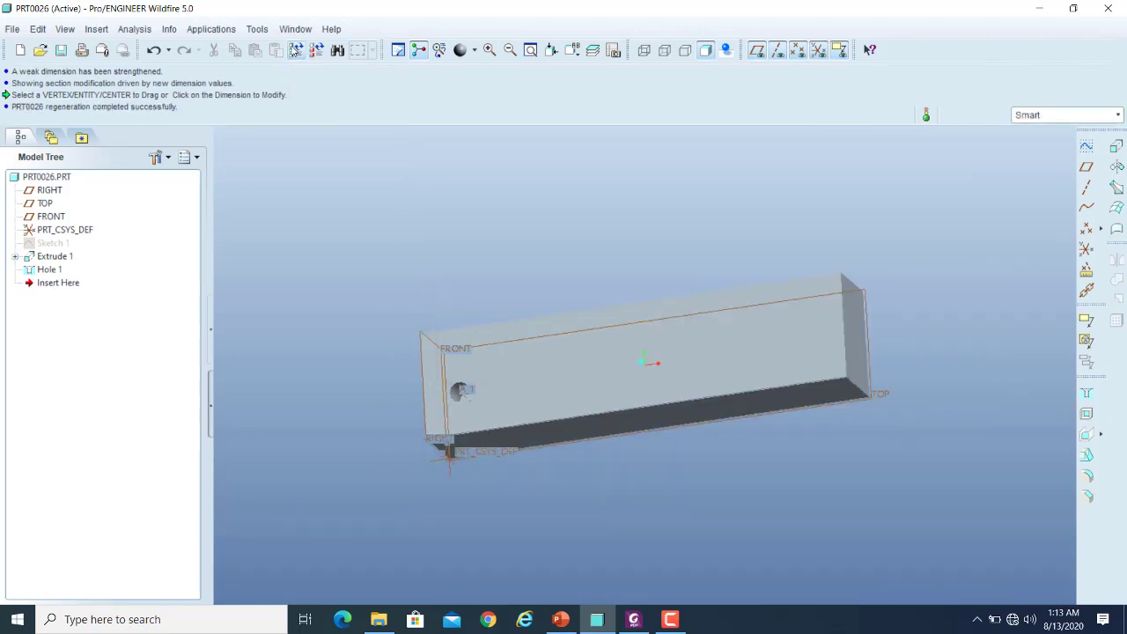
{"action": "left_click", "coordinate": [422, 392]}
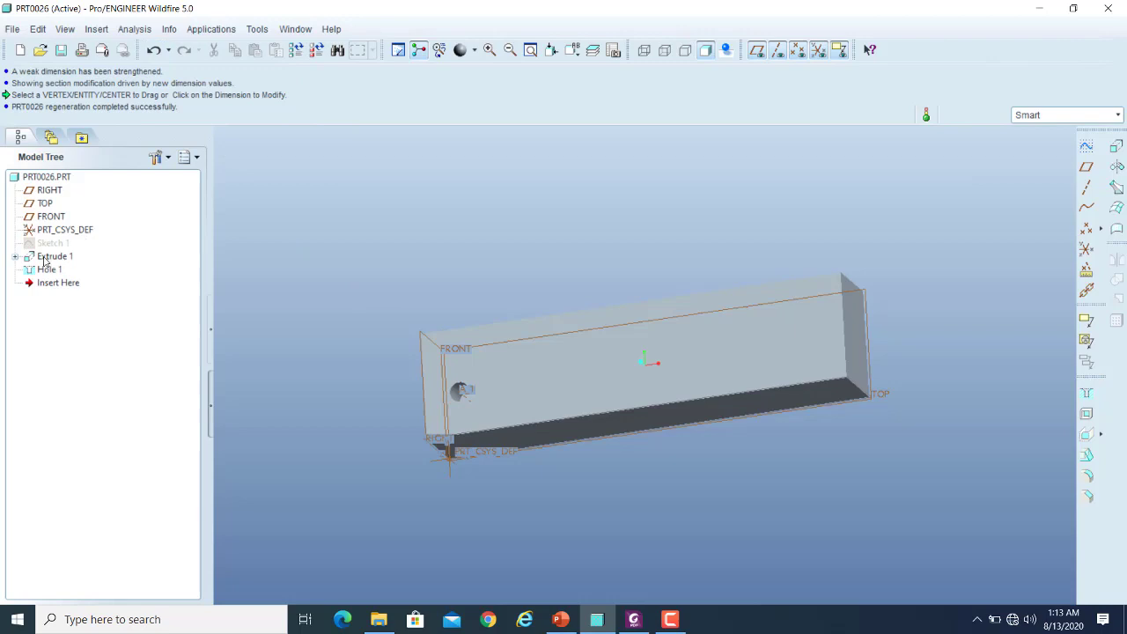
- Reopen Hole 1 with Edit Definition from its Model Tree menu
{"action": "scroll", "coordinate": [287, 208], "scroll_direction": "up", "scroll_amount": 3}
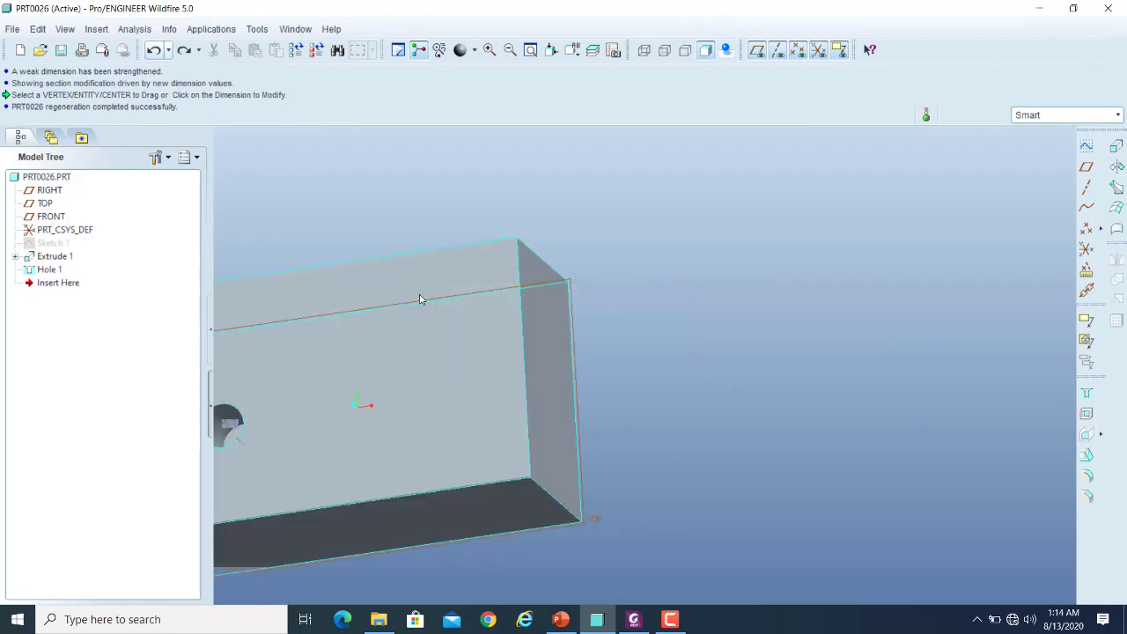
{"action": "scroll", "coordinate": [419, 299], "scroll_direction": "down", "scroll_amount": 4}
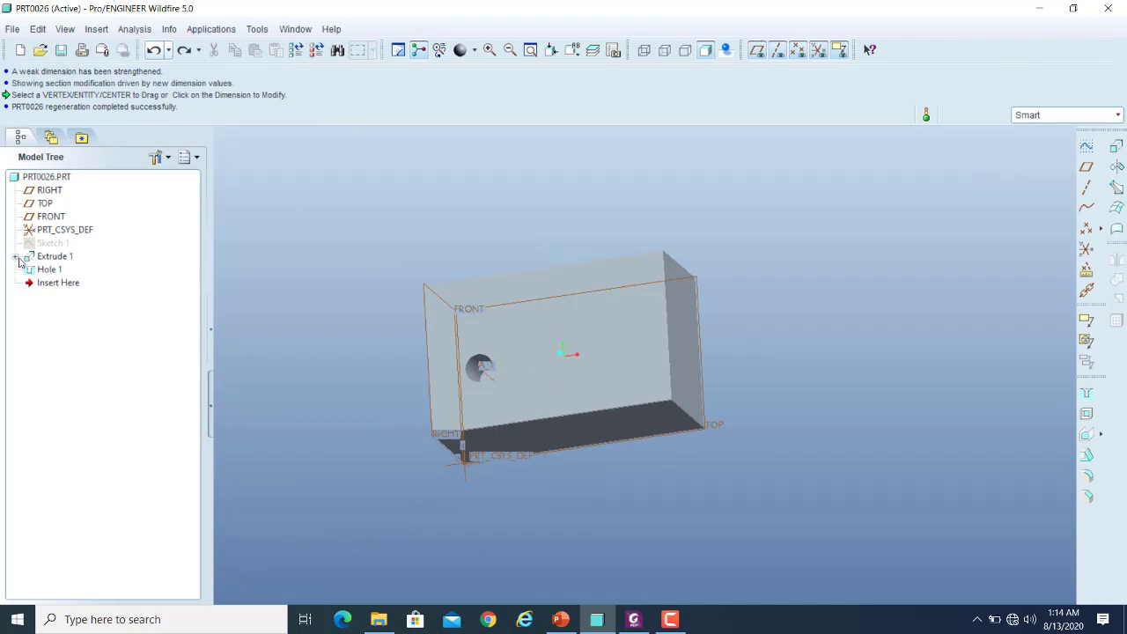
{"action": "left_click", "coordinate": [40, 271]}
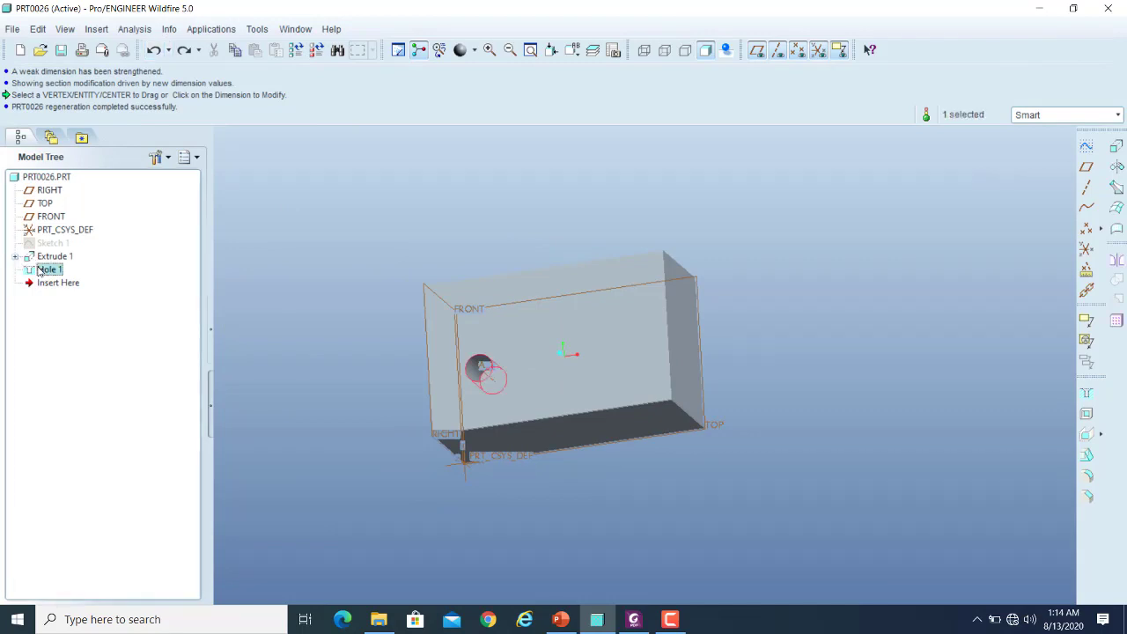
{"action": "right_click", "coordinate": [39, 271]}
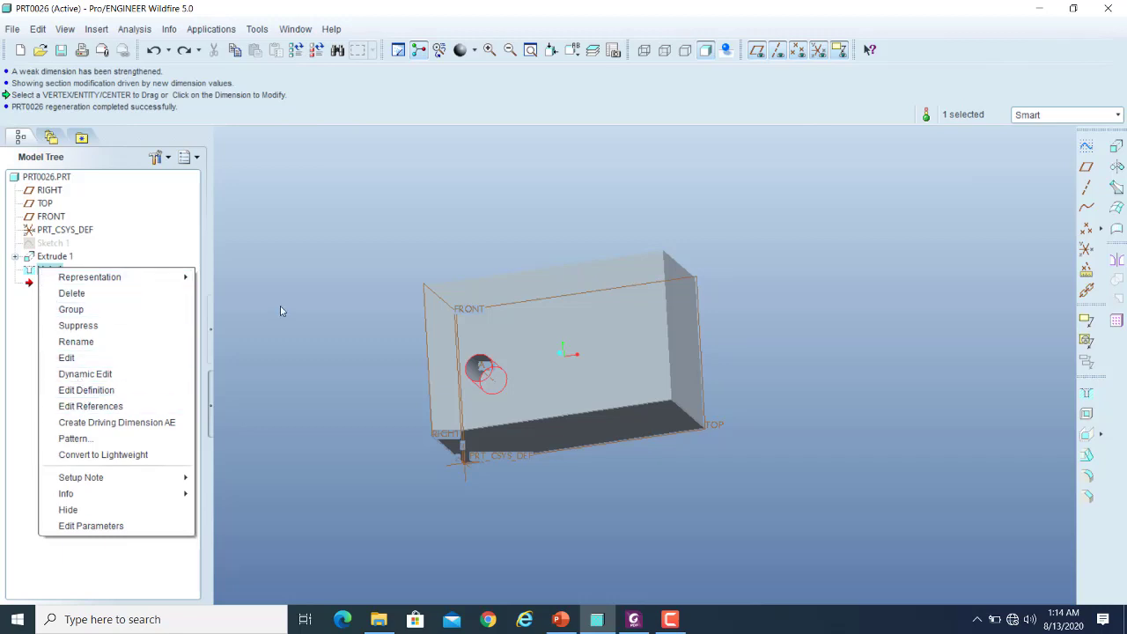
{"action": "left_click", "coordinate": [257, 307]}
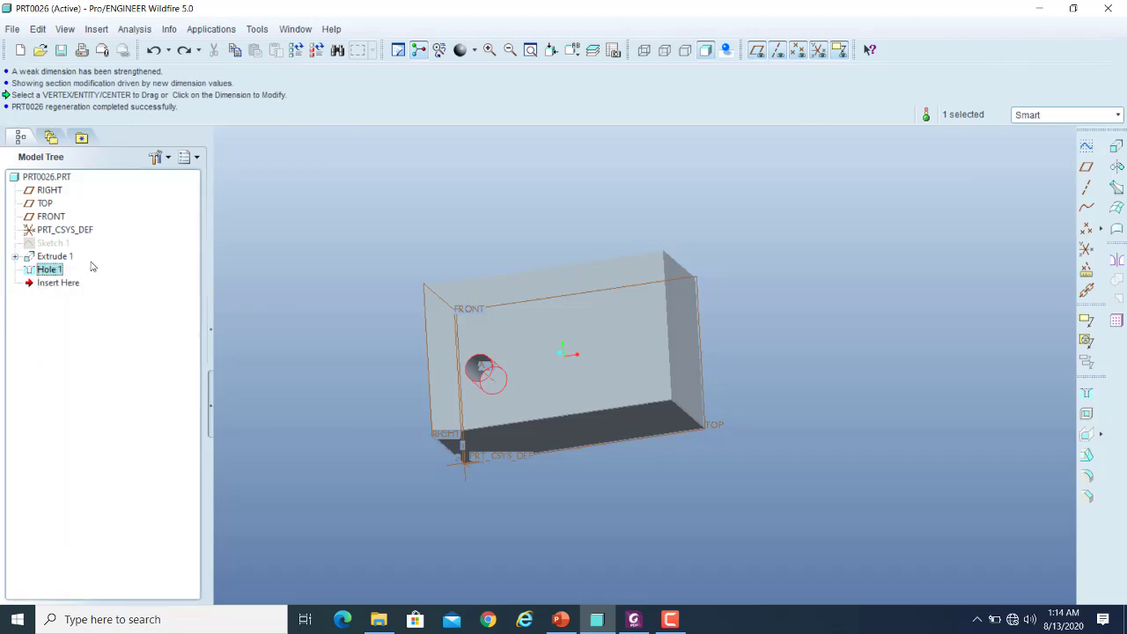
{"action": "right_click", "coordinate": [44, 271]}
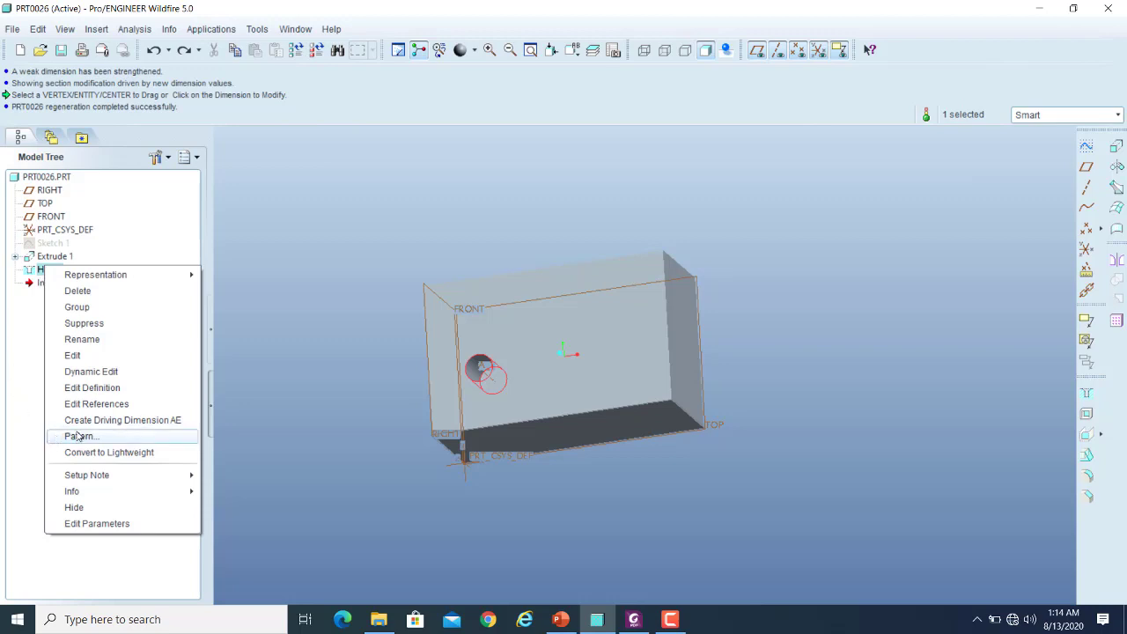
{"action": "left_click", "coordinate": [94, 388]}
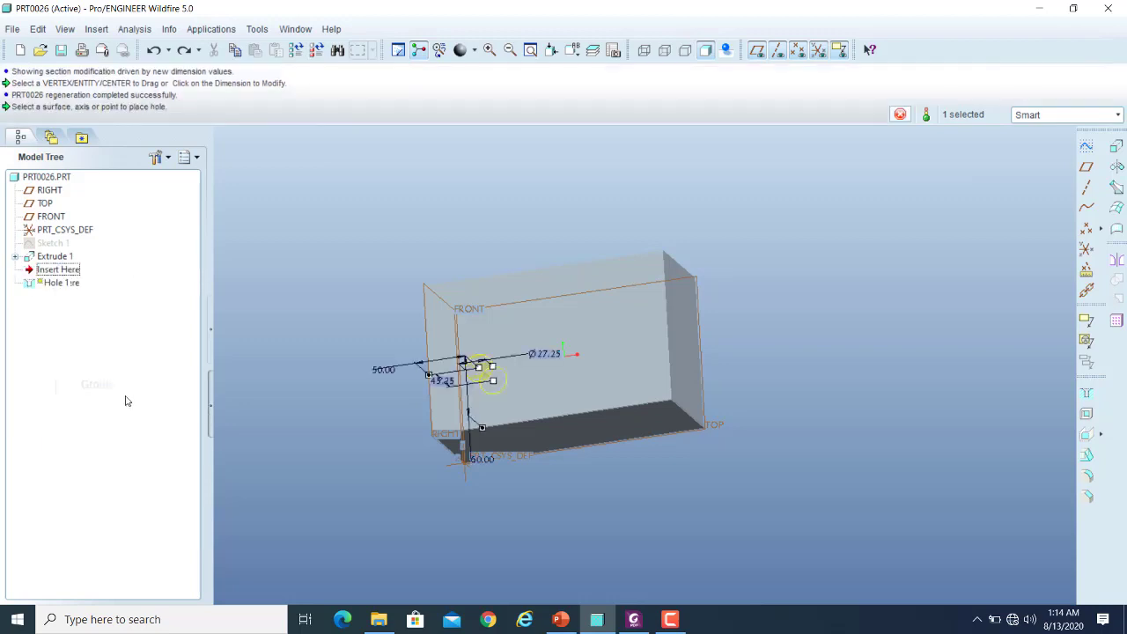
- Re-reference the hole's offset to the block's far end, set it to 50, and finish the hole
{"action": "scroll", "coordinate": [482, 343], "scroll_direction": "down", "scroll_amount": 4}
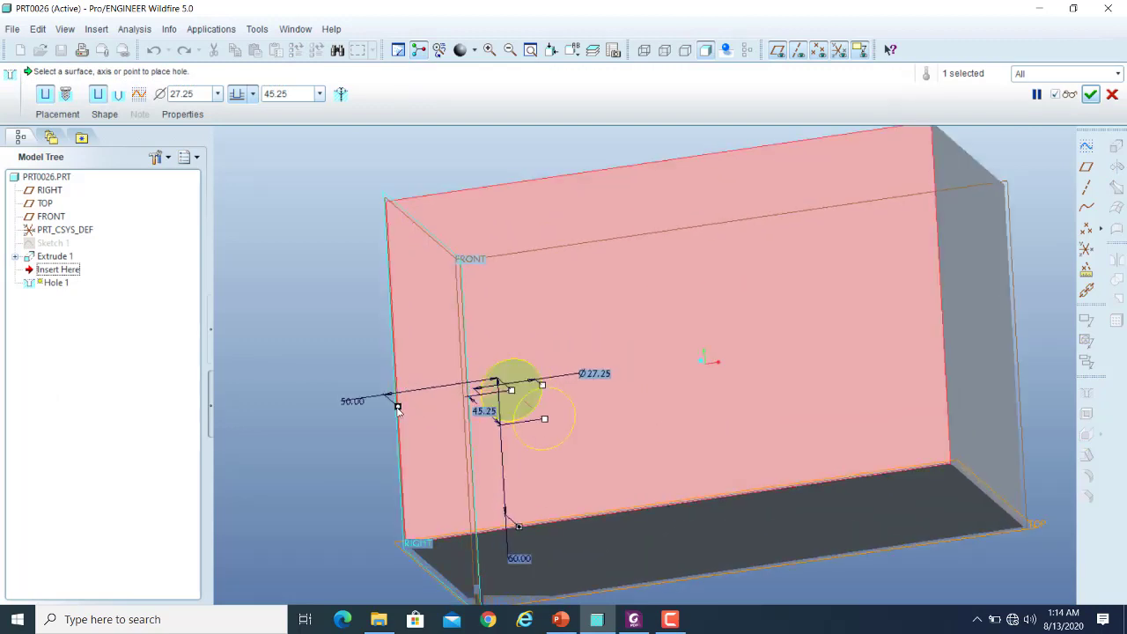
{"action": "left_click_drag", "start_coordinate": [397, 410], "coordinate": [939, 274]}
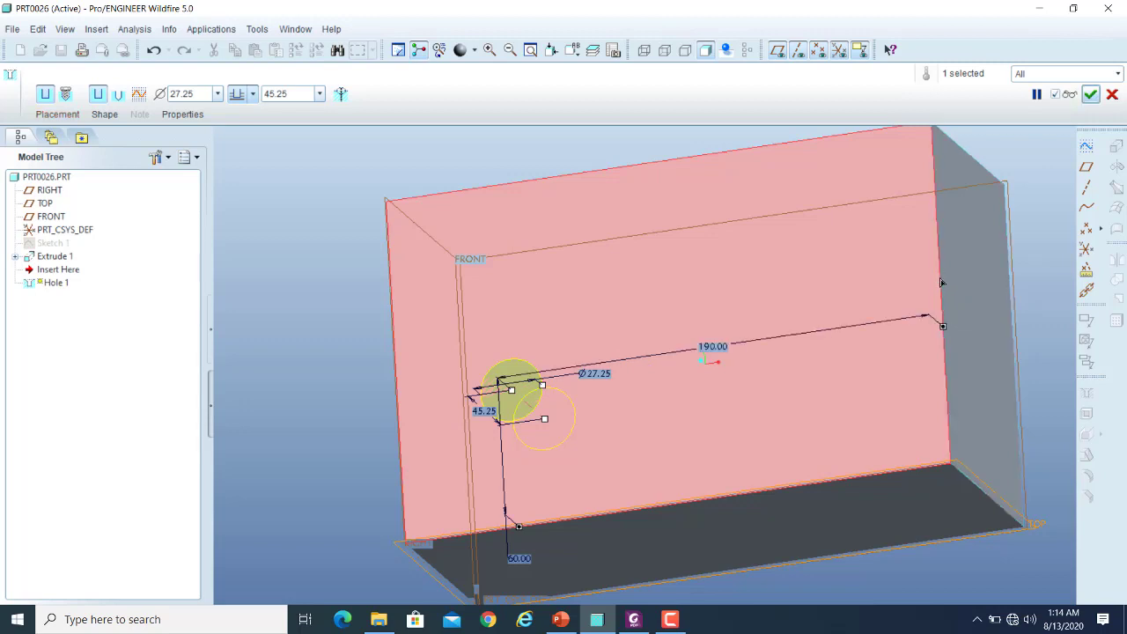
{"action": "double_click", "coordinate": [713, 346]}
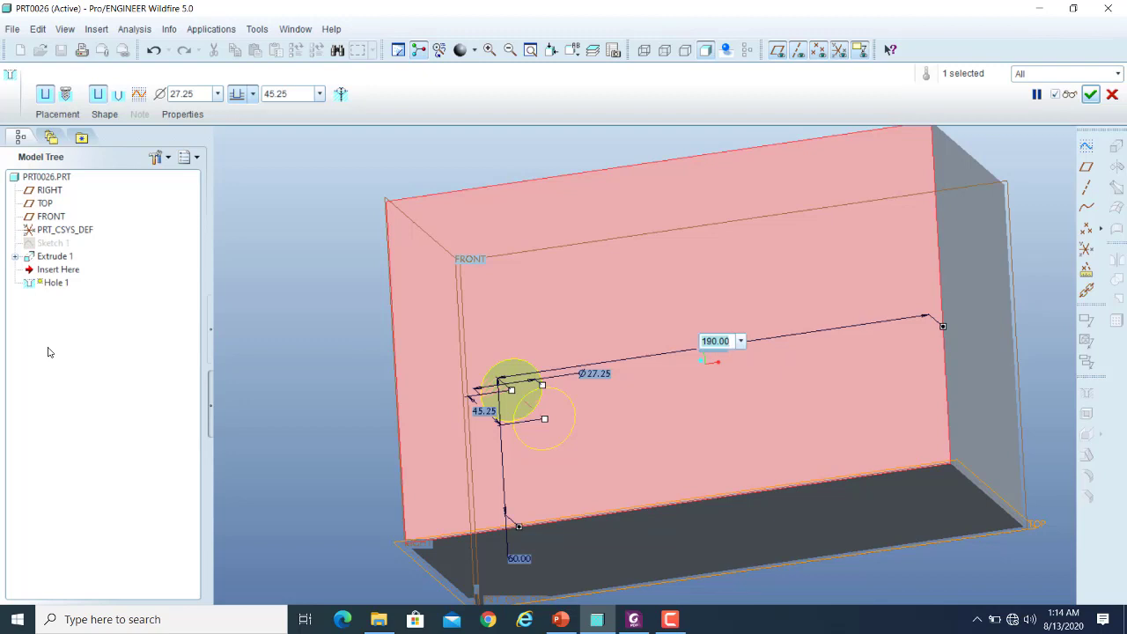
{"action": "type", "text": "50"}
{"action": "key", "text": "Return"}
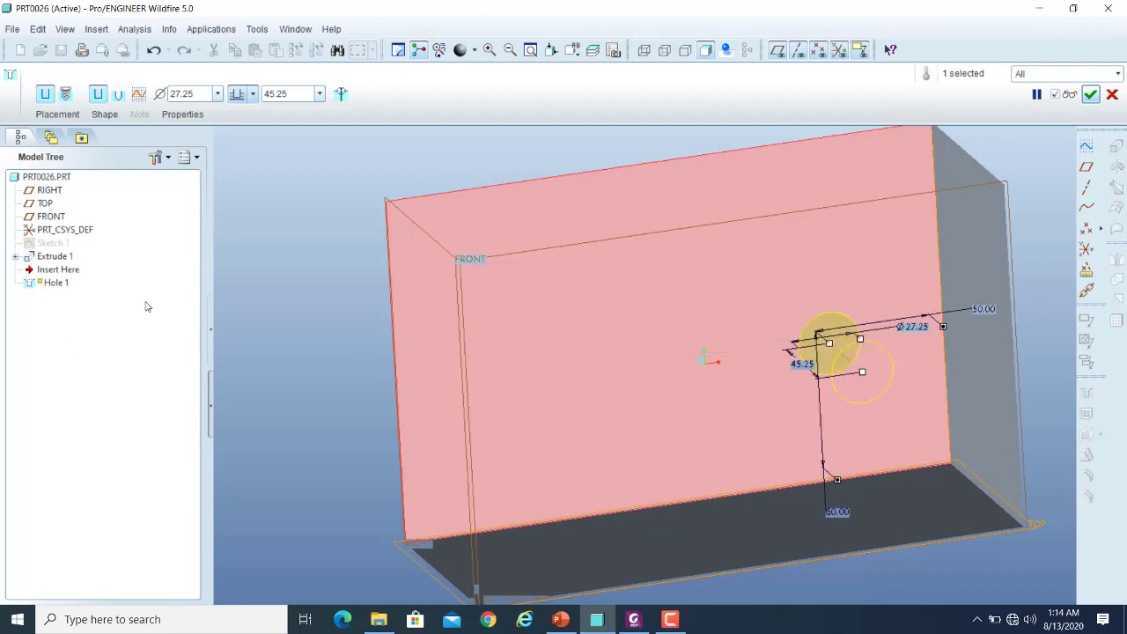
{"action": "scroll", "coordinate": [352, 323], "scroll_direction": "down", "scroll_amount": 2}
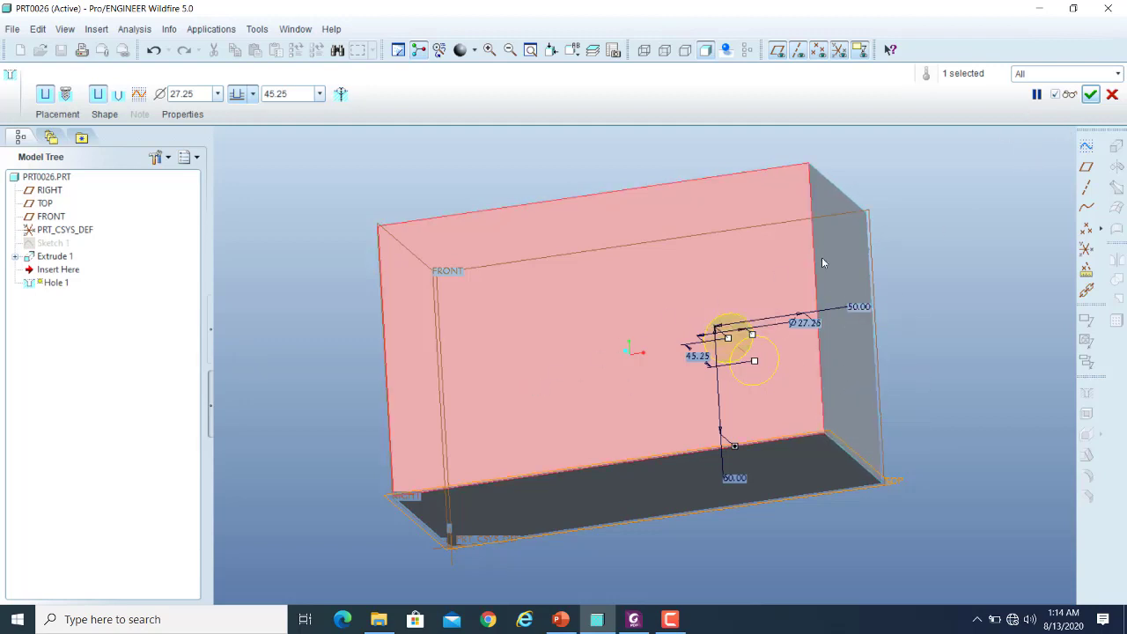
{"action": "left_click", "coordinate": [1090, 94]}
{"action": "left_click", "coordinate": [275, 379]}
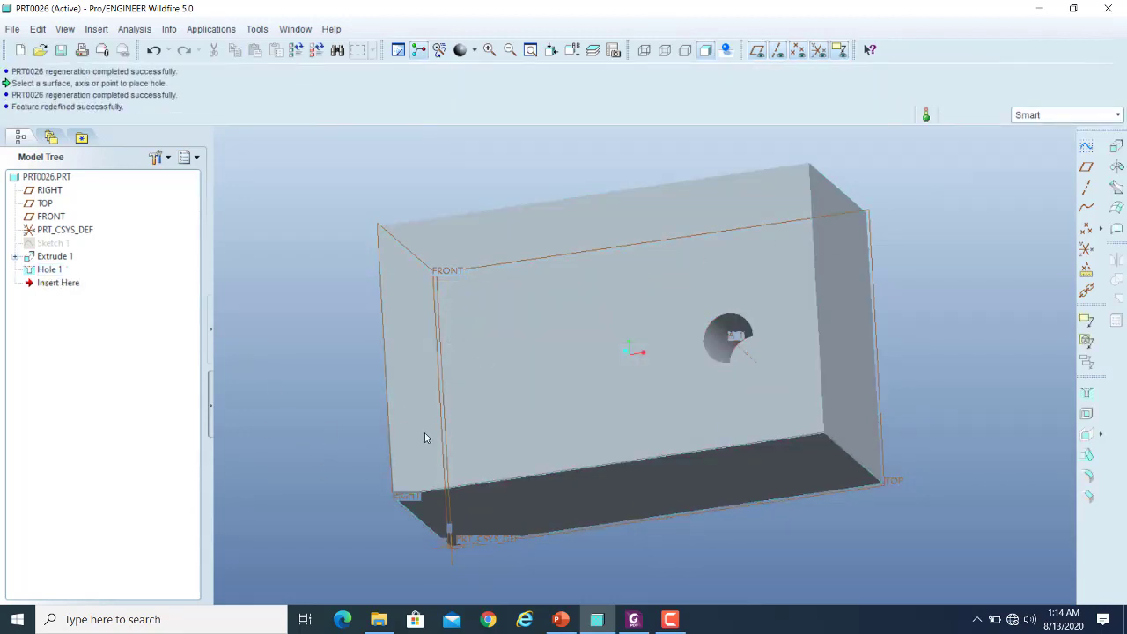
- Edit Extrude 1's 240 length to 500 and regenerate the part
{"action": "double_click", "coordinate": [526, 376]}
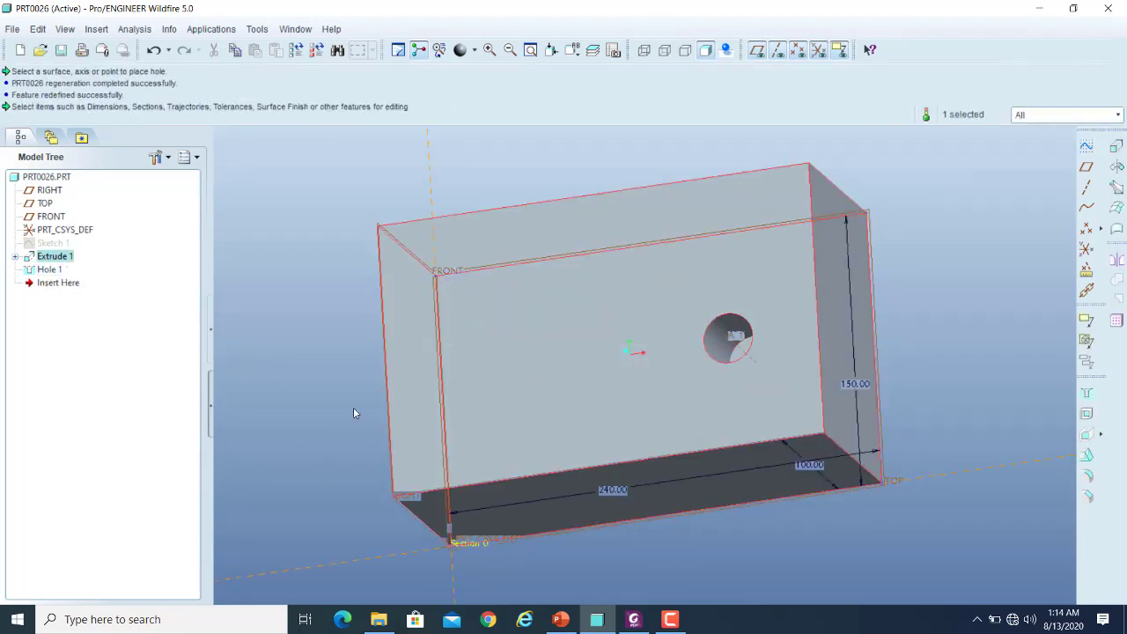
{"action": "double_click", "coordinate": [610, 489]}
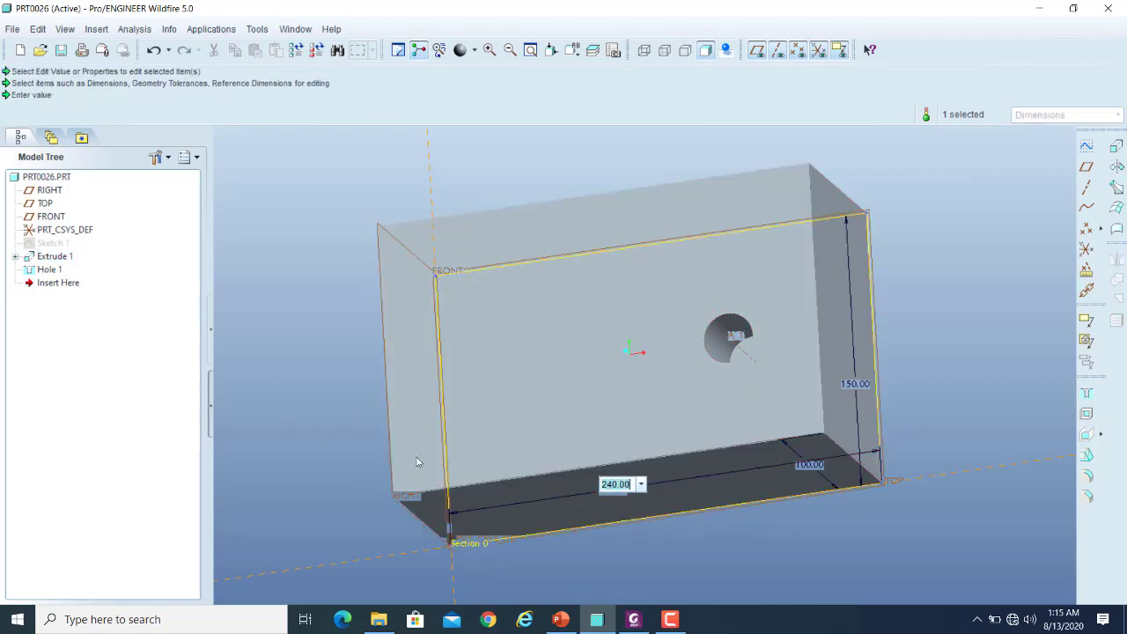
{"action": "type", "text": "5"}
{"action": "type", "text": "0.0"}
{"action": "key", "text": "Return"}
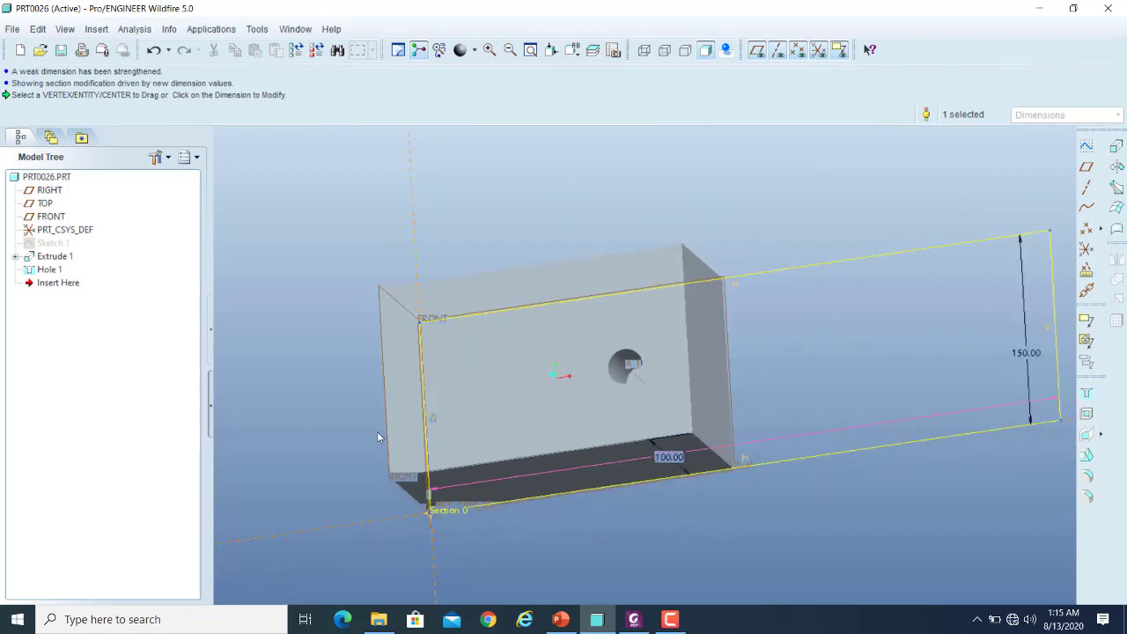
{"action": "scroll", "coordinate": [378, 437], "scroll_direction": "up", "scroll_amount": 2}
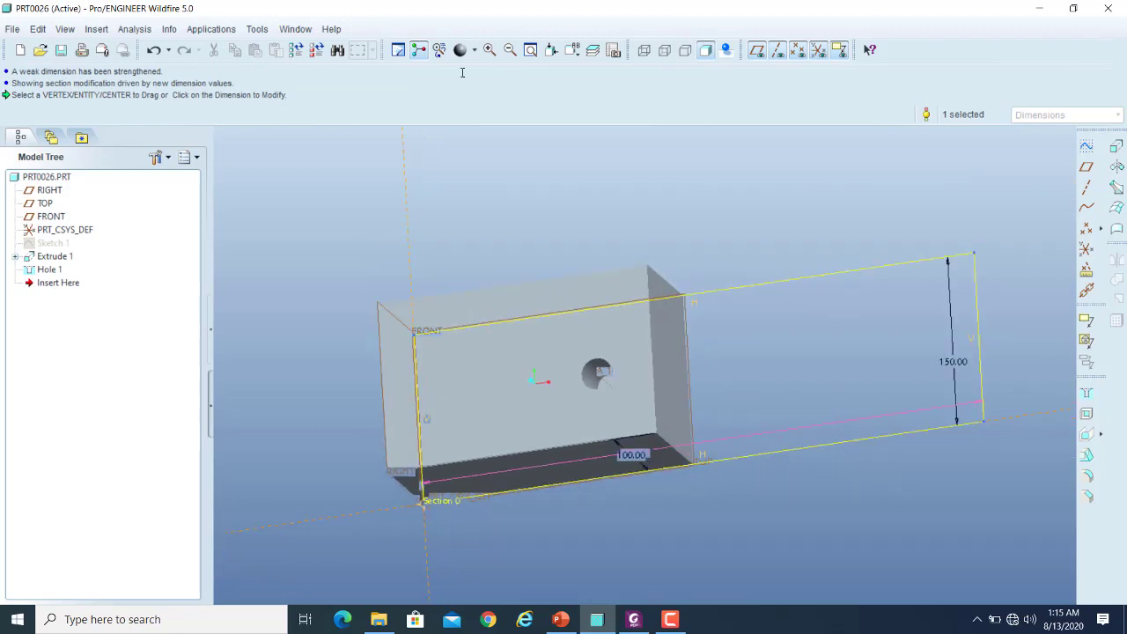
{"action": "left_click", "coordinate": [295, 51]}
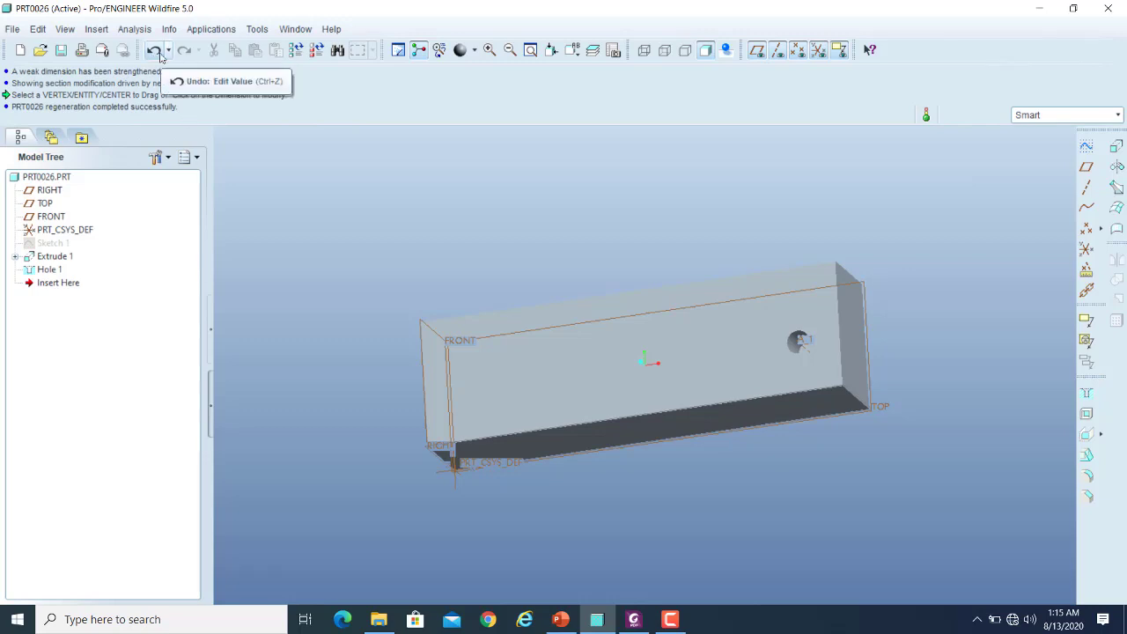
- Undo the last two edits and reopen Hole 1 with Edit Definition
{"action": "left_click", "coordinate": [153, 57]}
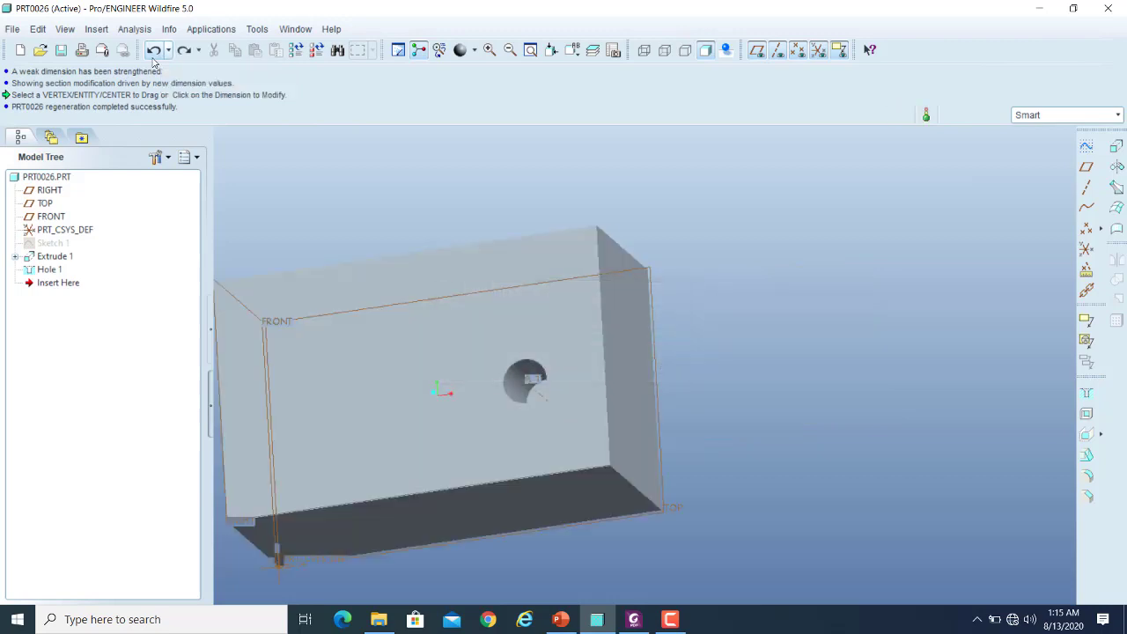
{"action": "left_click", "coordinate": [153, 53]}
{"action": "scroll", "coordinate": [862, 273], "scroll_direction": "down", "scroll_amount": 3}
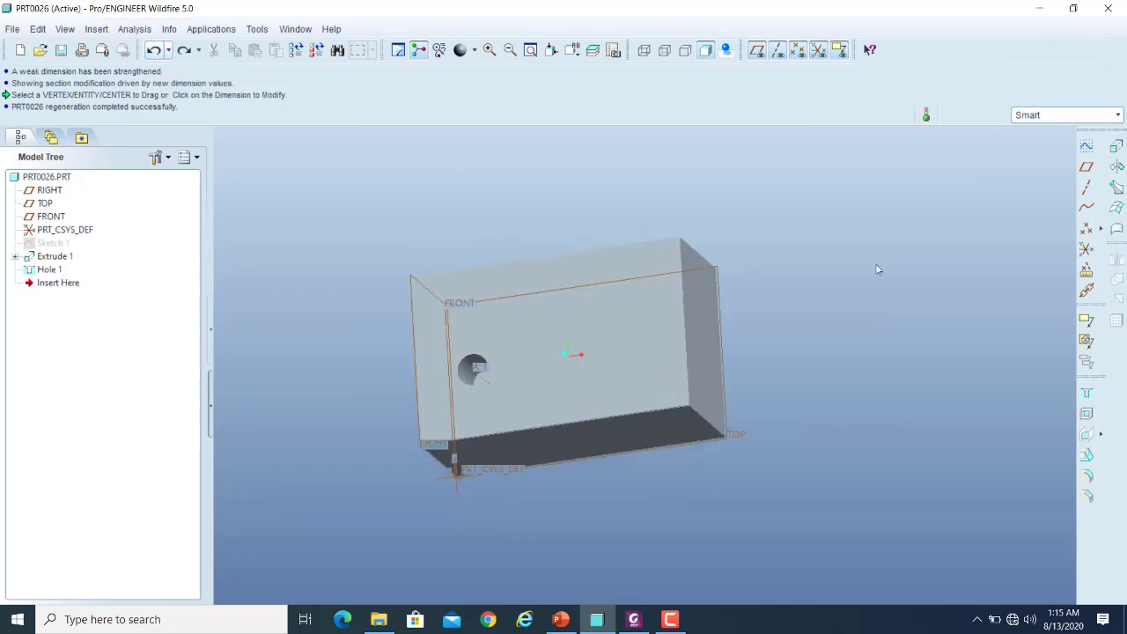
{"action": "right_click", "coordinate": [49, 270]}
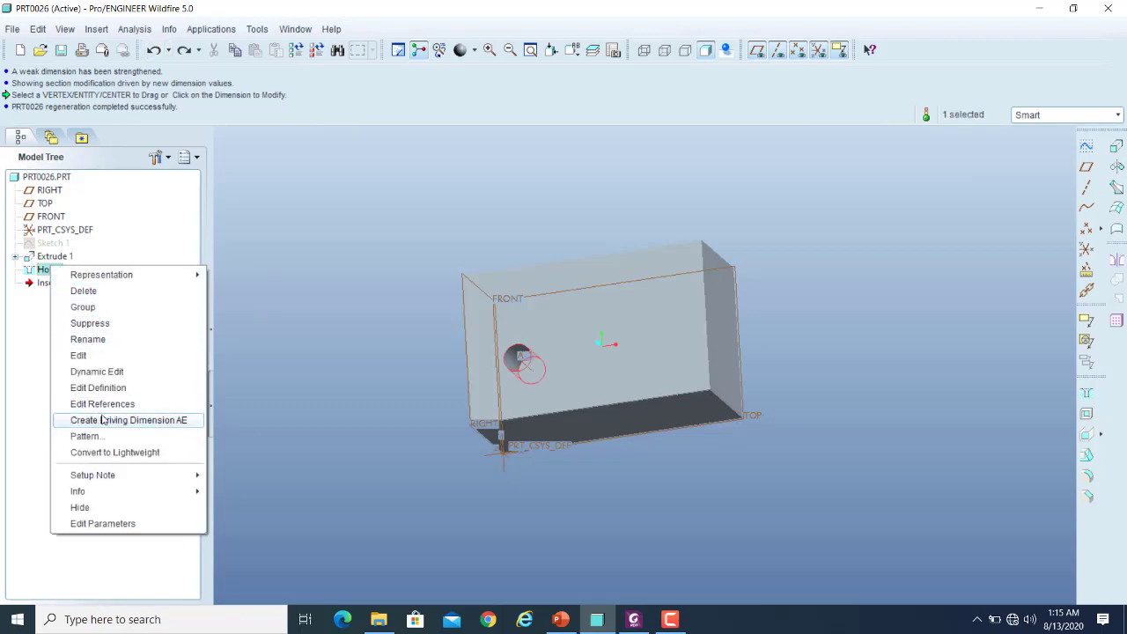
{"action": "left_click", "coordinate": [104, 391]}
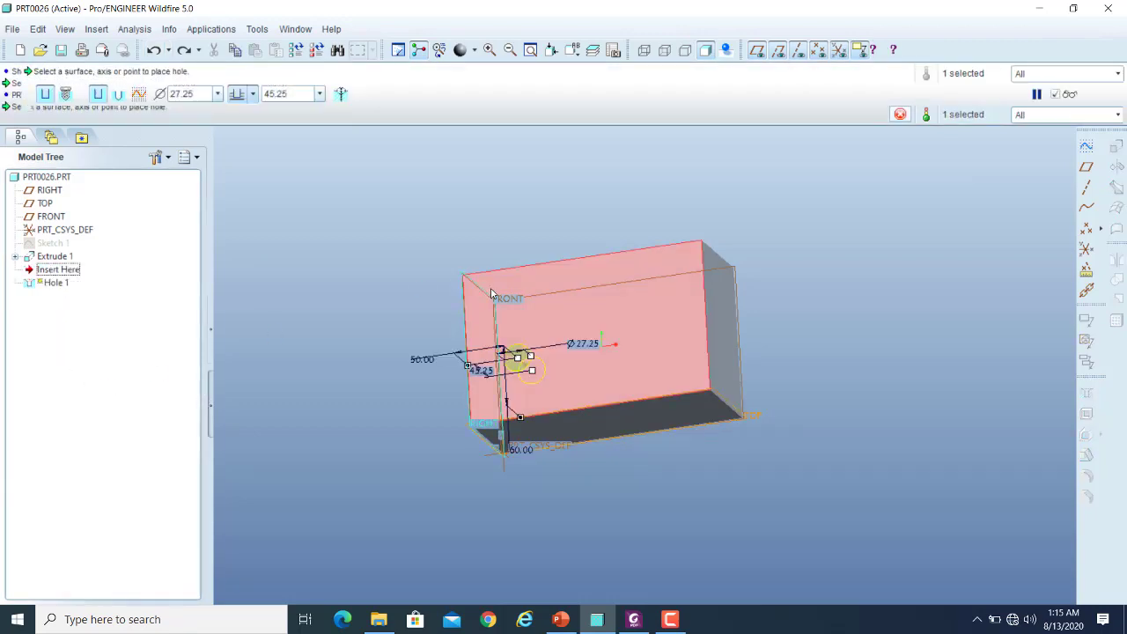
{"action": "scroll", "coordinate": [529, 413], "scroll_direction": "up", "scroll_amount": 3}
{"action": "scroll", "coordinate": [390, 352], "scroll_direction": "down", "scroll_amount": 2}
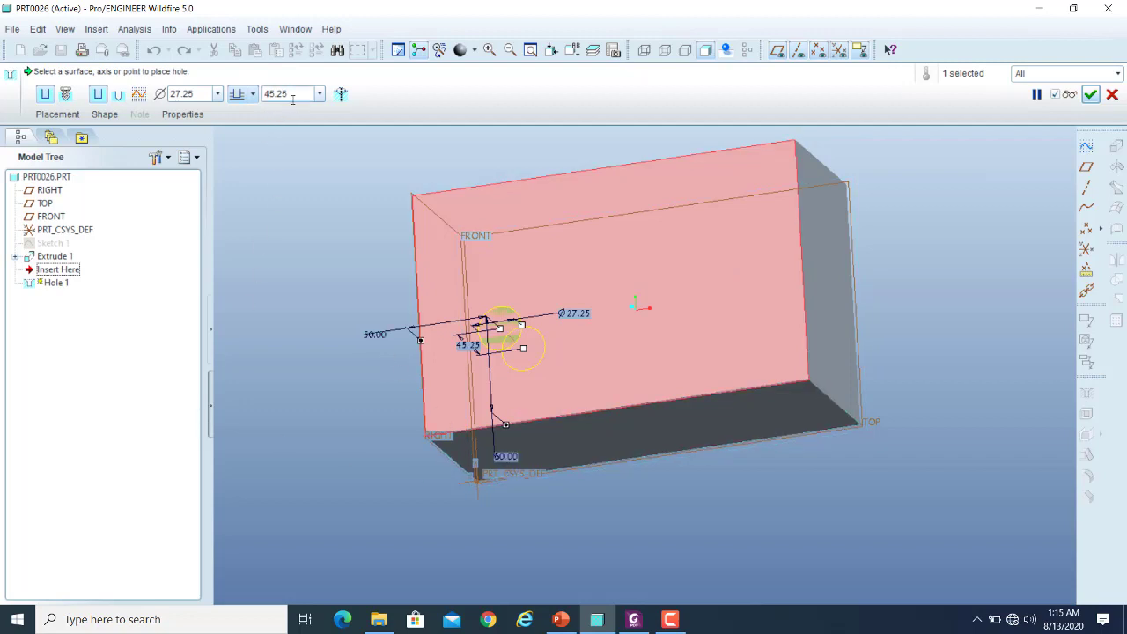
- Set the hole depth to 50 under Shape and select the 27.25 diameter value
{"action": "left_click", "coordinate": [109, 116]}
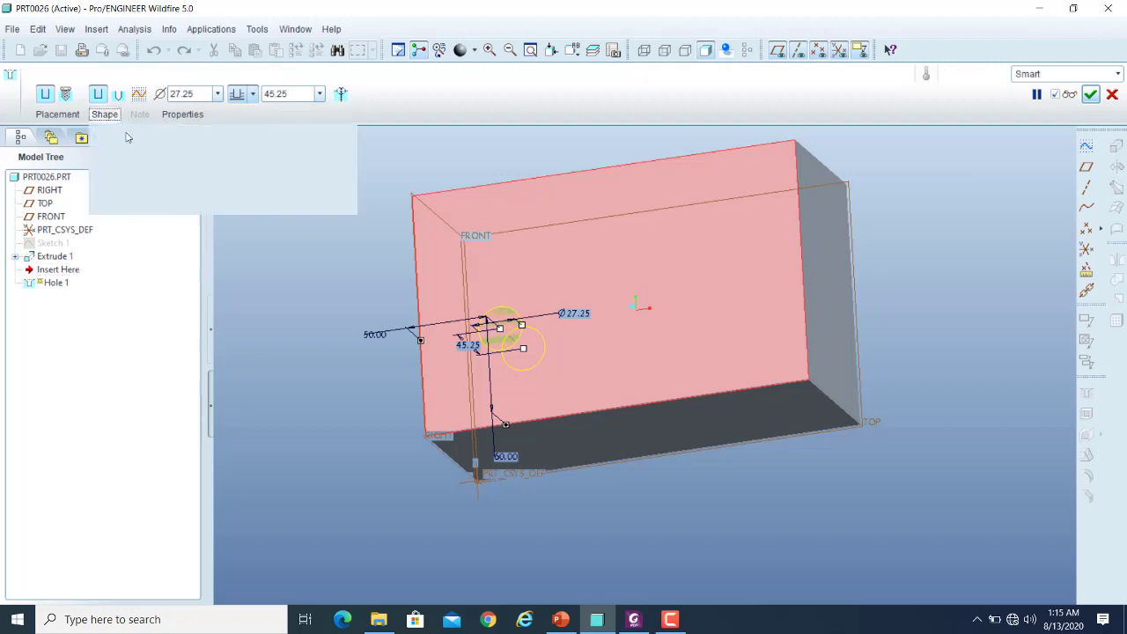
{"action": "left_click", "coordinate": [293, 92]}
{"action": "double_click", "coordinate": [293, 93]}
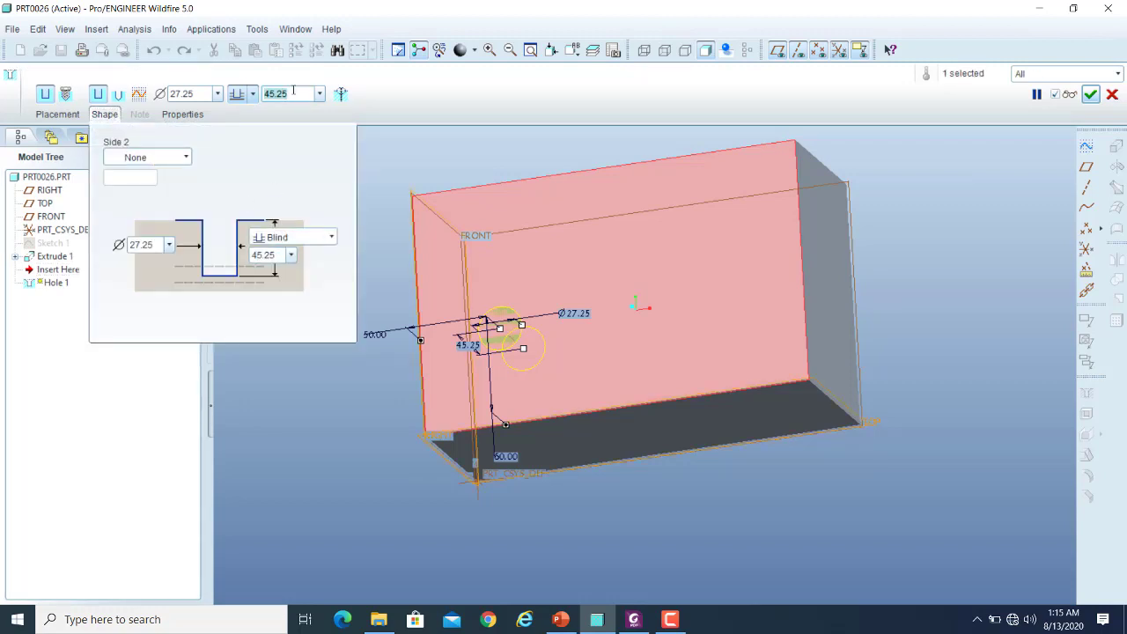
{"action": "type", "text": "50"}
{"action": "key", "text": "Return"}
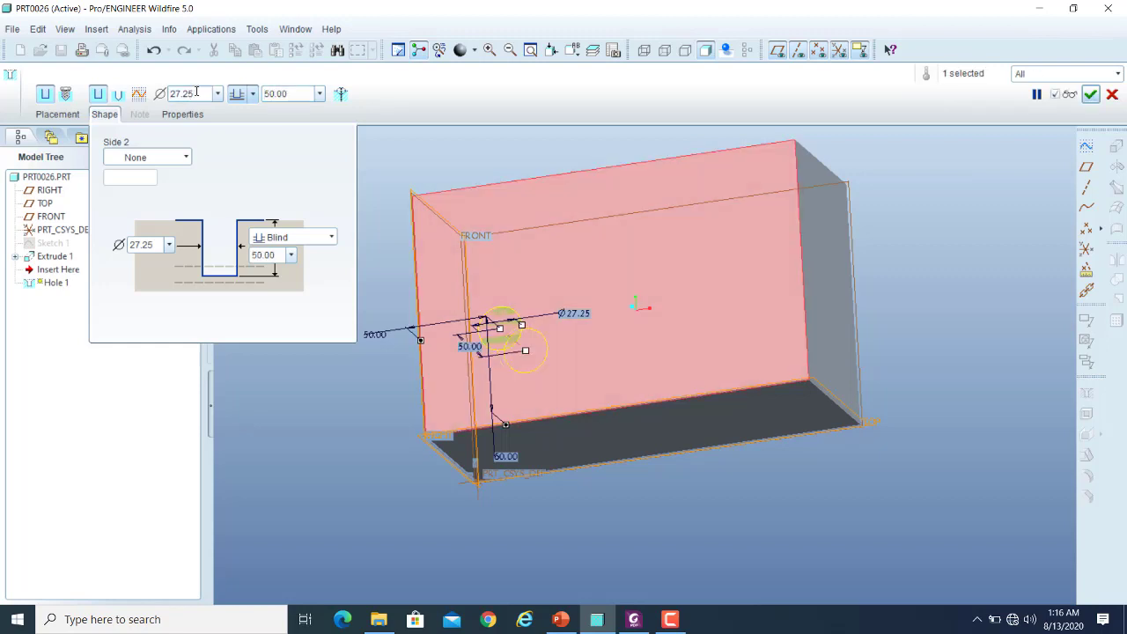
{"action": "double_click", "coordinate": [195, 92]}
- Enter a 30 hole diameter and preview the Ø30, 50-deep hole
{"action": "type", "text": "30"}
{"action": "key", "text": "Return"}
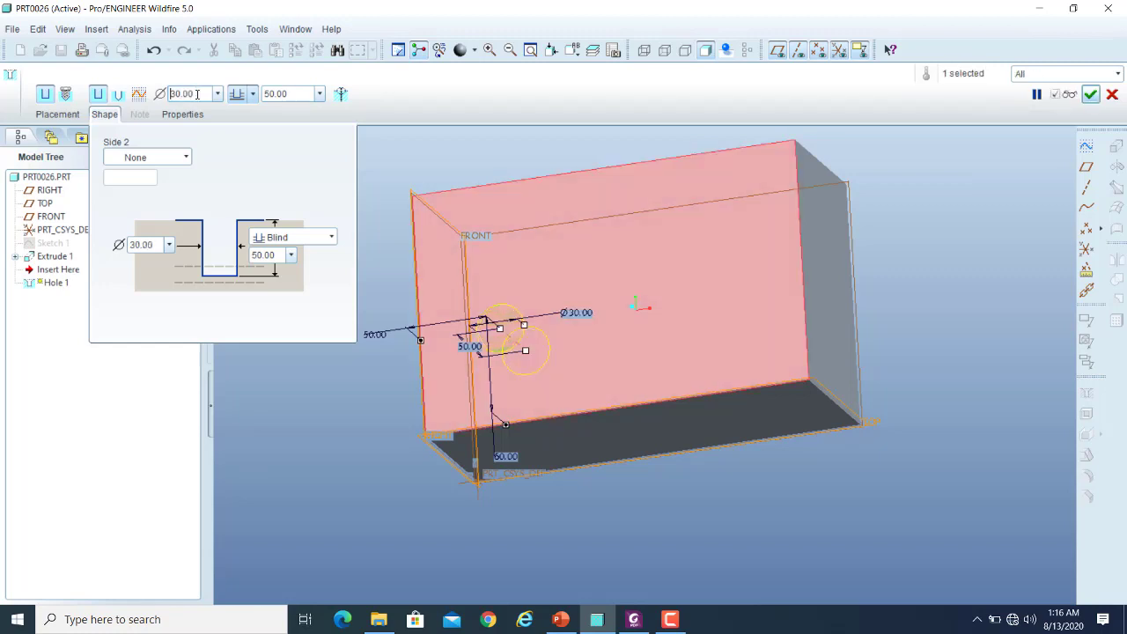
{"action": "left_click", "coordinate": [1071, 95]}
{"action": "scroll", "coordinate": [521, 349], "scroll_direction": "up", "scroll_amount": 4}
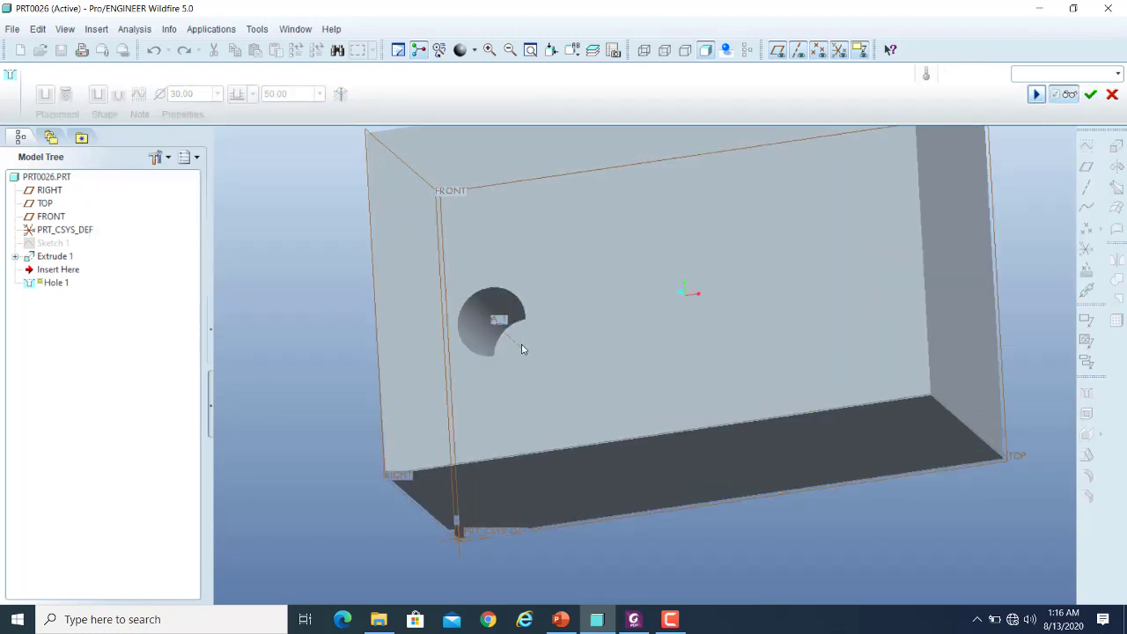
{"action": "scroll", "coordinate": [532, 312], "scroll_direction": "down", "scroll_amount": 5}
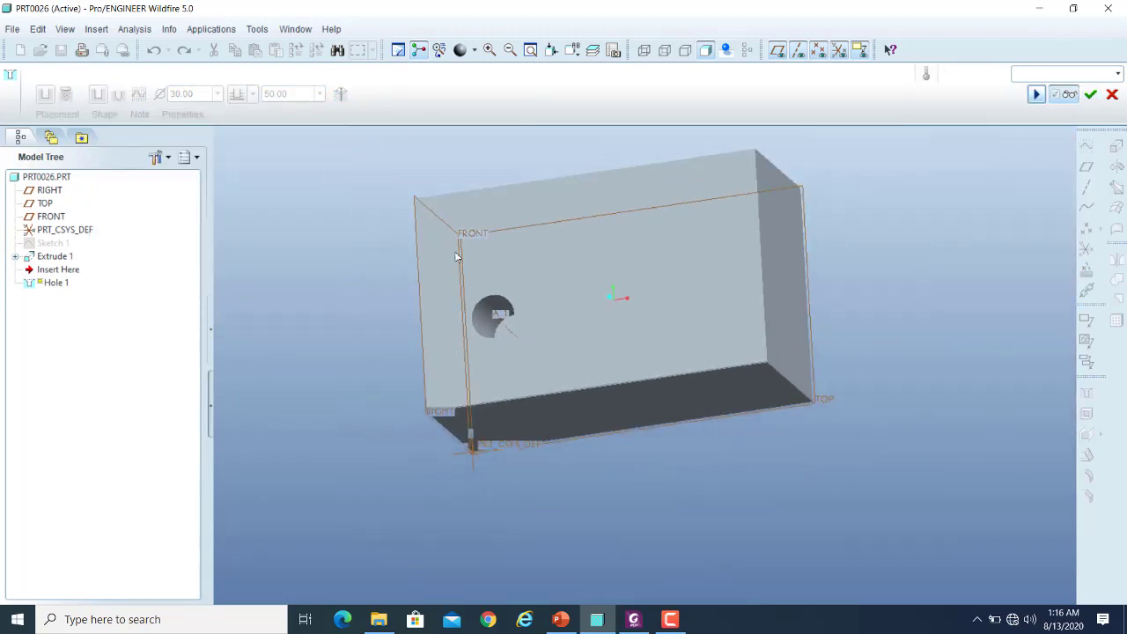
{"action": "scroll", "coordinate": [477, 343], "scroll_direction": "up", "scroll_amount": 1}
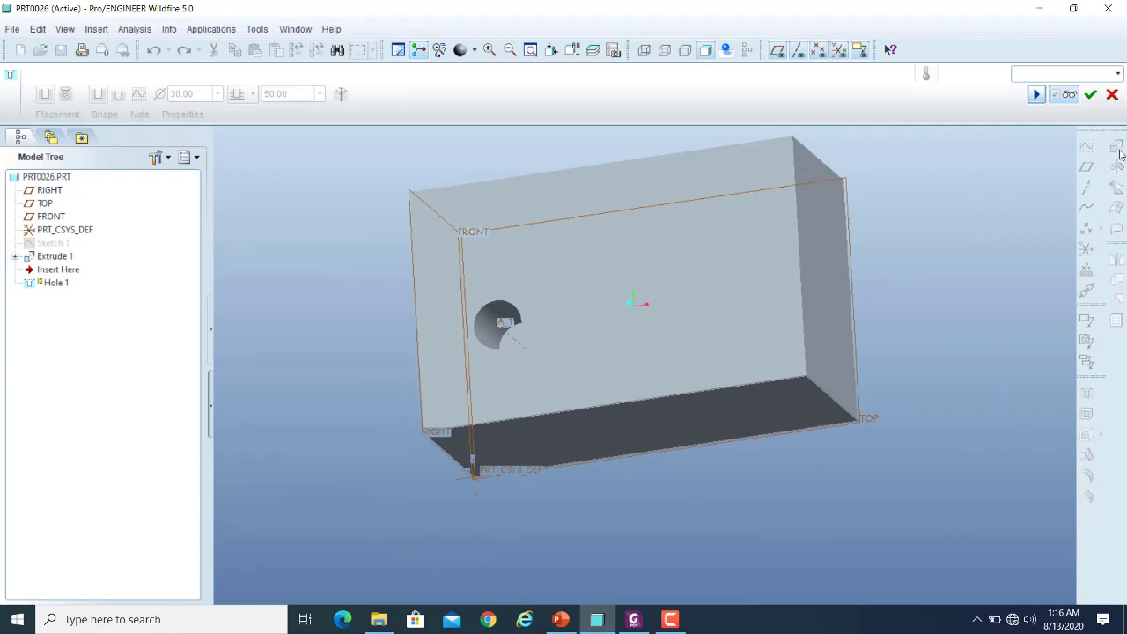
- Resume editing Hole 1 and give it a standard drill-point profile with a 118° tip
{"action": "left_click", "coordinate": [1035, 94]}
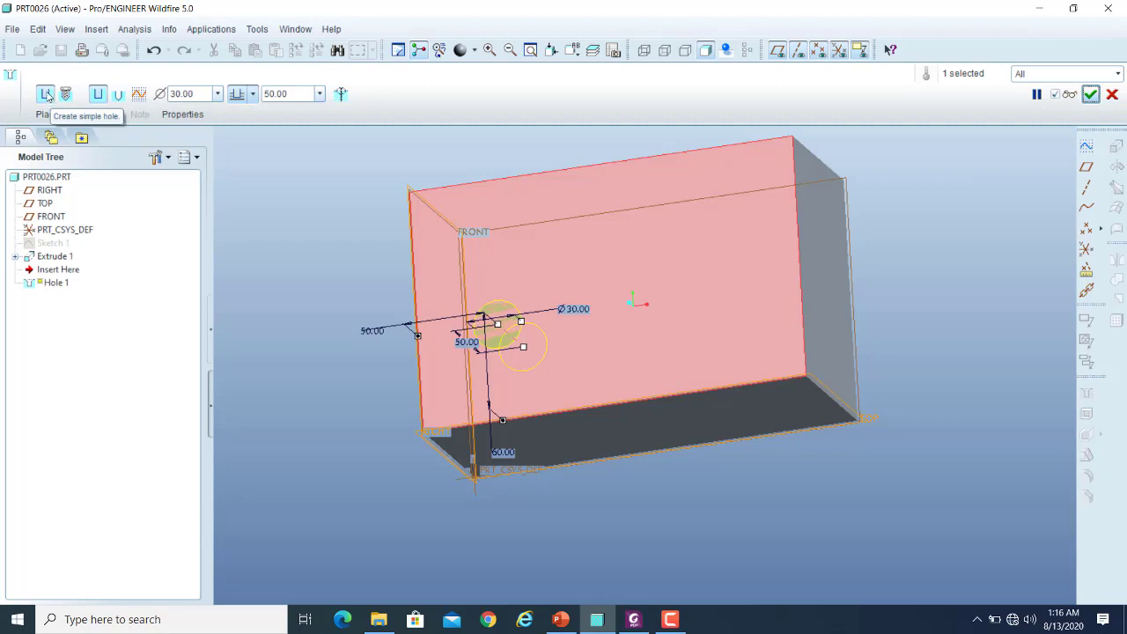
{"action": "left_click", "coordinate": [99, 94]}
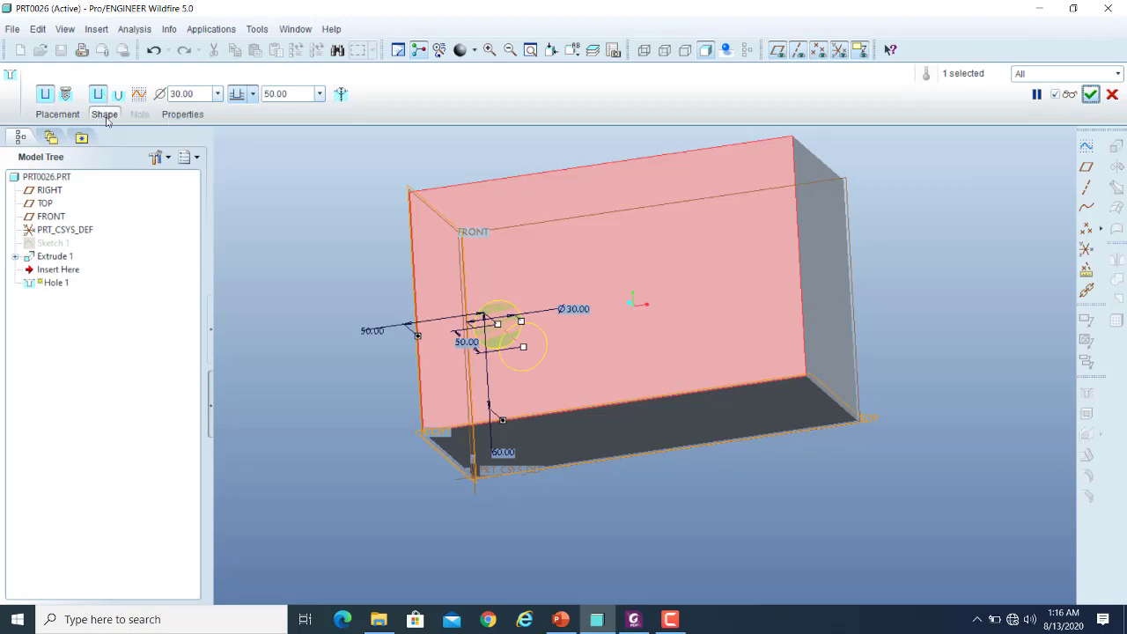
{"action": "left_click", "coordinate": [105, 115]}
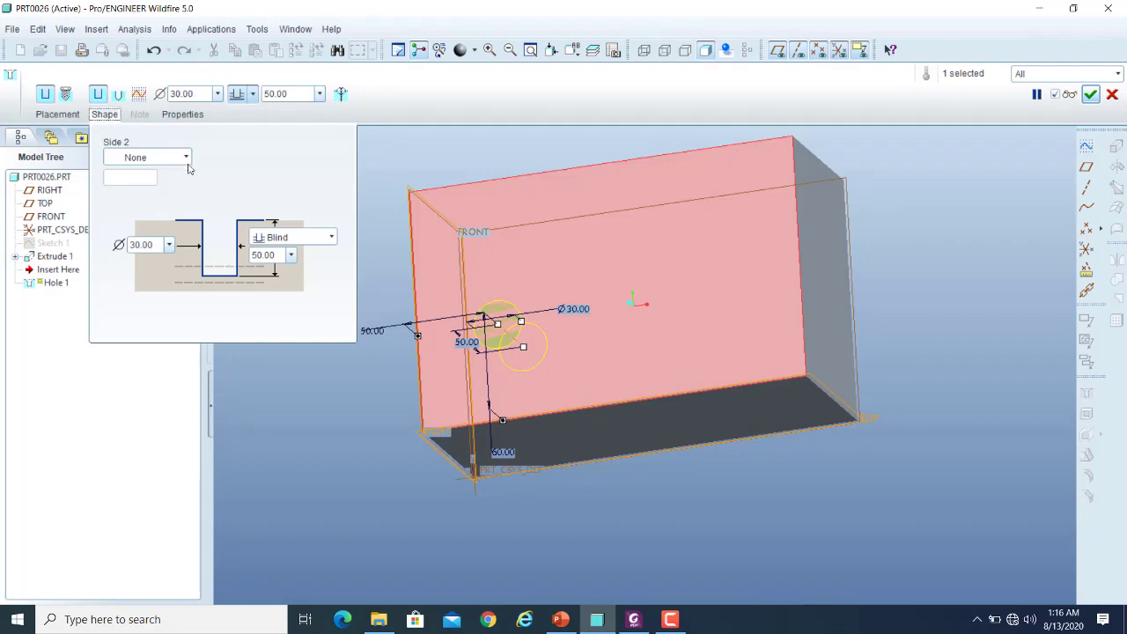
{"action": "left_click", "coordinate": [120, 99]}
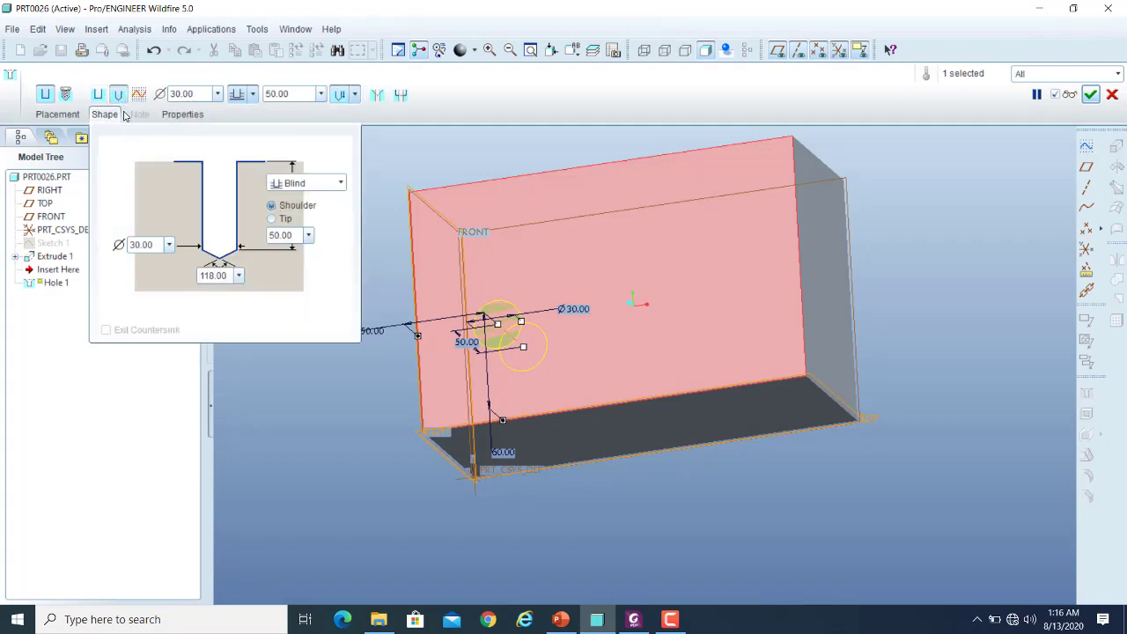
- Try countersink and counterbore but leave both off, keeping the depth options unchanged
{"action": "left_click", "coordinate": [375, 95]}
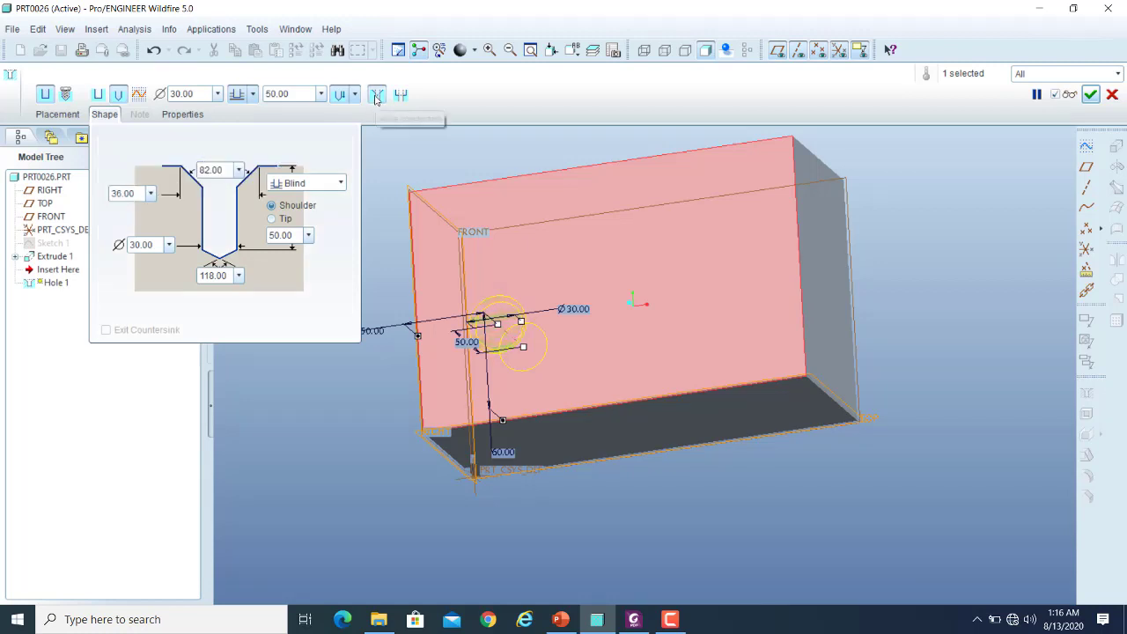
{"action": "left_click", "coordinate": [376, 95]}
{"action": "left_click", "coordinate": [400, 95]}
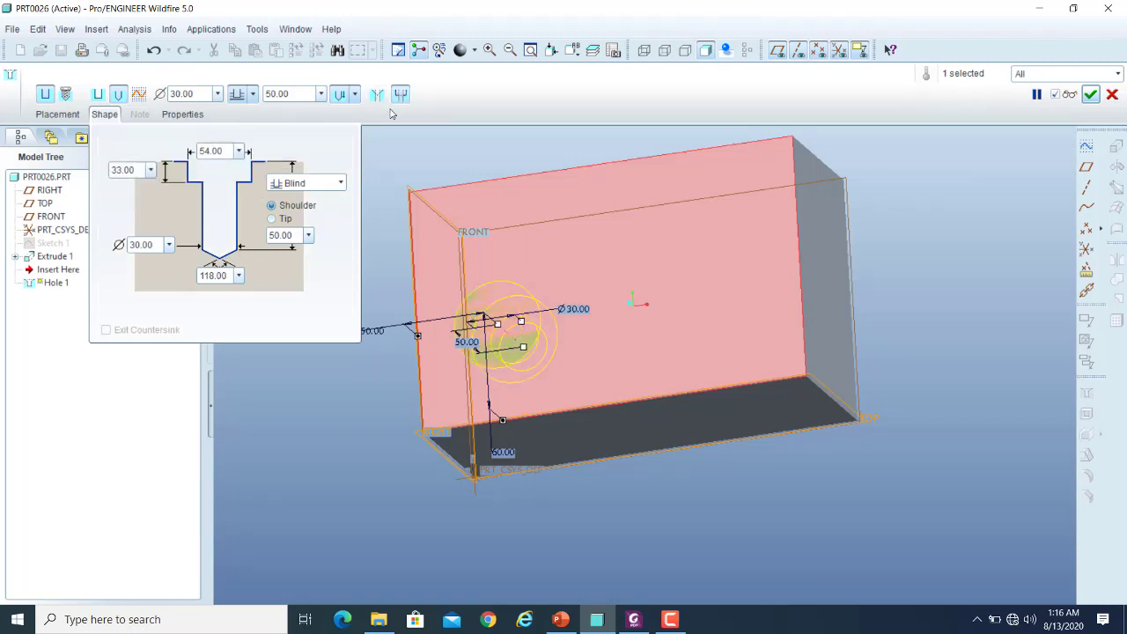
{"action": "left_click", "coordinate": [399, 95]}
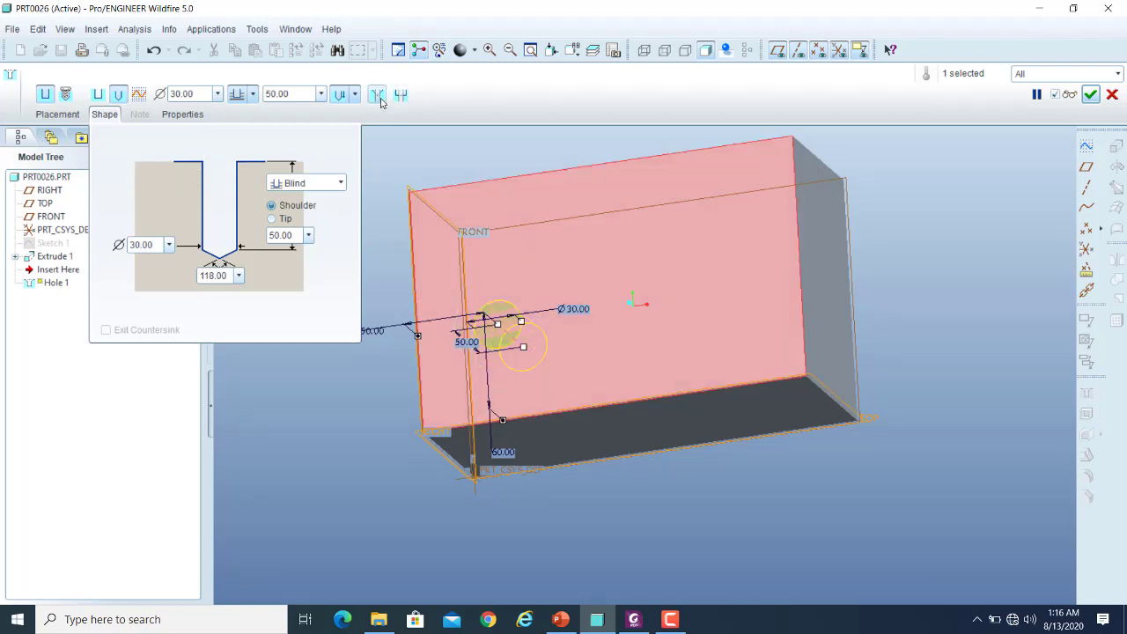
{"action": "left_click", "coordinate": [380, 100]}
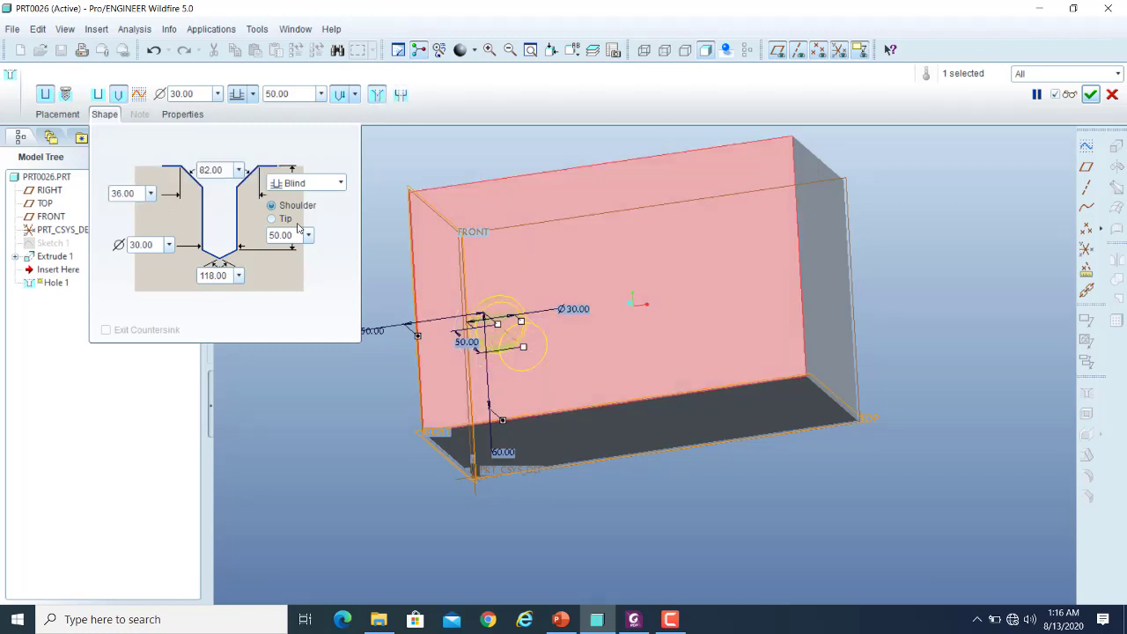
{"action": "left_click", "coordinate": [377, 96]}
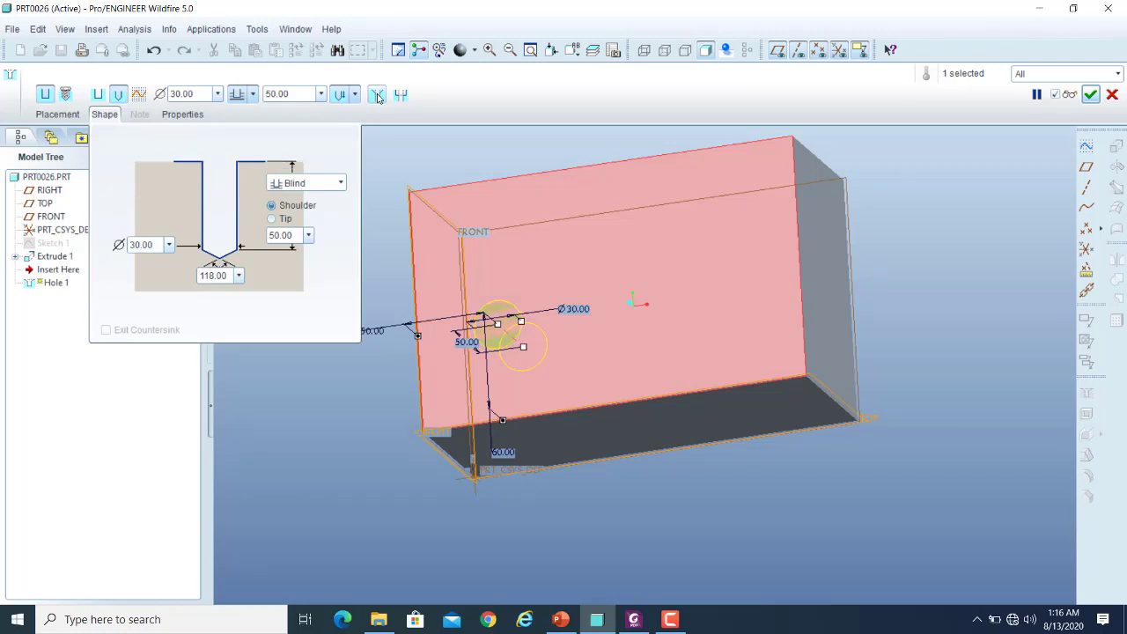
{"action": "left_click", "coordinate": [253, 95]}
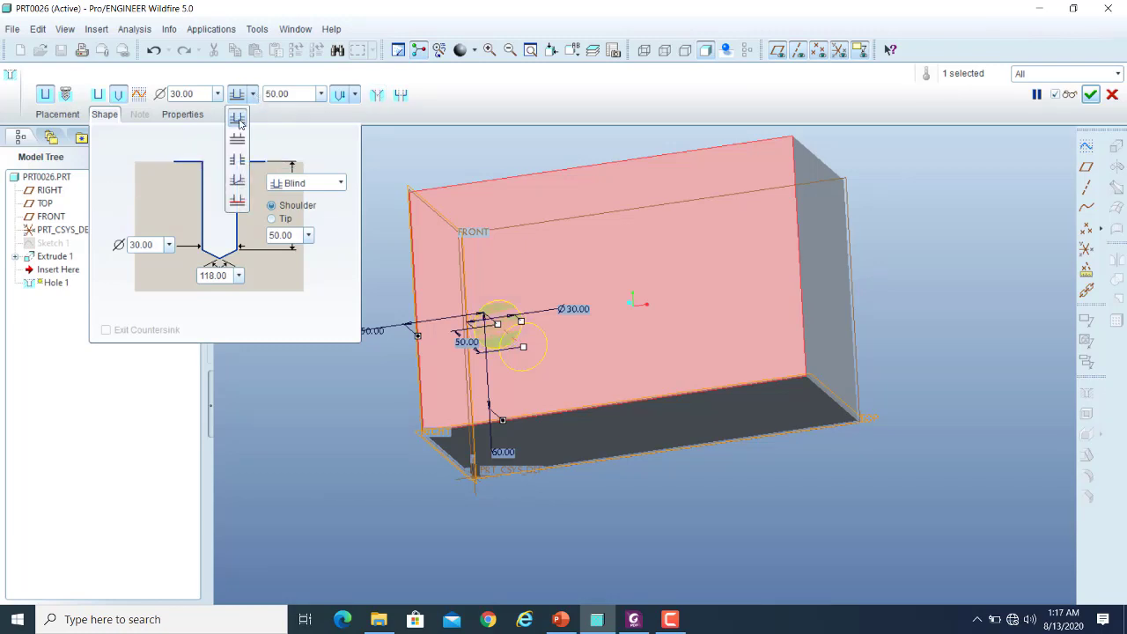
{"action": "left_click", "coordinate": [276, 94]}
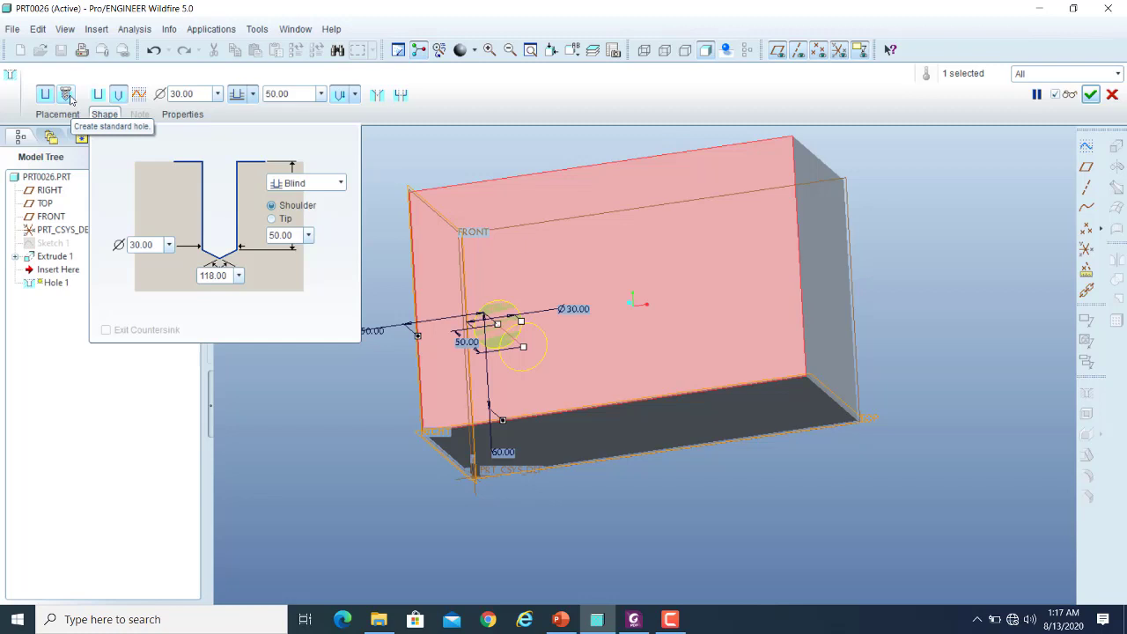
- Make Hole 1 a standard tapped hole using the ISO thread series instead of UNC
{"action": "left_click", "coordinate": [67, 94]}
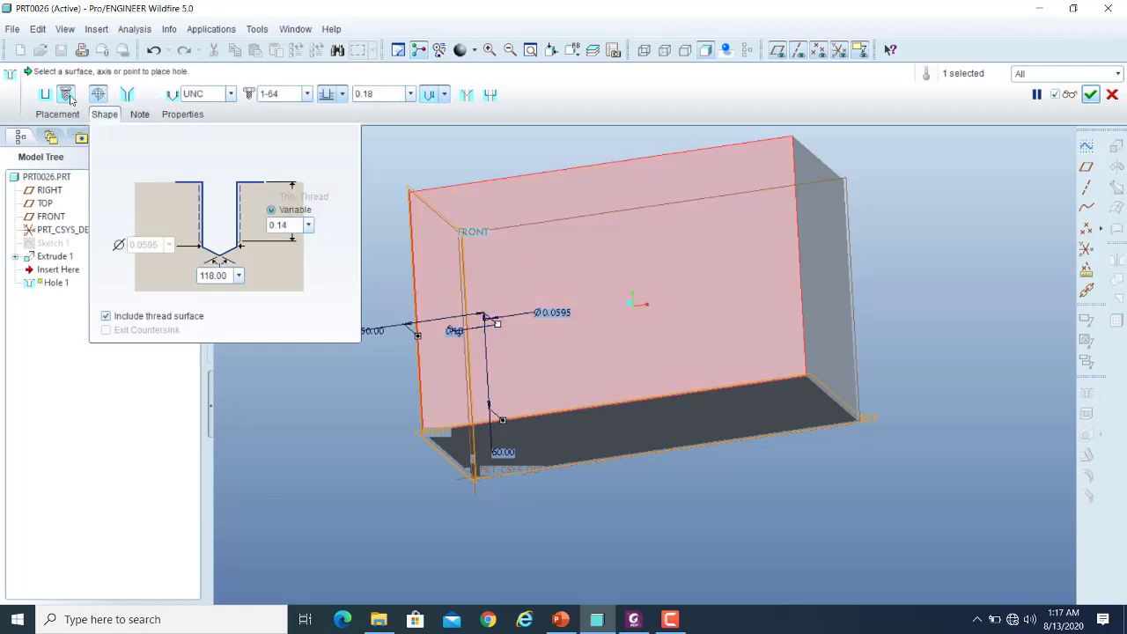
{"action": "left_click", "coordinate": [231, 94]}
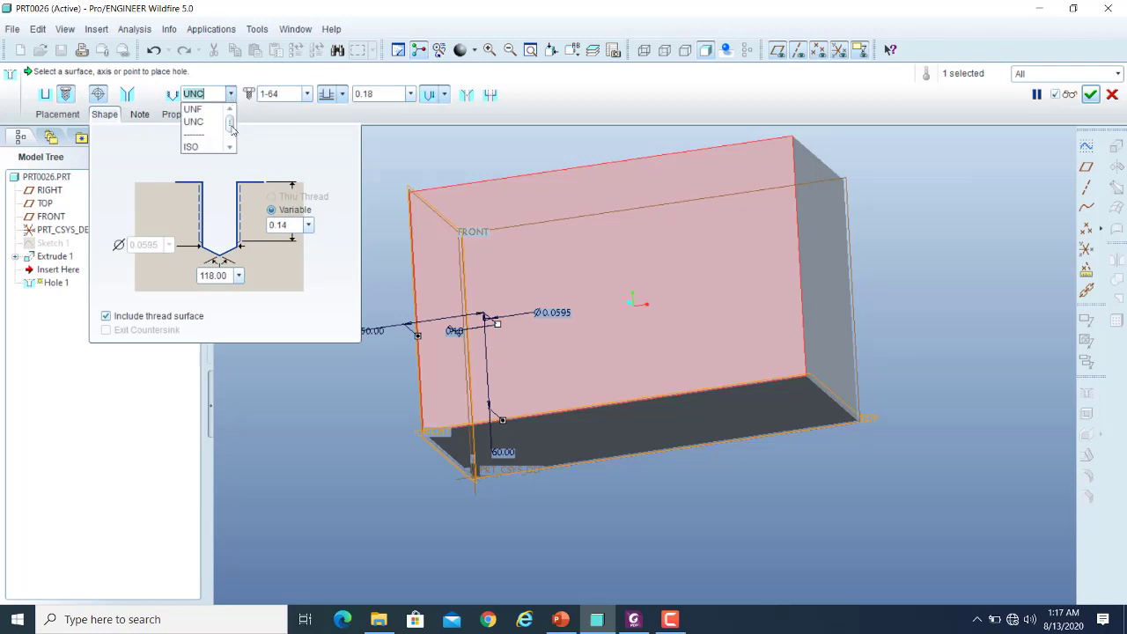
{"action": "key", "text": "Down"}
{"action": "key", "text": "Down"}
{"action": "key", "text": "Down"}
{"action": "scroll", "coordinate": [231, 126], "scroll_direction": "down", "scroll_amount": 2}
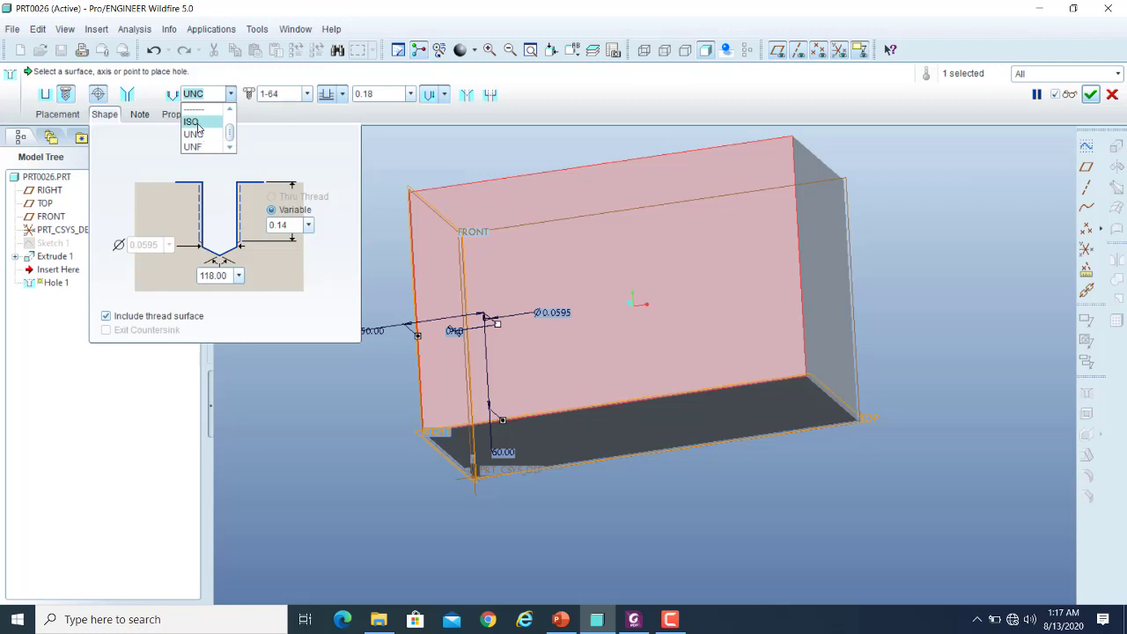
{"action": "left_click", "coordinate": [195, 122]}
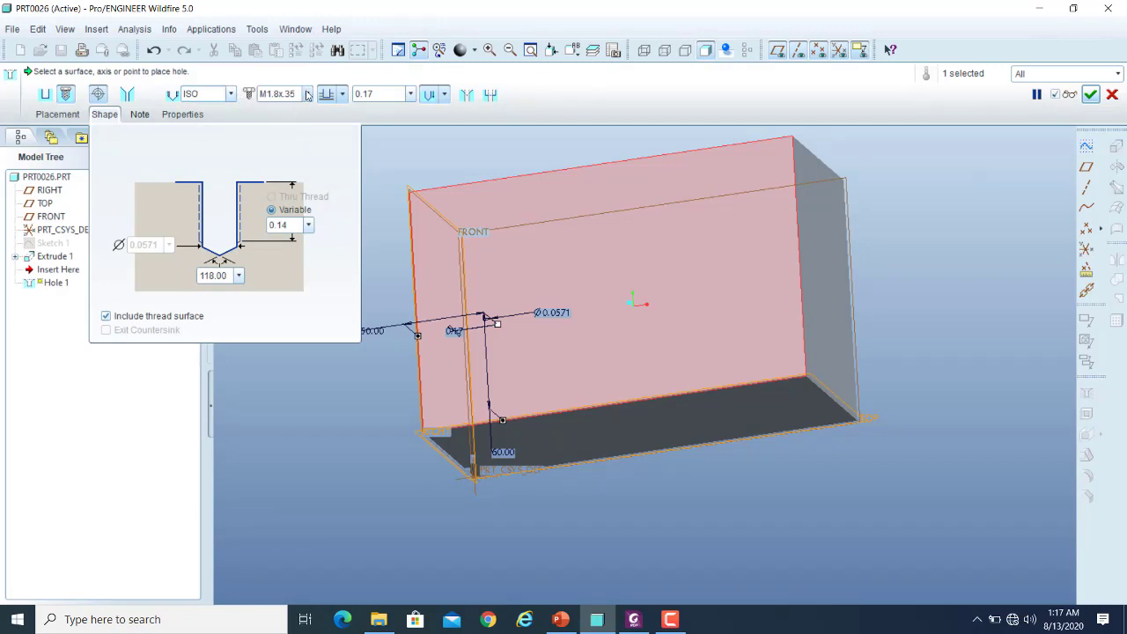
- Browse the ISO screw-size list, leaving the size at M1.8x.35
{"action": "left_click", "coordinate": [308, 93]}
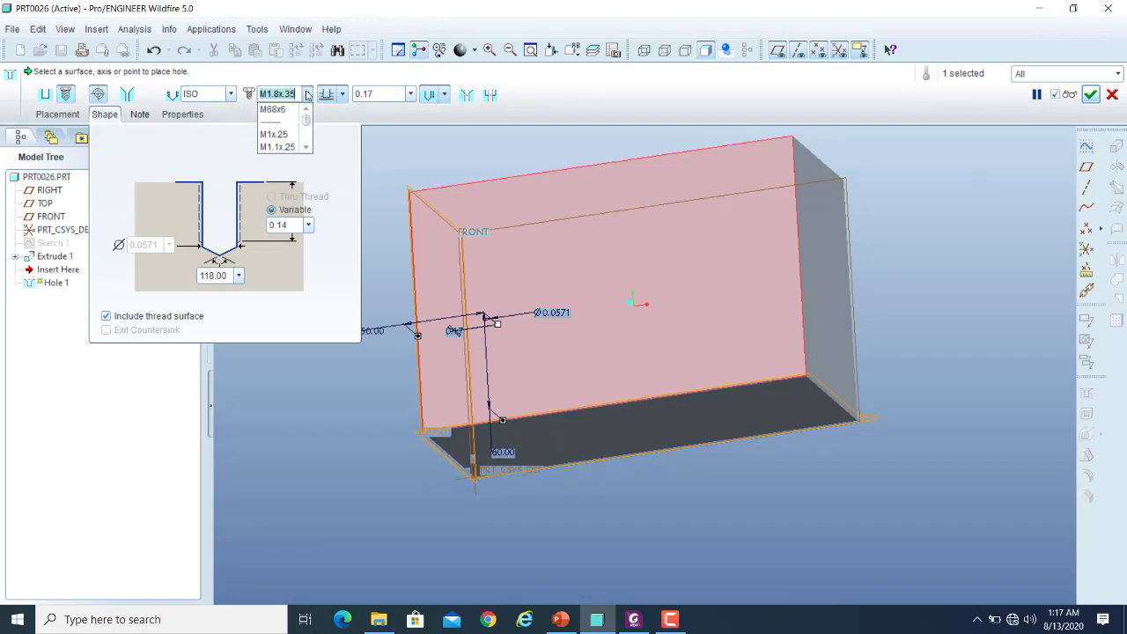
{"action": "left_click", "coordinate": [306, 148]}
{"action": "left_click", "coordinate": [306, 147]}
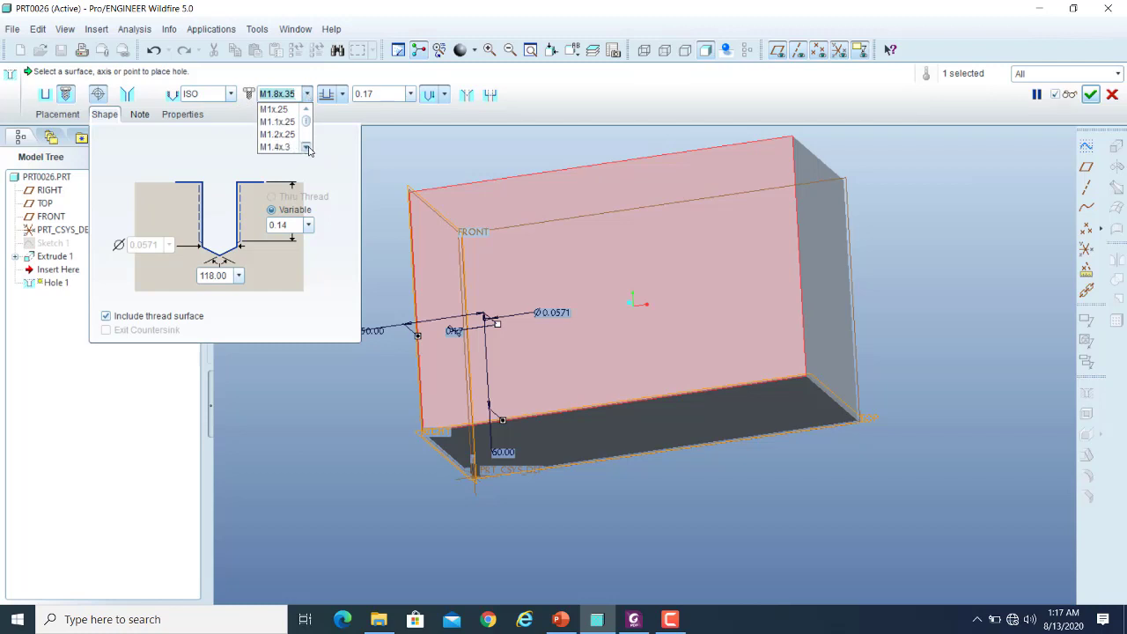
{"action": "left_click", "coordinate": [306, 148]}
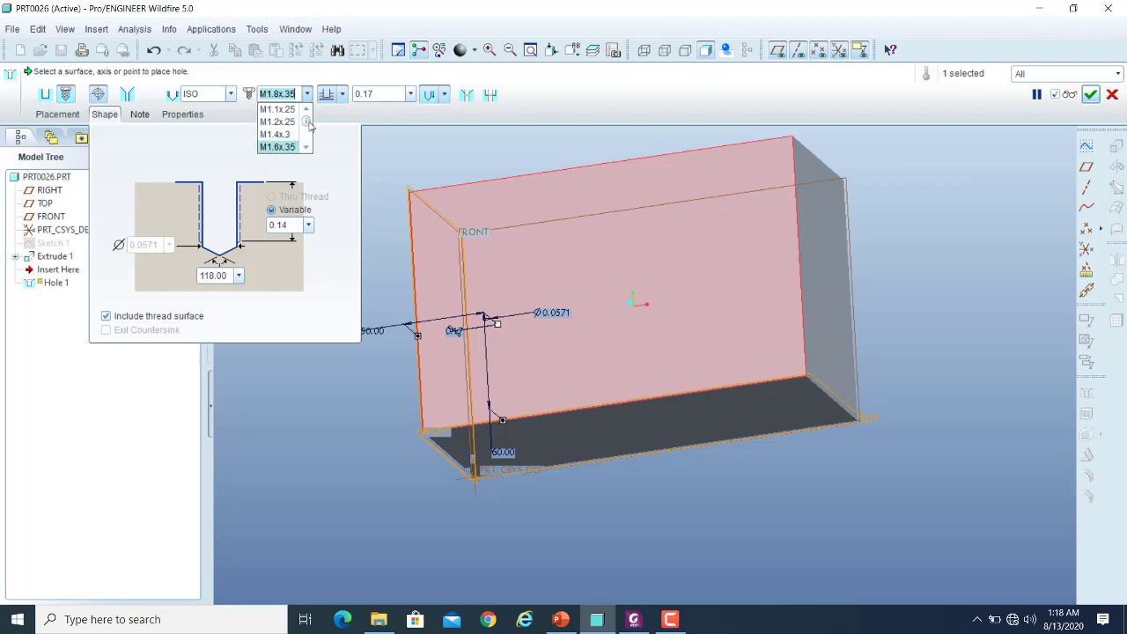
{"action": "left_click_drag", "start_coordinate": [309, 126], "coordinate": [311, 133]}
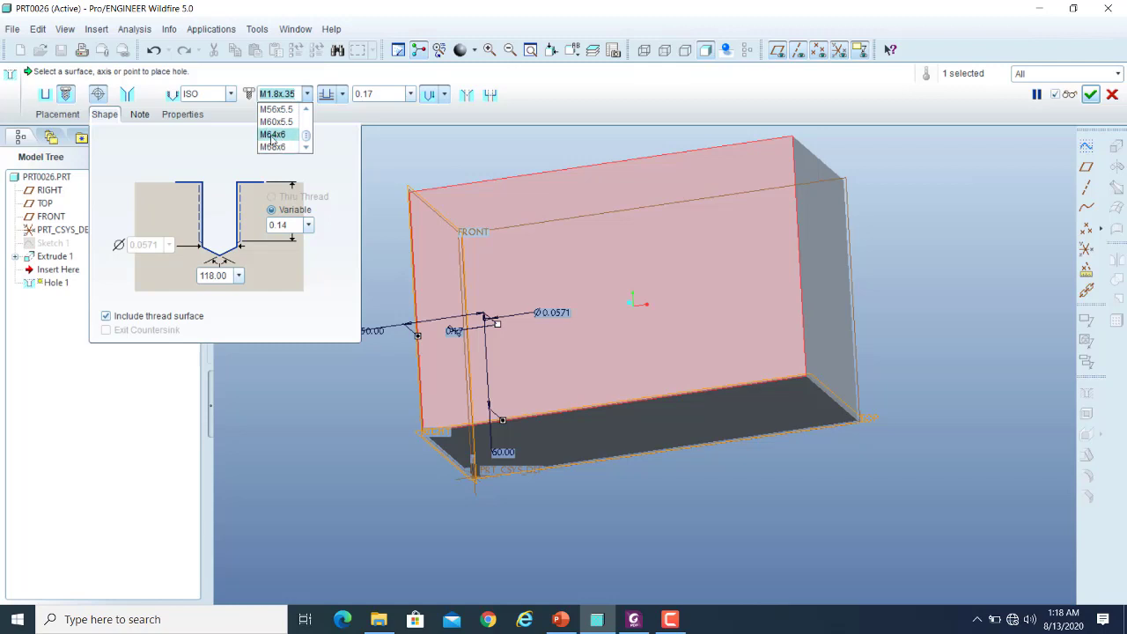
- Set an M68x6 thread, toggle tapping off and on, then make it a tapered Rc2-1/2 thread
{"action": "left_click", "coordinate": [272, 147]}
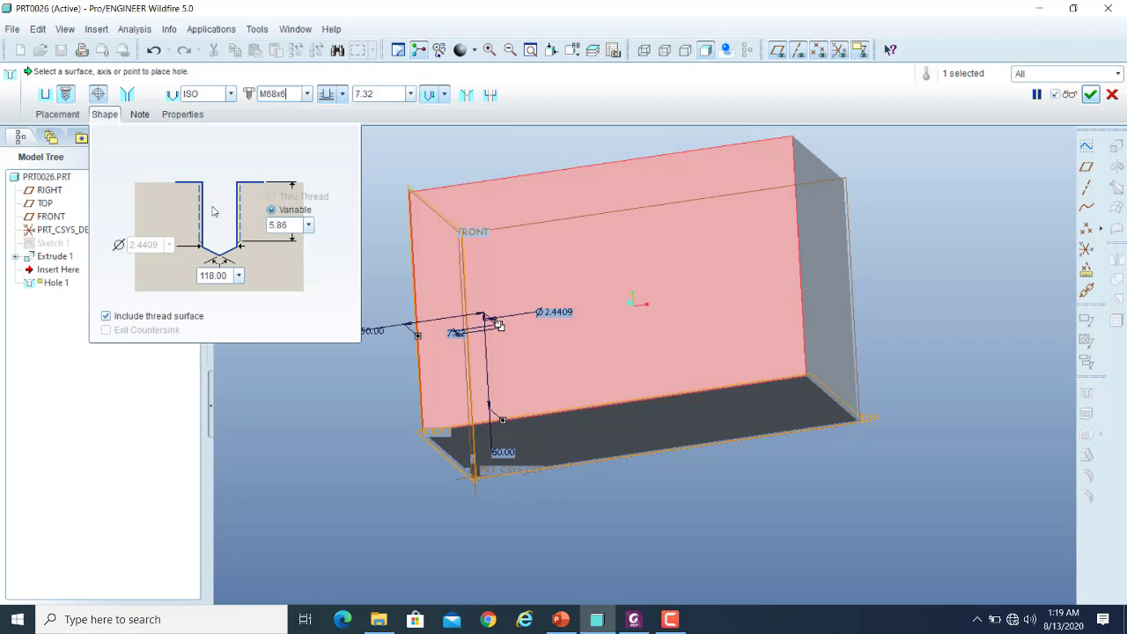
{"action": "left_click", "coordinate": [103, 95]}
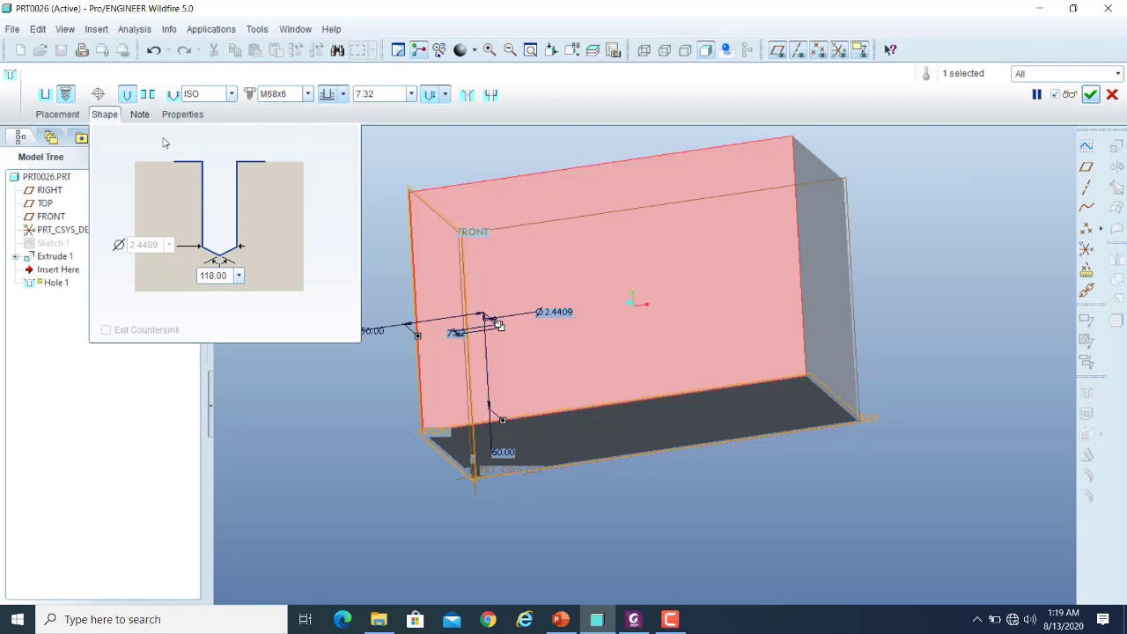
{"action": "left_click", "coordinate": [98, 94]}
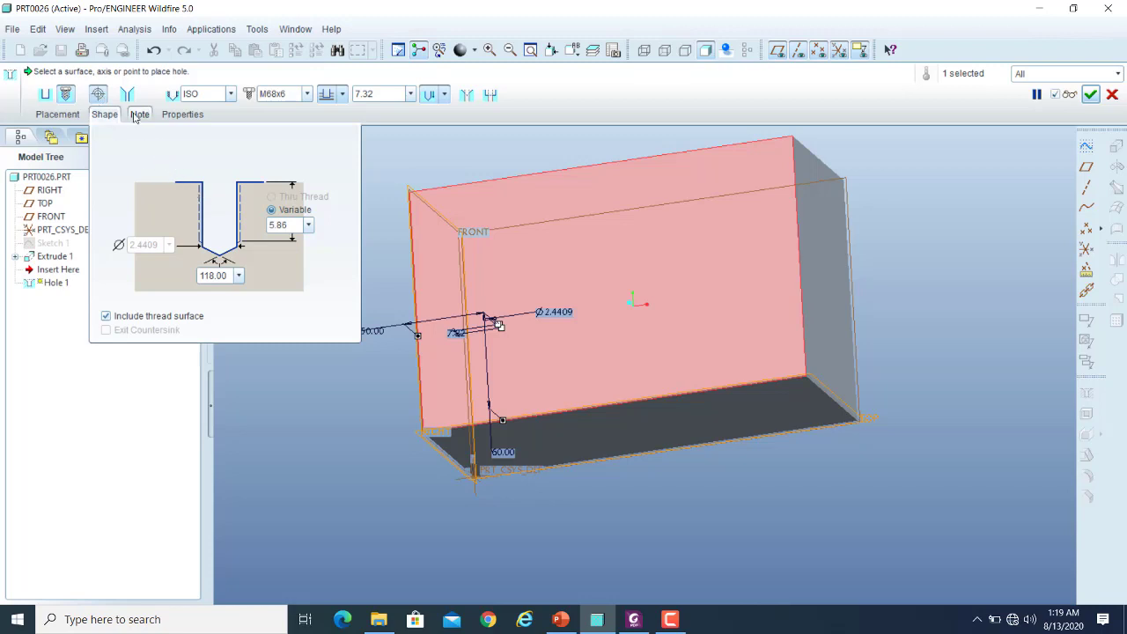
{"action": "left_click", "coordinate": [128, 95]}
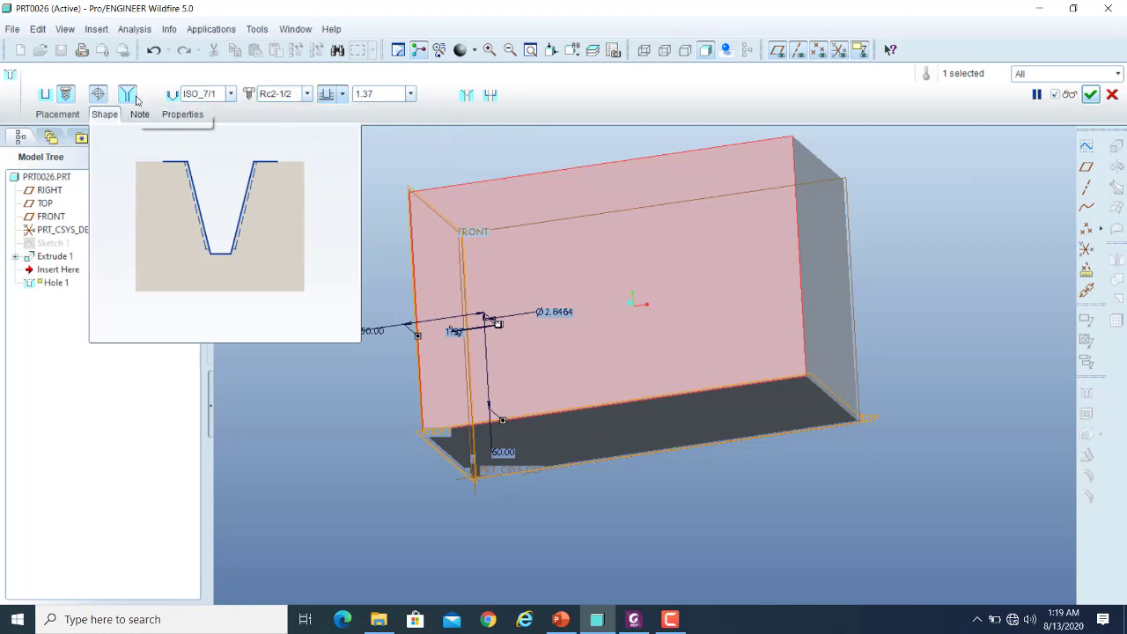
- Turn off the taper so Hole 1 is a straight ISO M64x6 tapped hole
{"action": "left_click", "coordinate": [307, 93]}
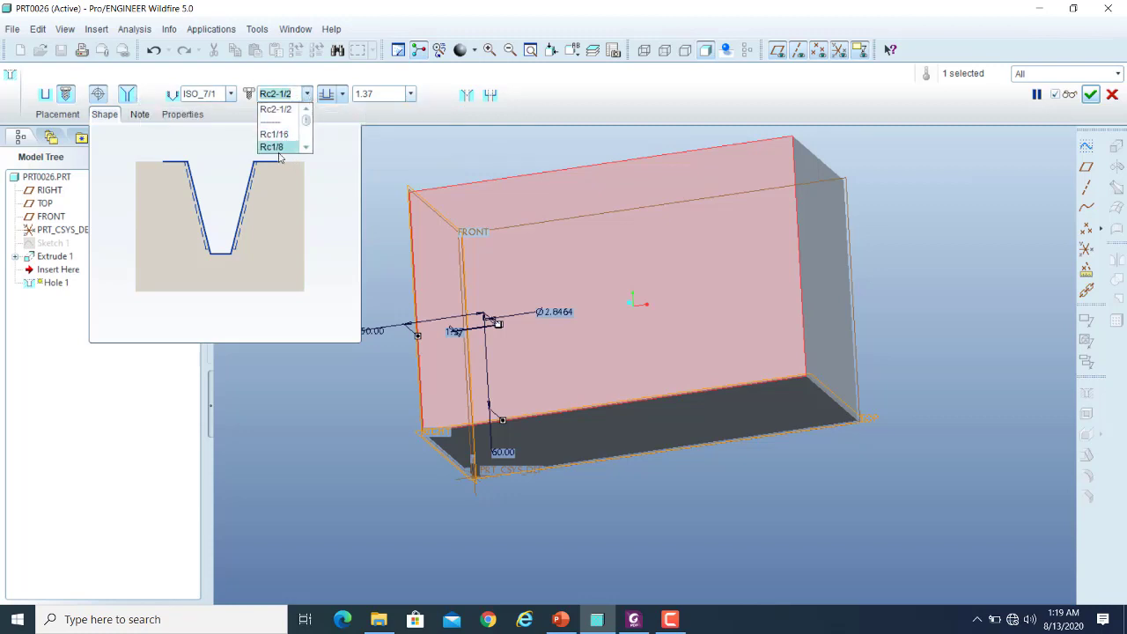
{"action": "left_click", "coordinate": [129, 95]}
{"action": "left_click", "coordinate": [128, 94]}
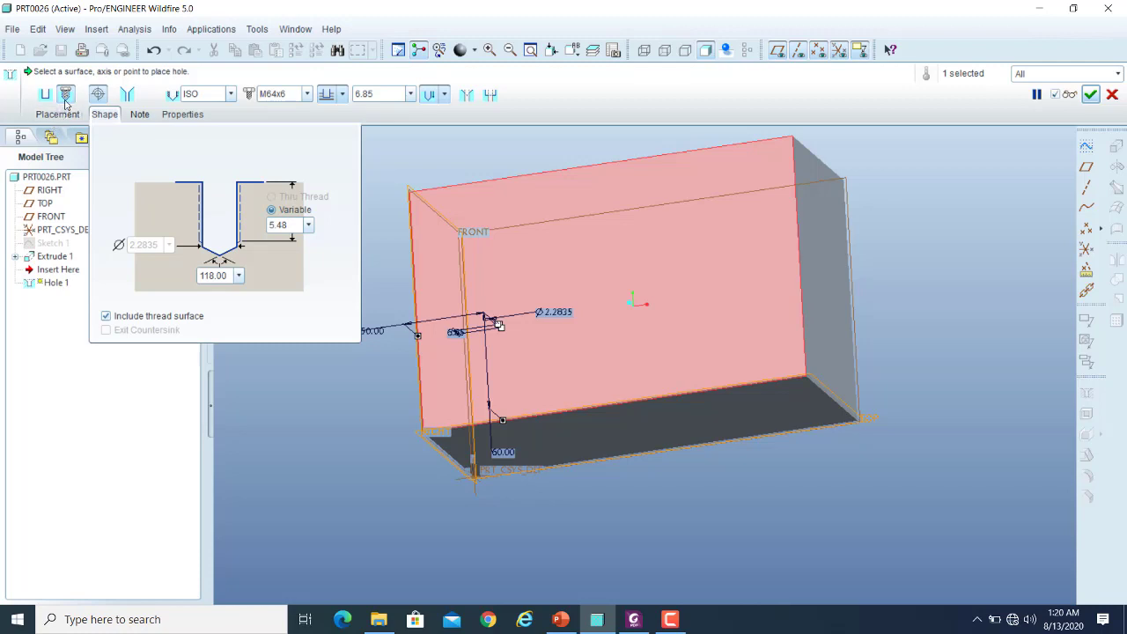
- Try a UNF thread series with size 1-1/4-12
{"action": "left_click", "coordinate": [229, 93]}
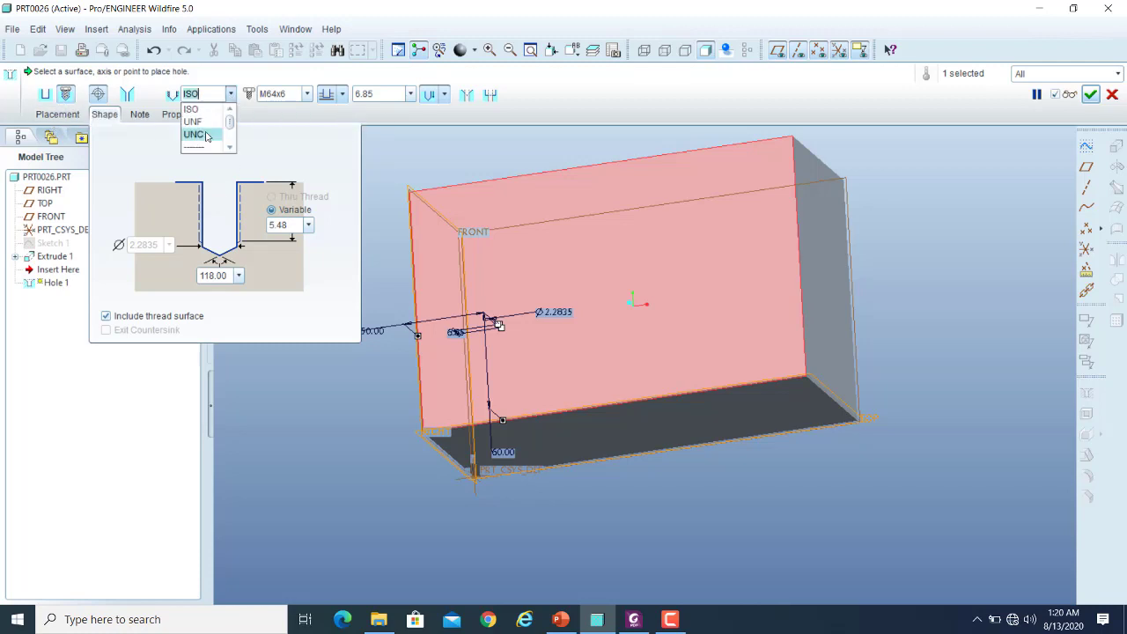
{"action": "left_click", "coordinate": [197, 123]}
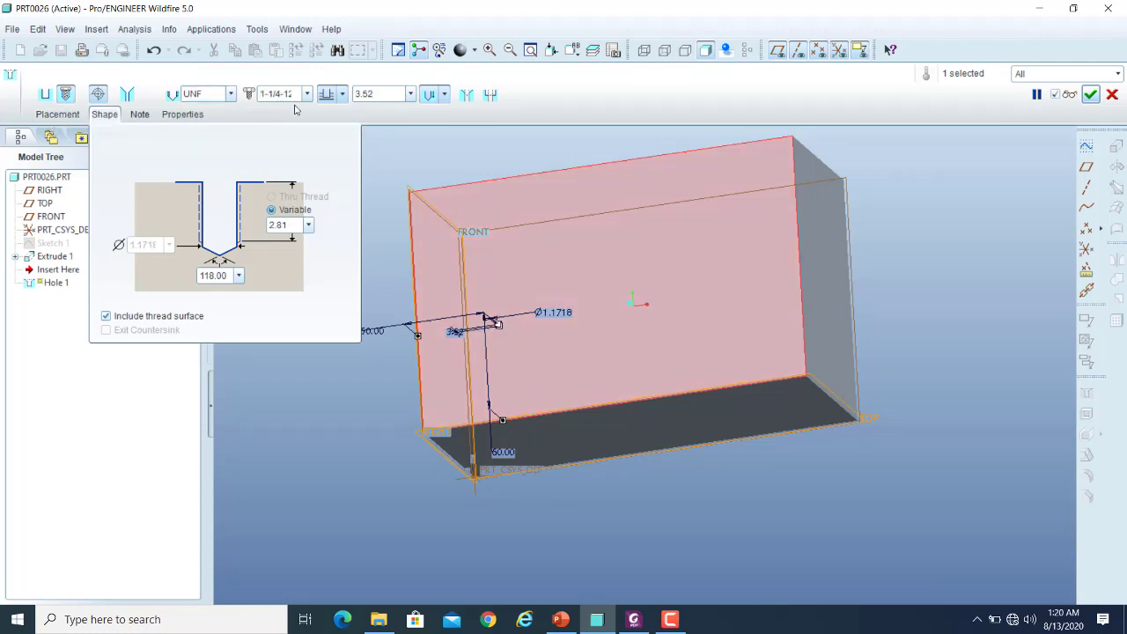
{"action": "left_click", "coordinate": [307, 94]}
{"action": "left_click_drag", "start_coordinate": [306, 124], "coordinate": [306, 143]}
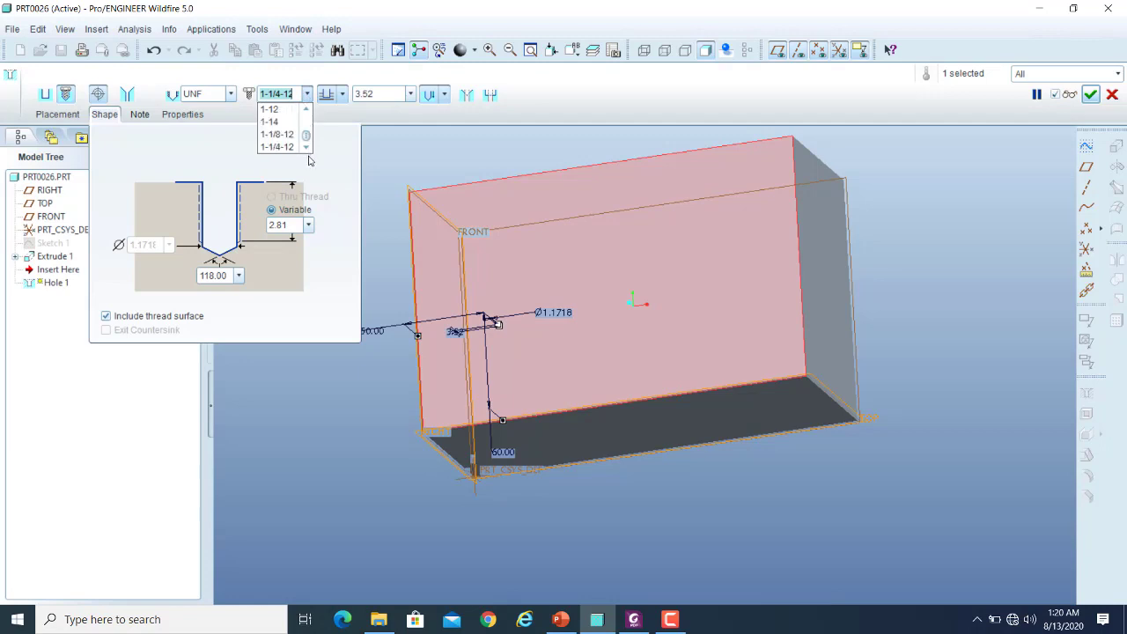
{"action": "left_click", "coordinate": [277, 147]}
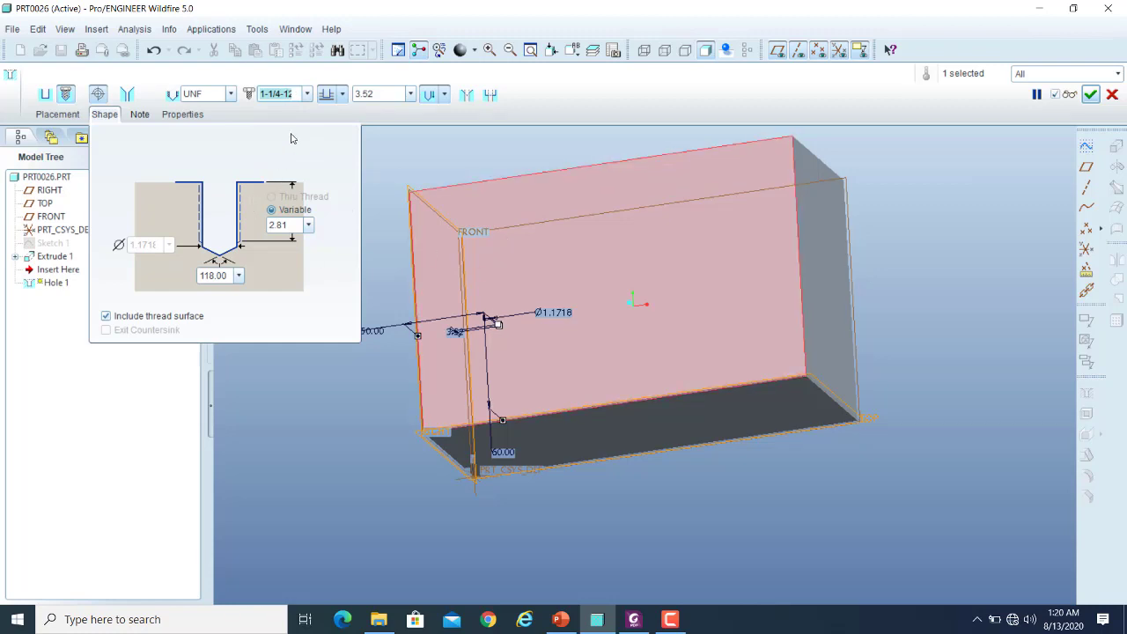
- Switch back to the ISO thread series with size M68x6
{"action": "left_click", "coordinate": [229, 93]}
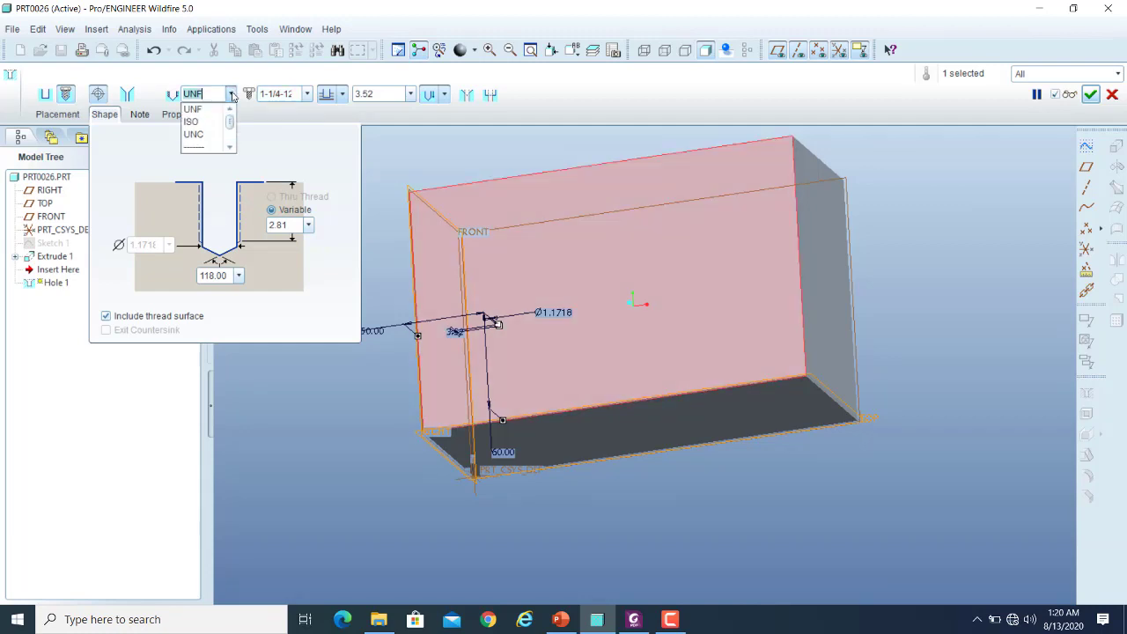
{"action": "left_click", "coordinate": [201, 124]}
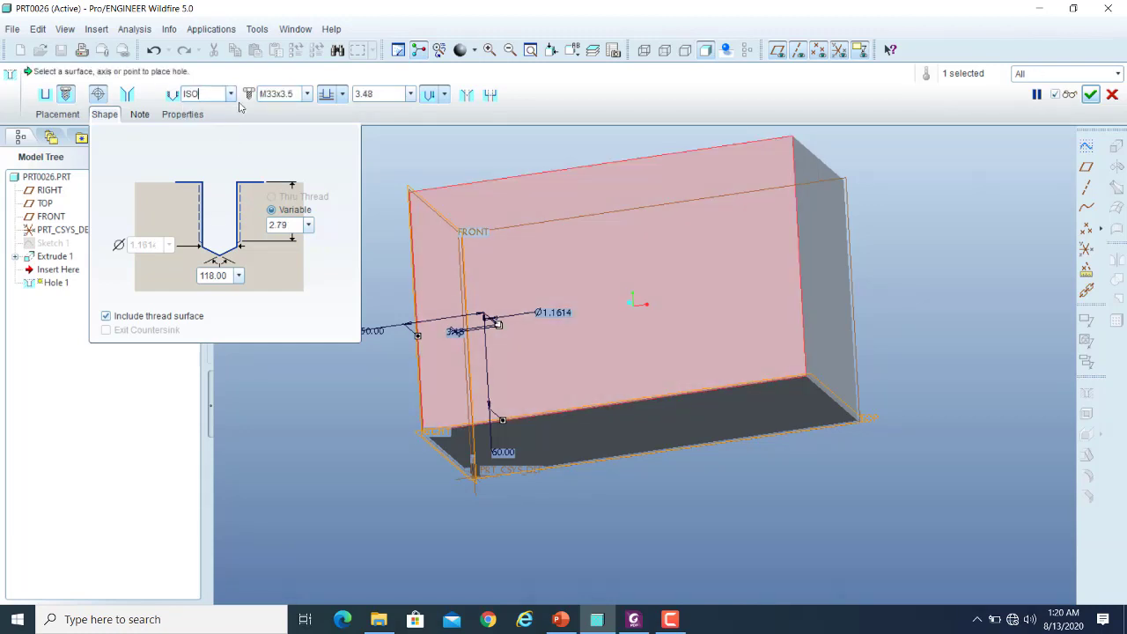
{"action": "left_click", "coordinate": [307, 93]}
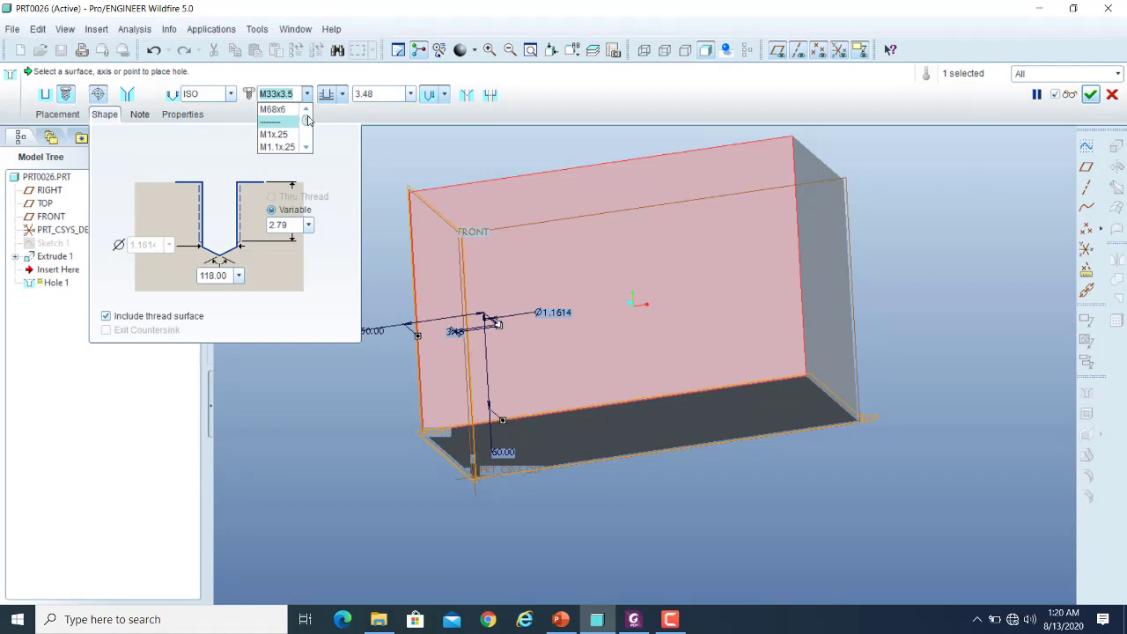
{"action": "left_click", "coordinate": [275, 110]}
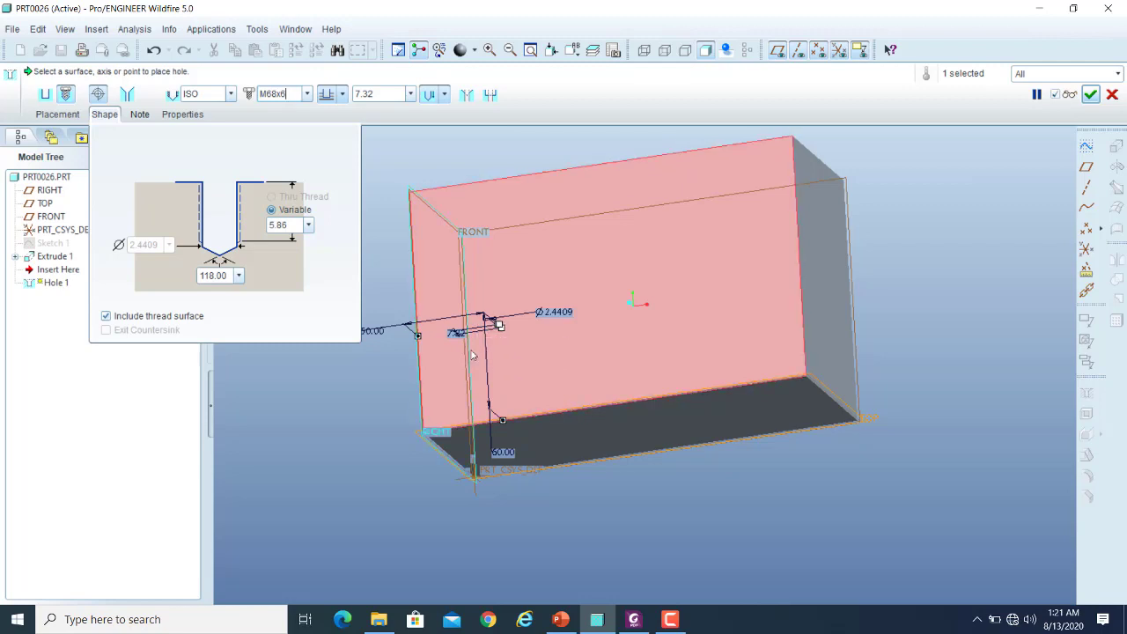
{"action": "scroll", "coordinate": [473, 355], "scroll_direction": "up", "scroll_amount": 3}
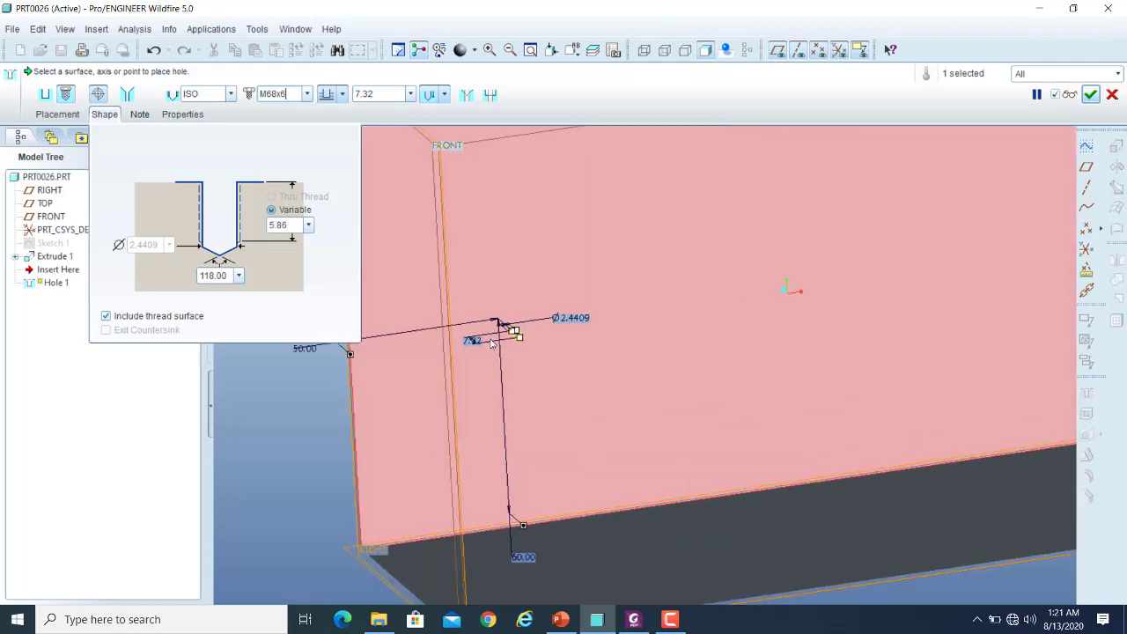
{"action": "scroll", "coordinate": [491, 343], "scroll_direction": "up", "scroll_amount": 5}
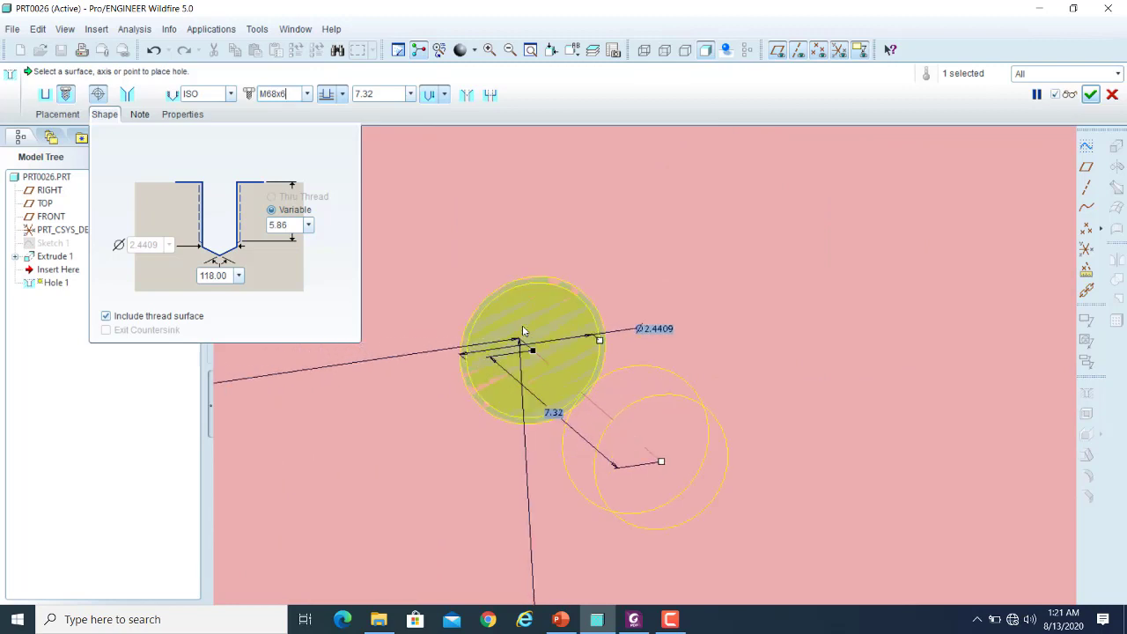
{"action": "scroll", "coordinate": [521, 324], "scroll_direction": "down", "scroll_amount": 2}
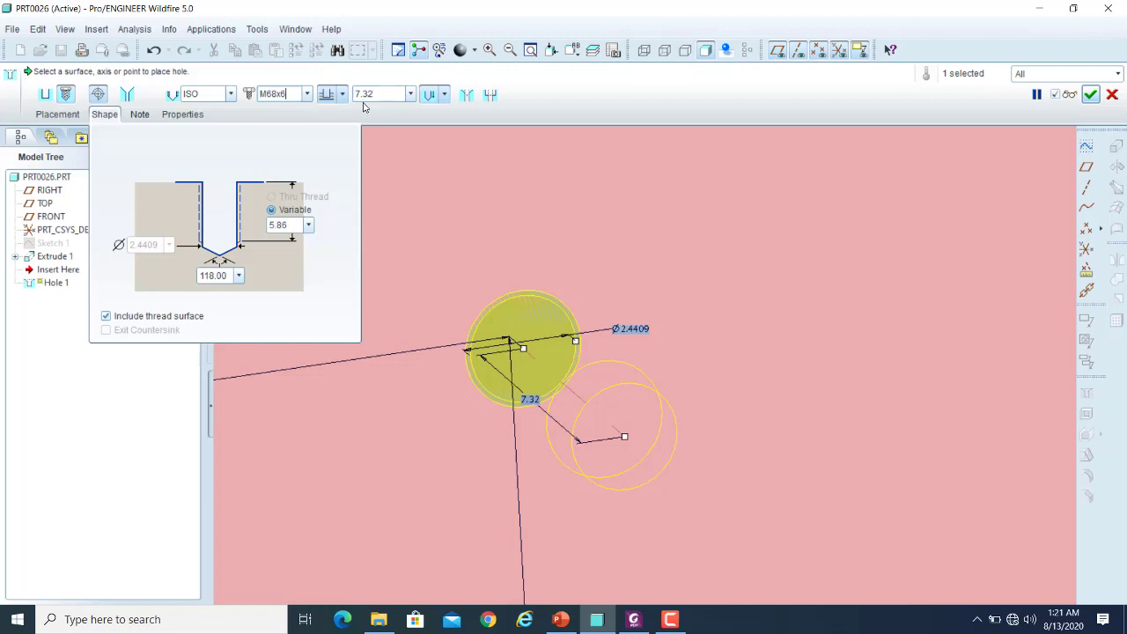
{"action": "left_click", "coordinate": [445, 94]}
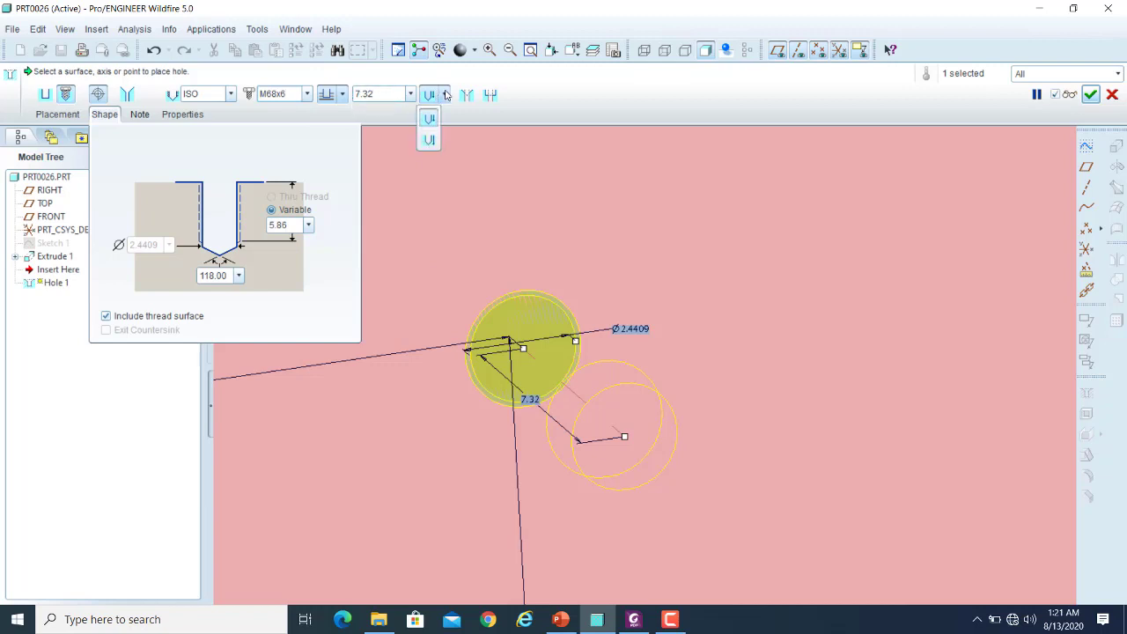
{"action": "left_click", "coordinate": [428, 140]}
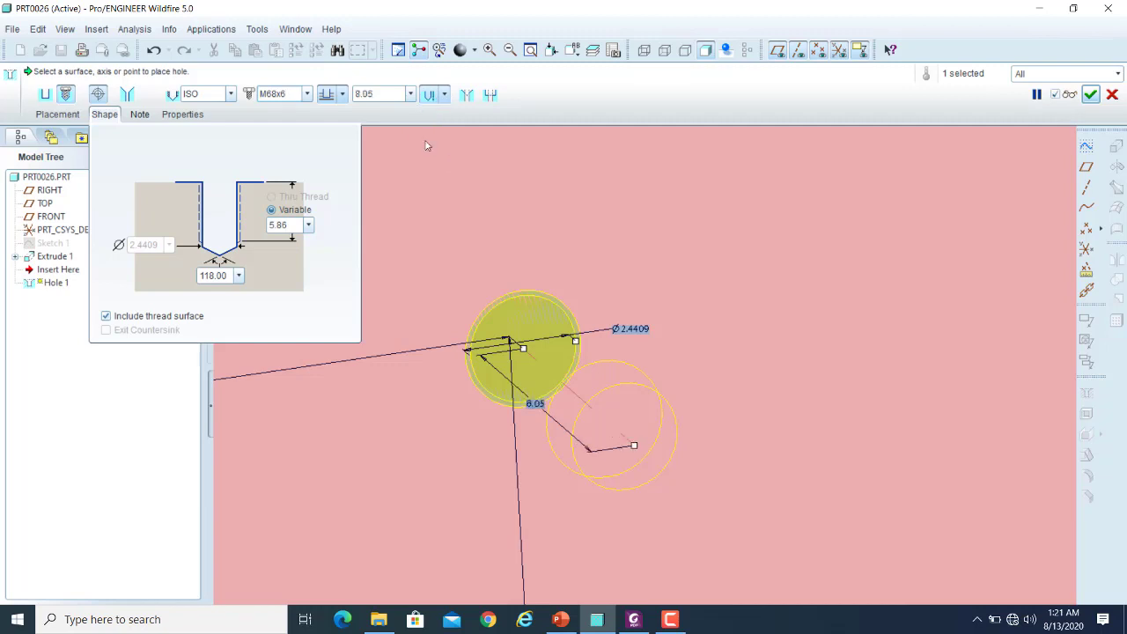
{"action": "left_click", "coordinate": [445, 94]}
{"action": "left_click", "coordinate": [429, 119]}
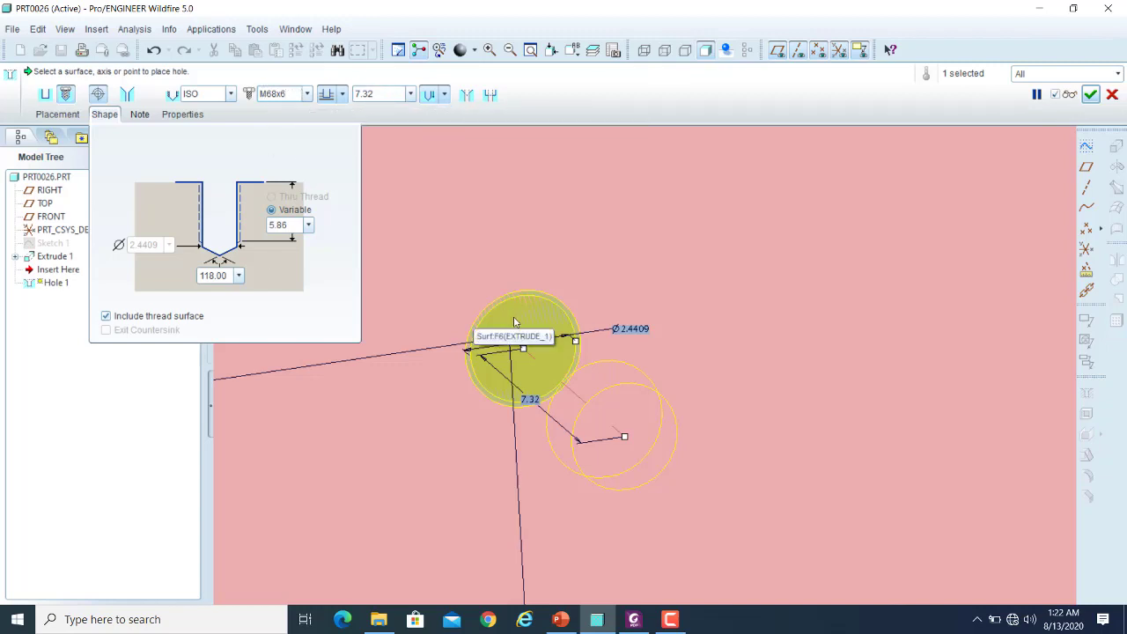
{"action": "left_click", "coordinate": [1069, 95]}
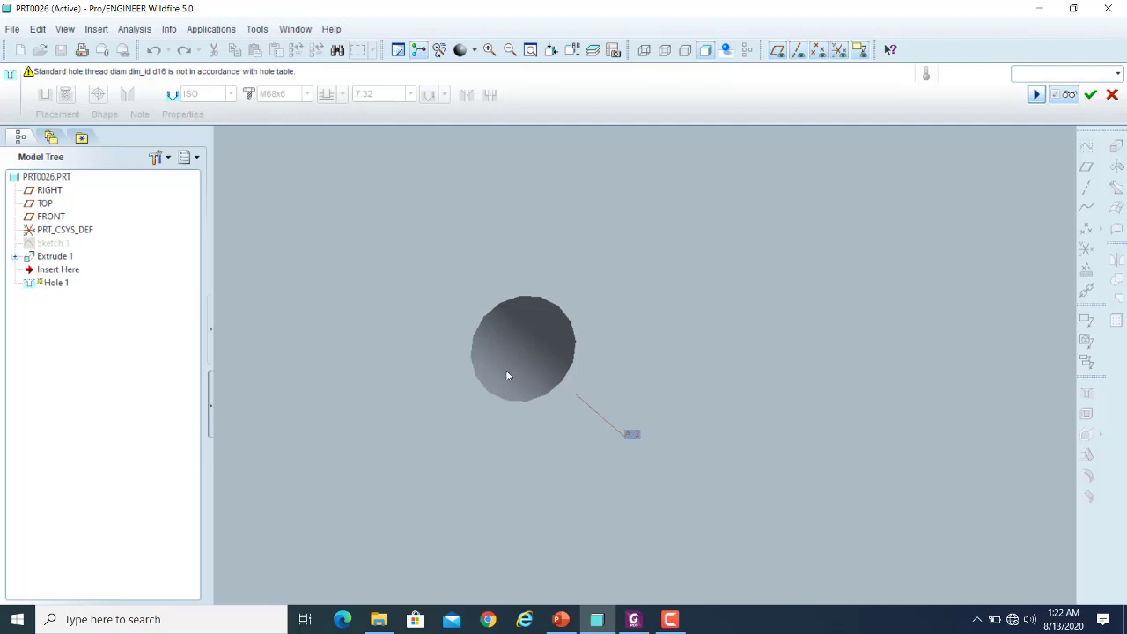
{"action": "left_click", "coordinate": [1072, 97]}
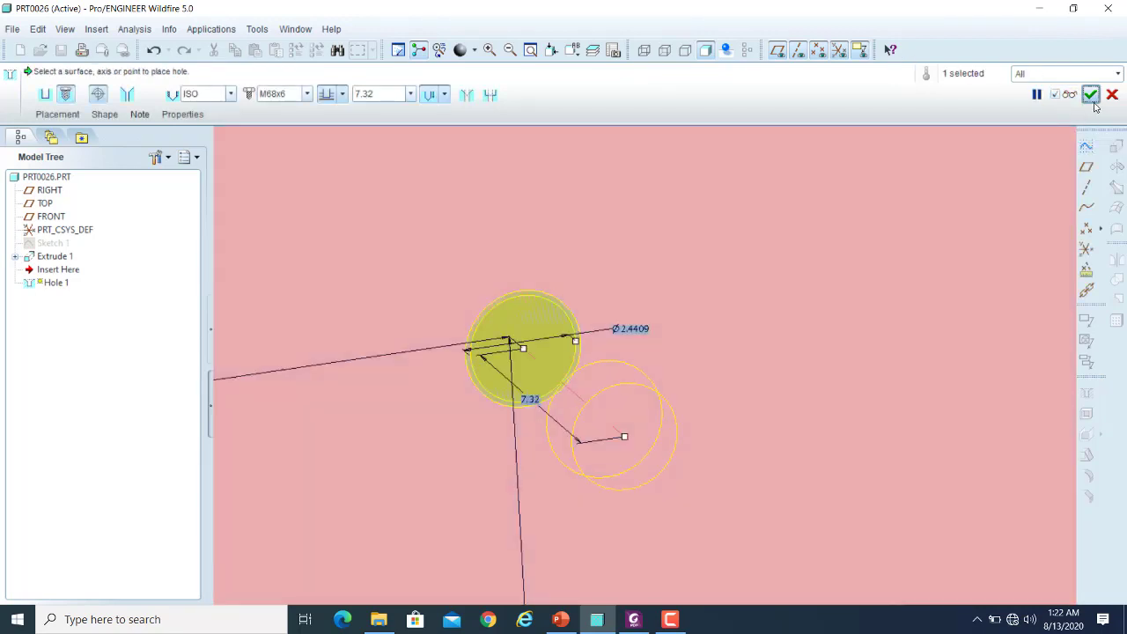
{"action": "scroll", "coordinate": [842, 259], "scroll_direction": "down", "scroll_amount": 4}
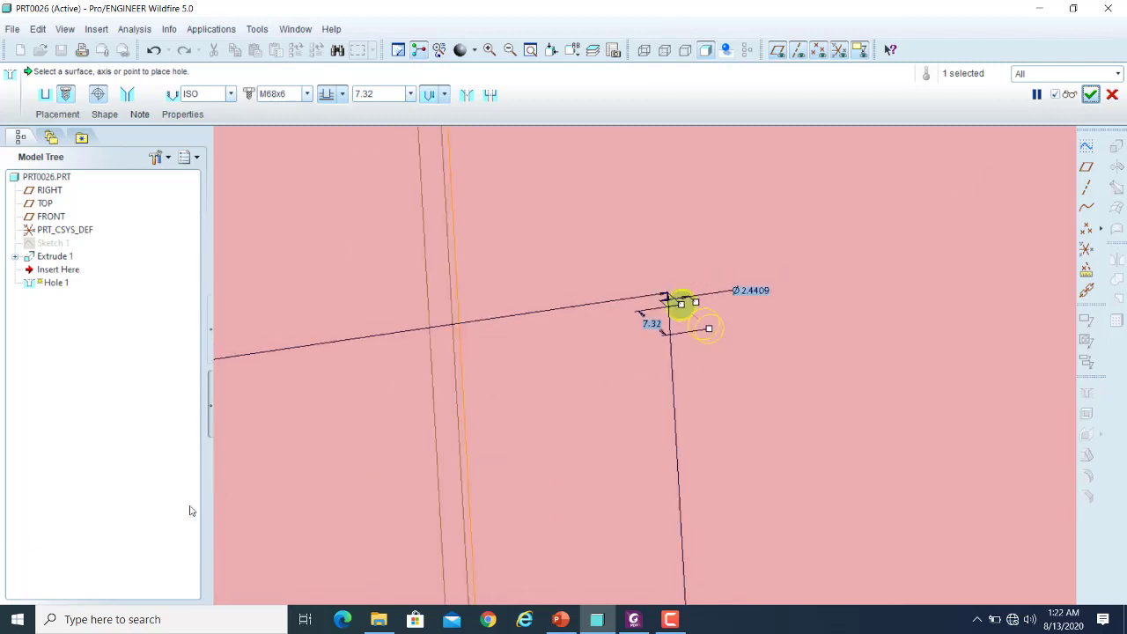
{"action": "scroll", "coordinate": [580, 370], "scroll_direction": "down", "scroll_amount": 3}
{"action": "scroll", "coordinate": [269, 466], "scroll_direction": "down", "scroll_amount": 3}
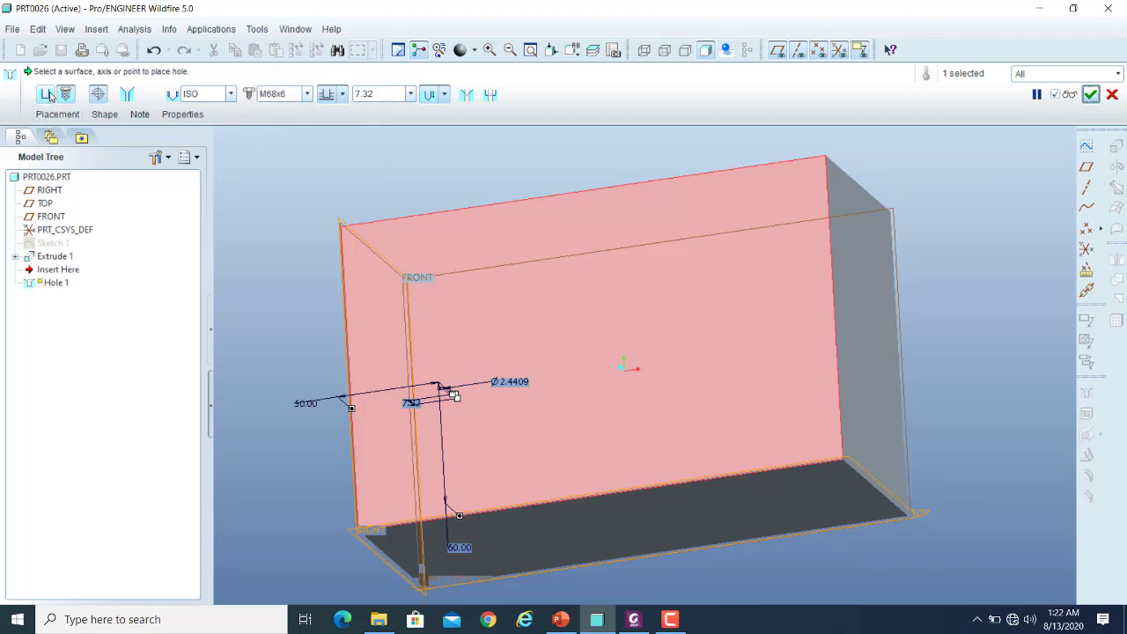
- Make Hole 1 a simple standard drill-point hole, Ø30 and 50 deep, with counterbore and countersink off
{"action": "left_click", "coordinate": [47, 95]}
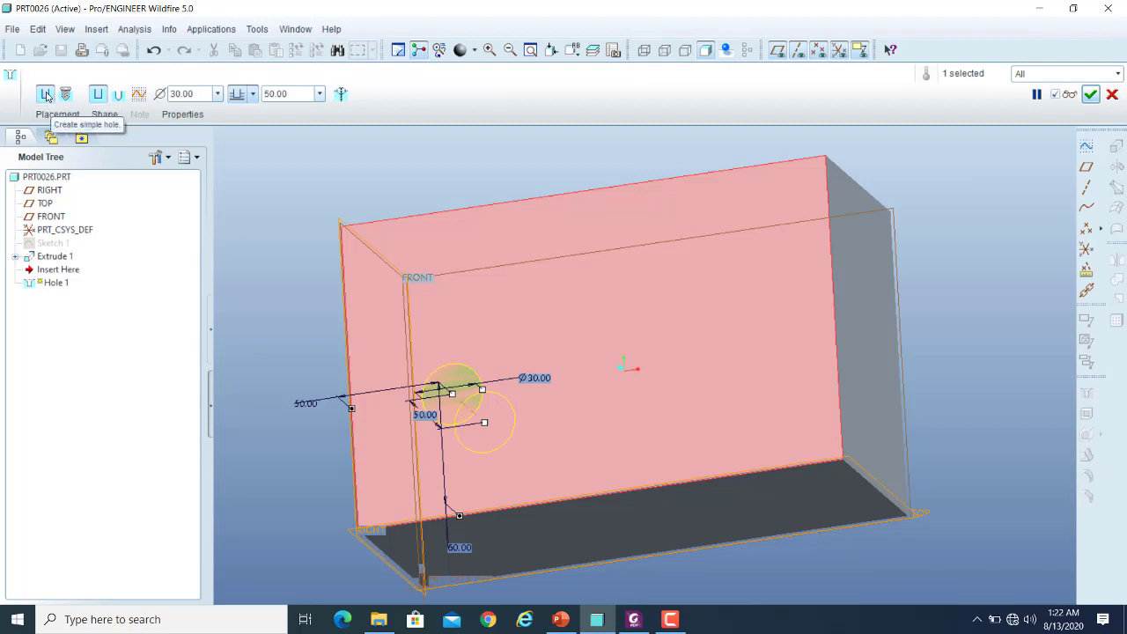
{"action": "left_click", "coordinate": [119, 95]}
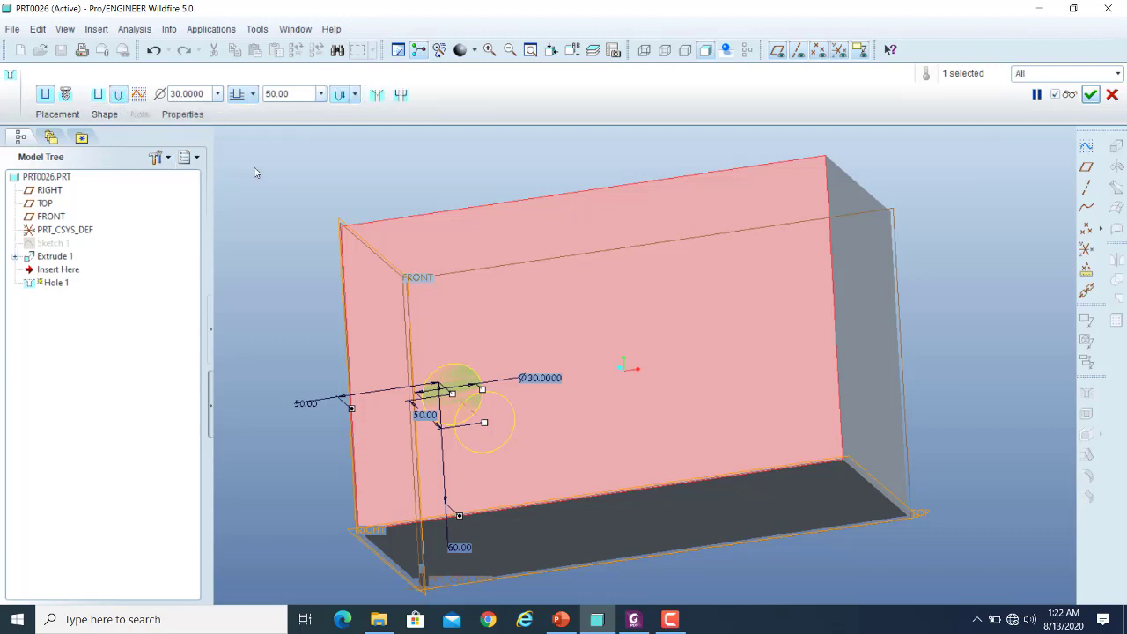
{"action": "left_click", "coordinate": [104, 114]}
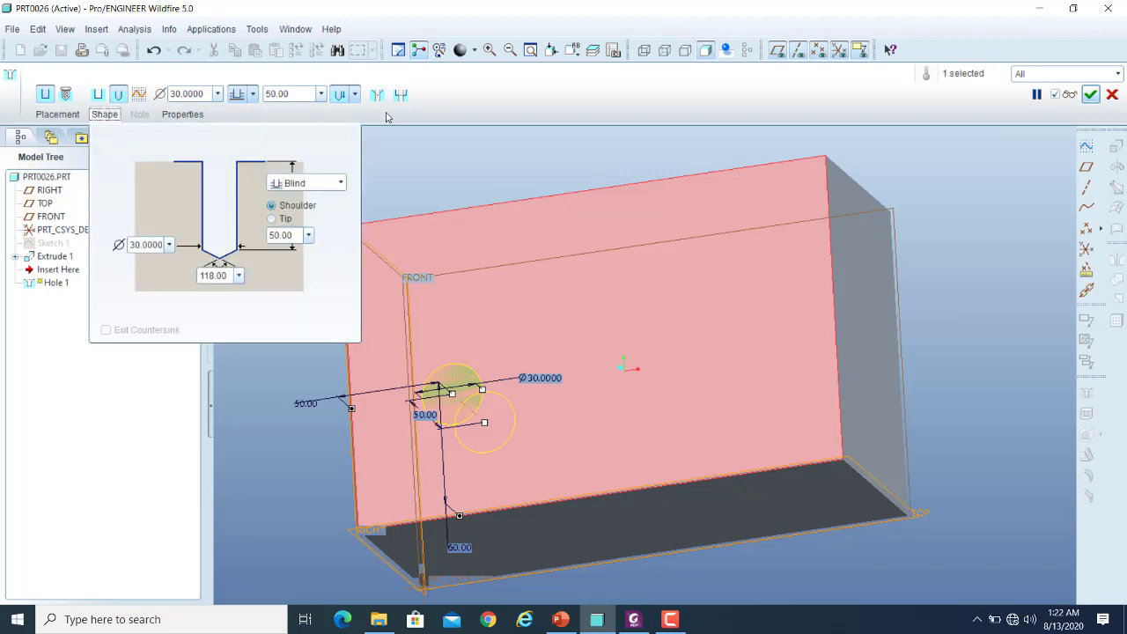
{"action": "left_click", "coordinate": [401, 94]}
{"action": "left_click", "coordinate": [376, 94]}
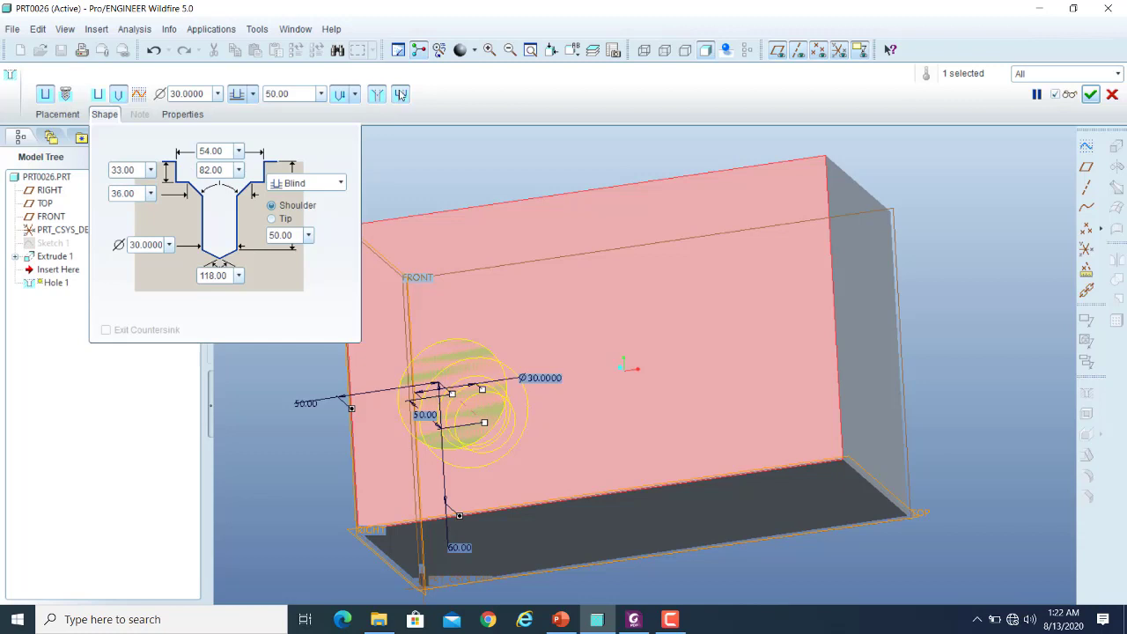
{"action": "left_click", "coordinate": [401, 94]}
{"action": "left_click", "coordinate": [380, 99]}
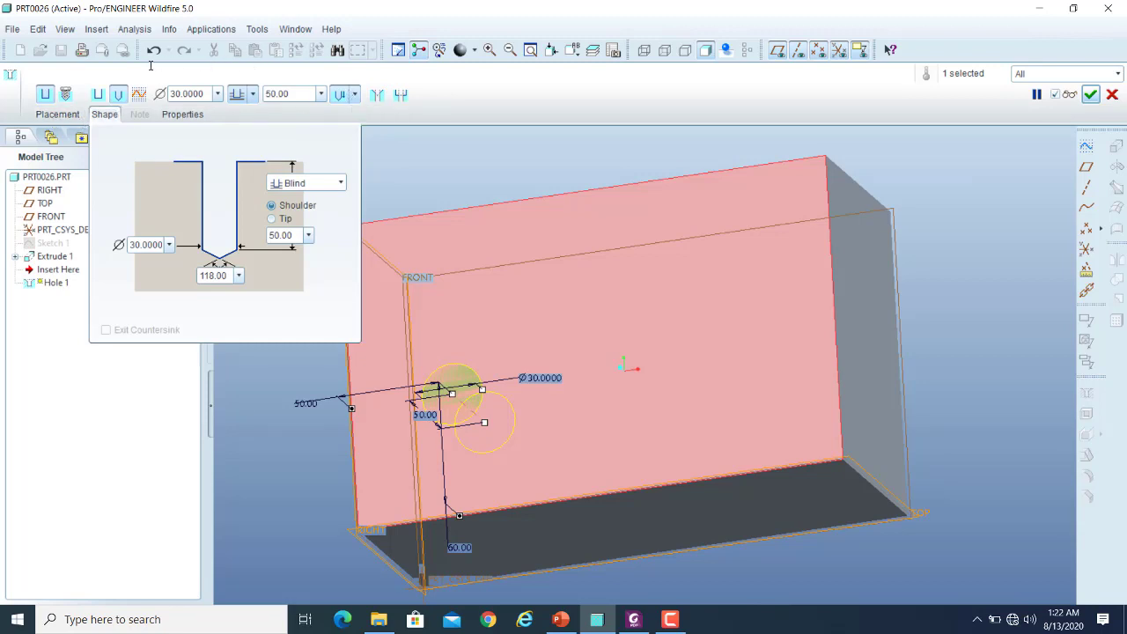
- Move the hole toward the centre of the front face and switch it to a sketched drill profile
{"action": "left_click", "coordinate": [104, 115]}
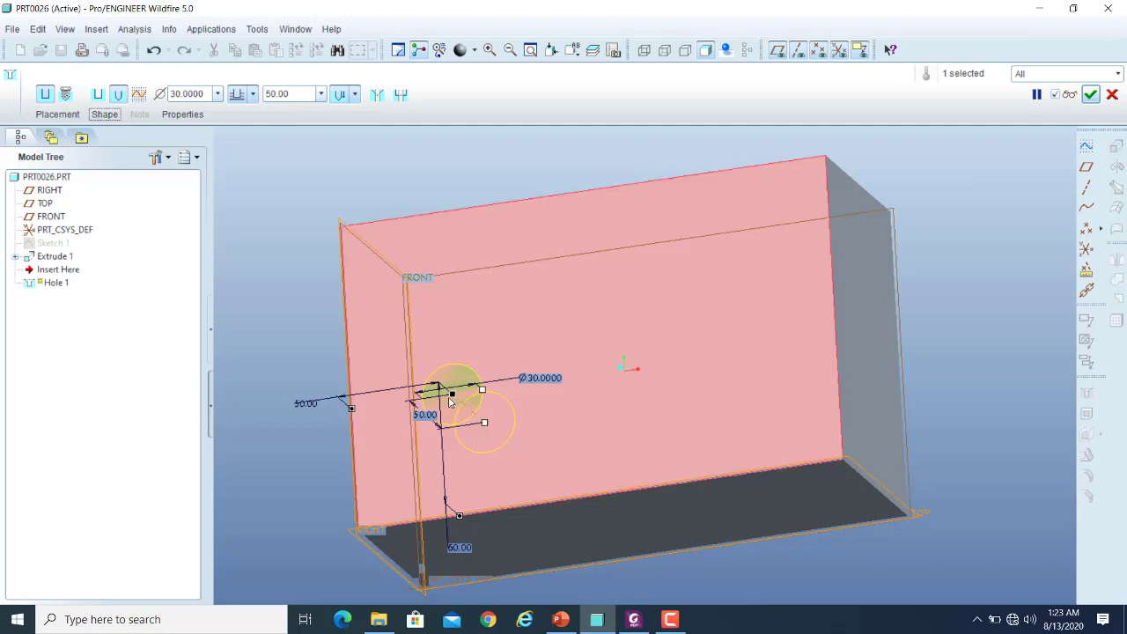
{"action": "left_click_drag", "start_coordinate": [457, 397], "coordinate": [565, 362]}
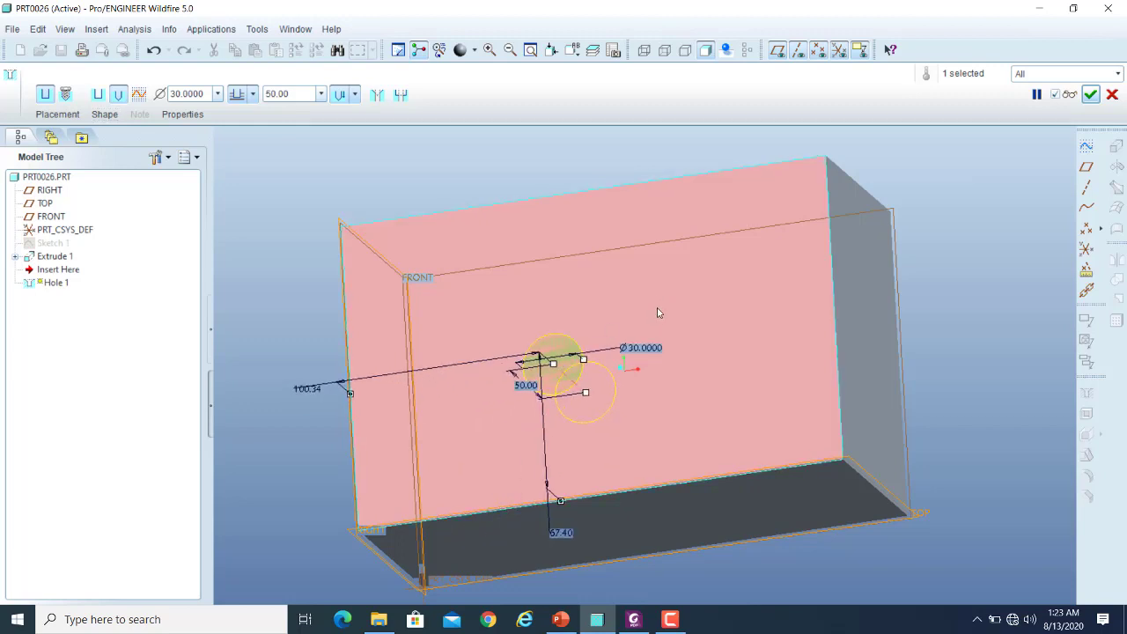
{"action": "left_click", "coordinate": [139, 94]}
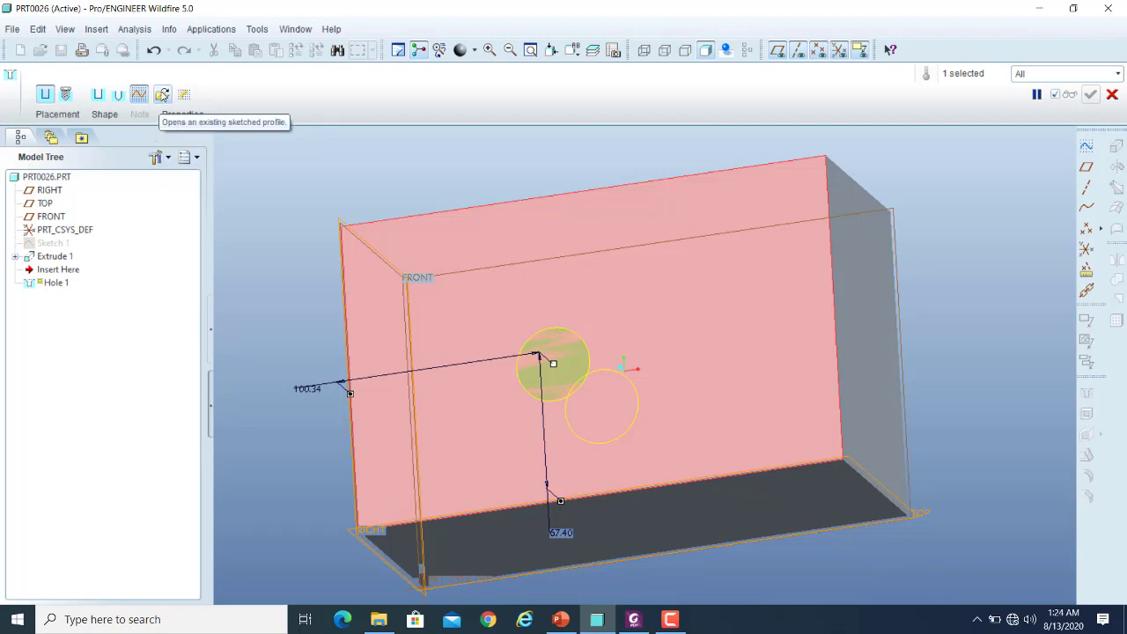
{"action": "left_click", "coordinate": [162, 95]}
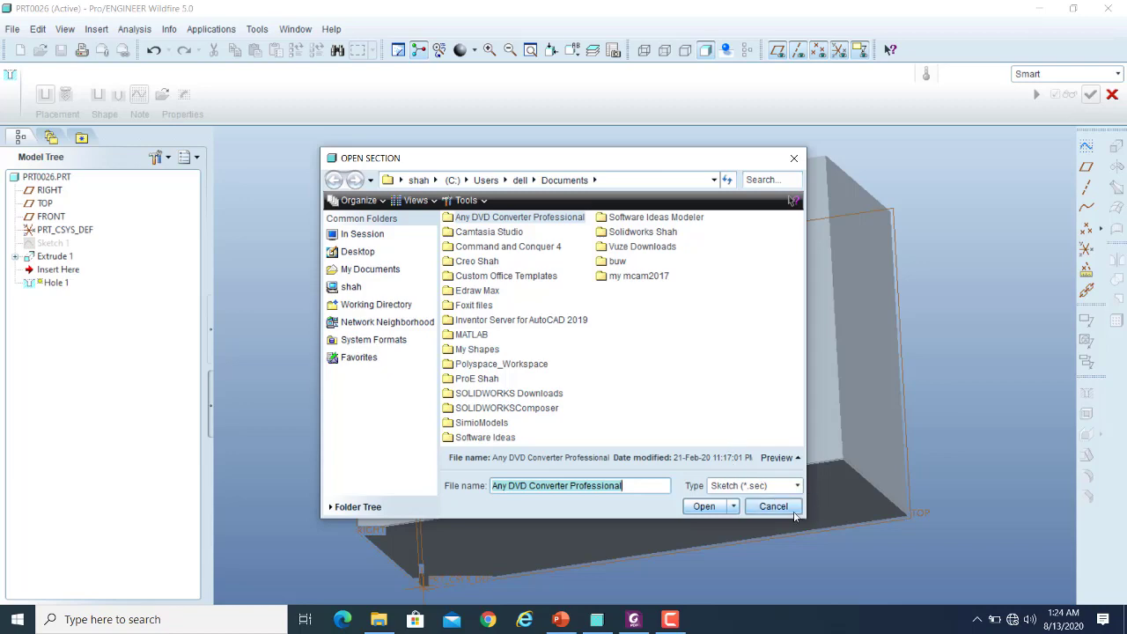
{"action": "left_click", "coordinate": [784, 509]}
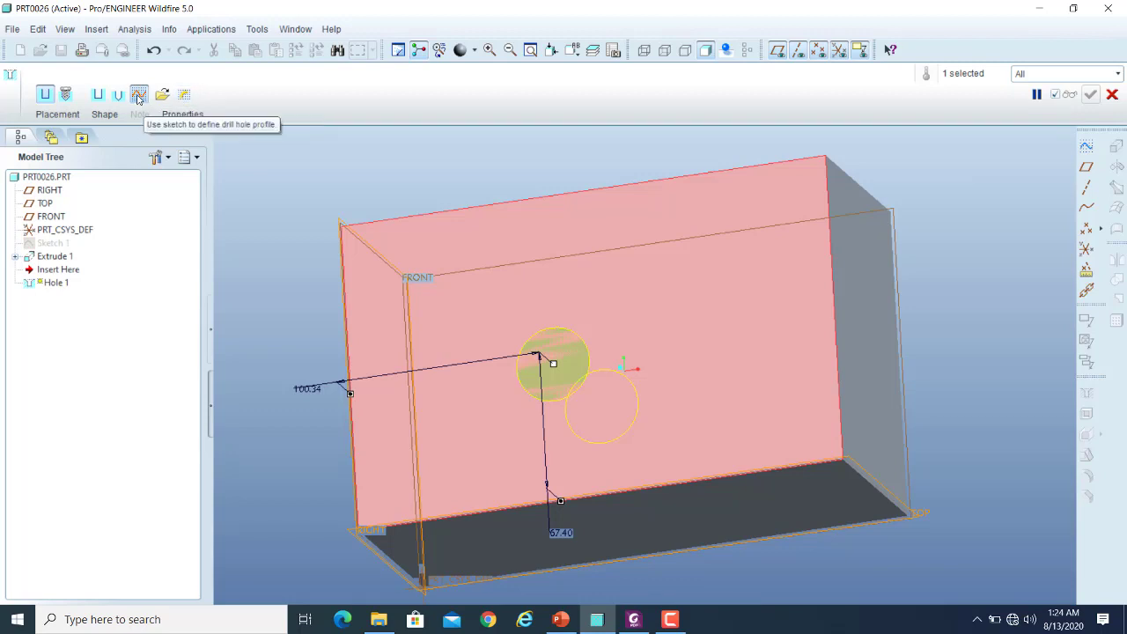
- Start the new sketch S2D0009 for the hole profile with the Line tool active
{"action": "left_click", "coordinate": [185, 95]}
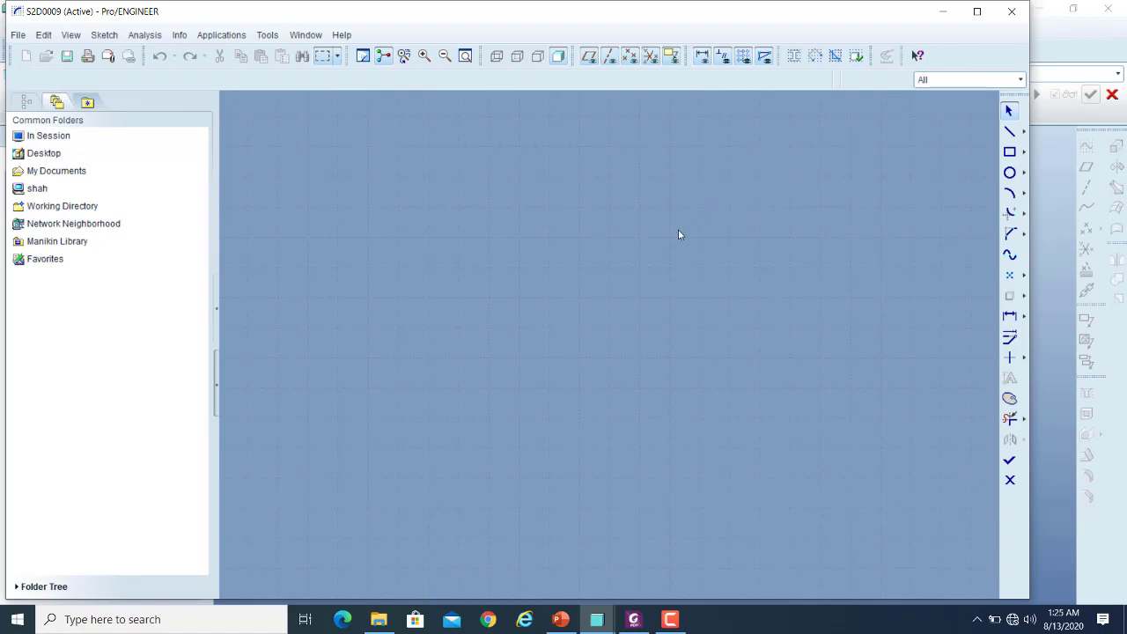
{"action": "left_click", "coordinate": [1010, 131]}
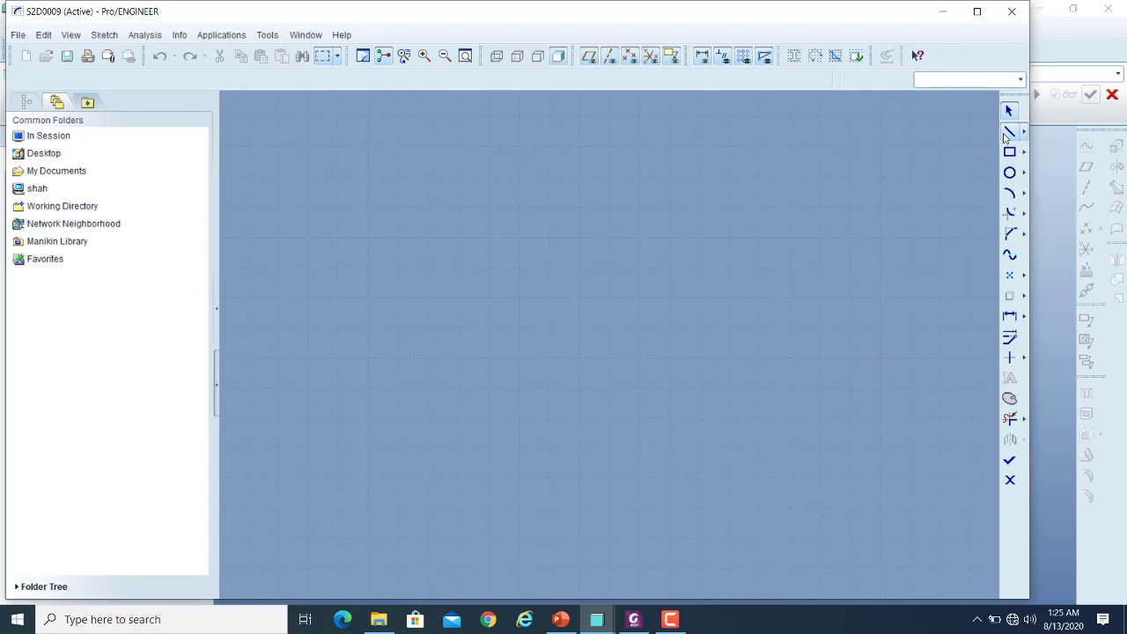
- Draw the closed stepped profile outline, narrow at the bottom and widening in steps to the top
{"action": "left_click", "coordinate": [458, 418]}
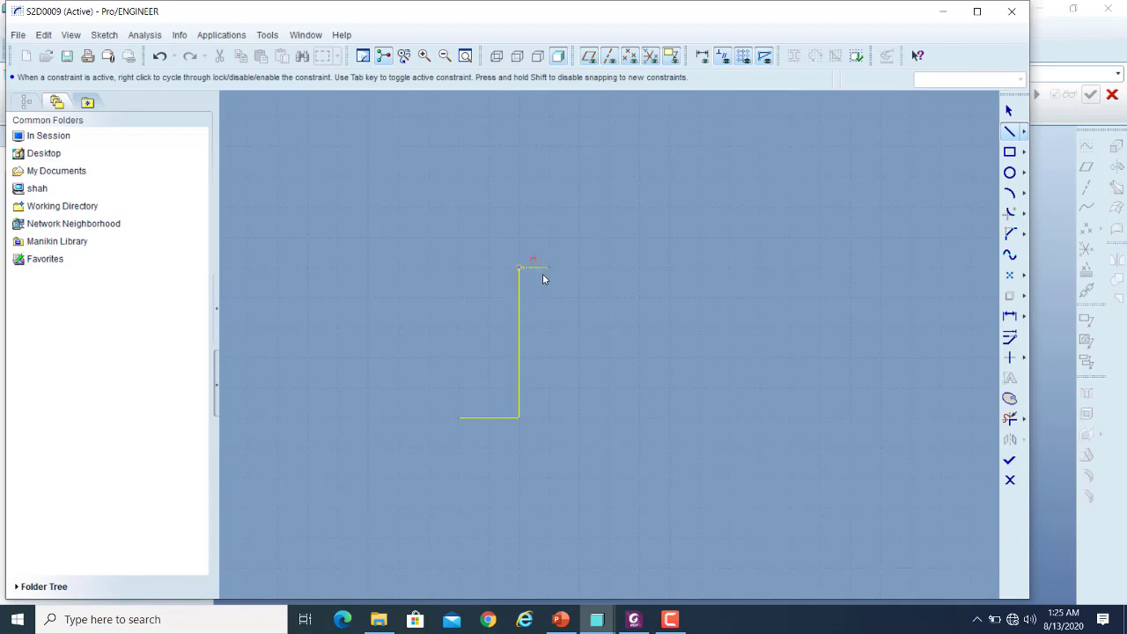
{"action": "left_click", "coordinate": [568, 272]}
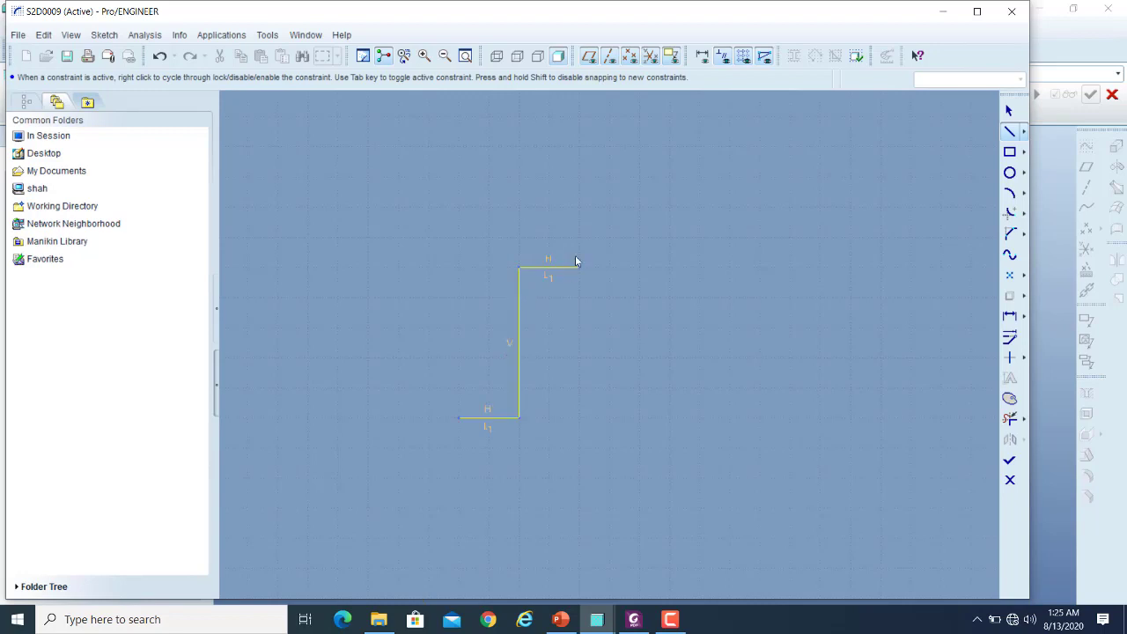
{"action": "left_click", "coordinate": [640, 238]}
{"action": "left_click", "coordinate": [640, 208]}
{"action": "left_click", "coordinate": [700, 208]}
{"action": "left_click", "coordinate": [699, 147]}
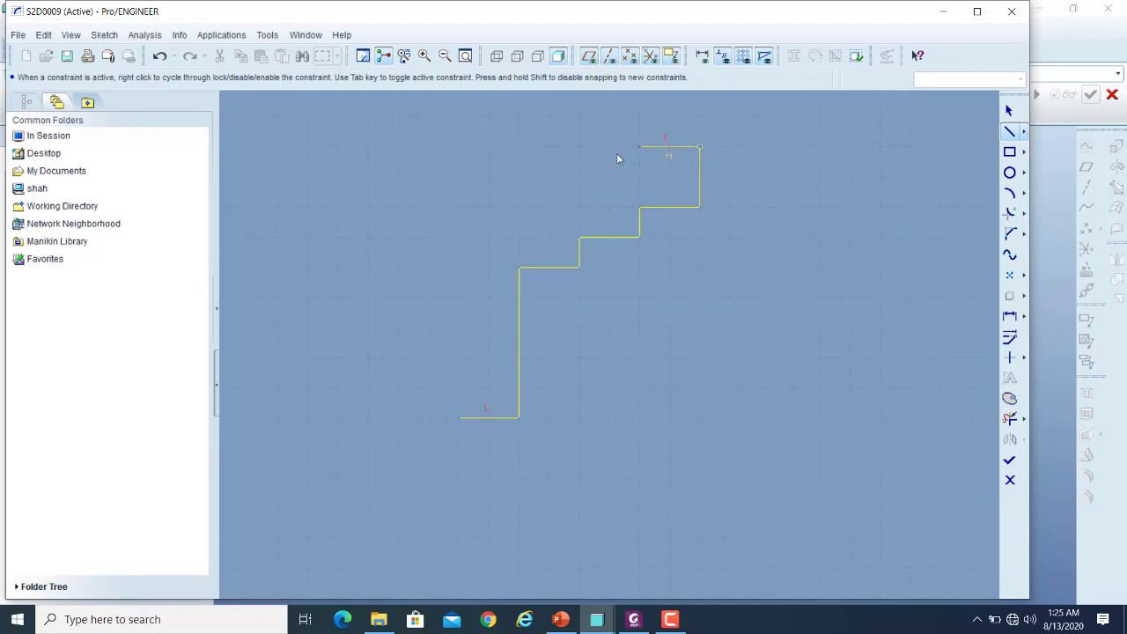
{"action": "left_click", "coordinate": [457, 158]}
{"action": "left_click", "coordinate": [459, 417]}
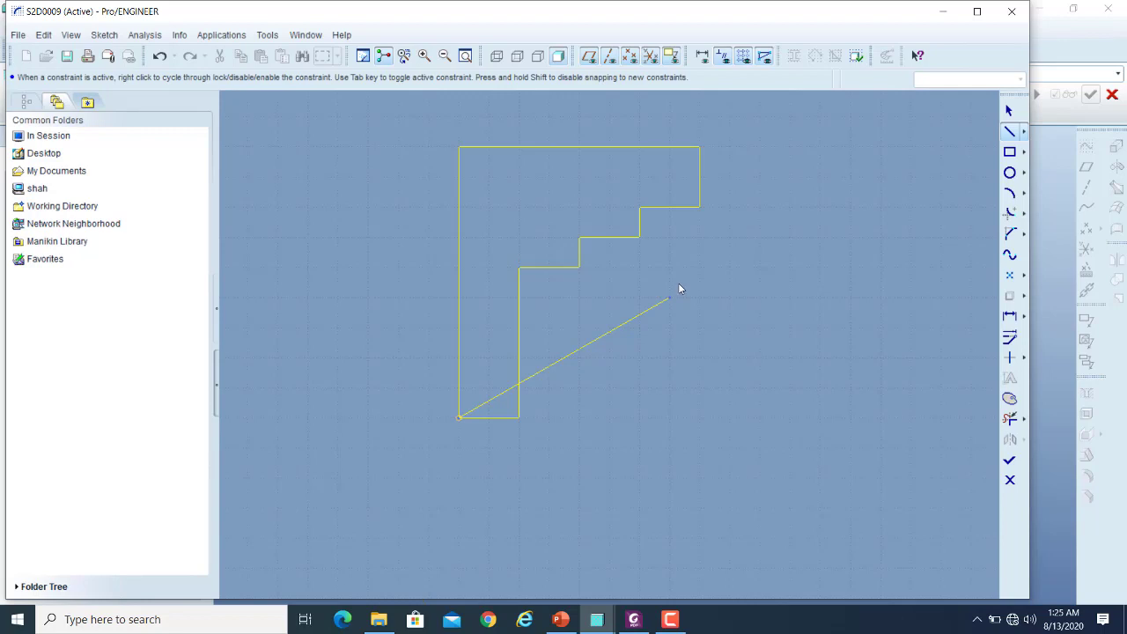
{"action": "left_click", "coordinate": [1009, 110]}
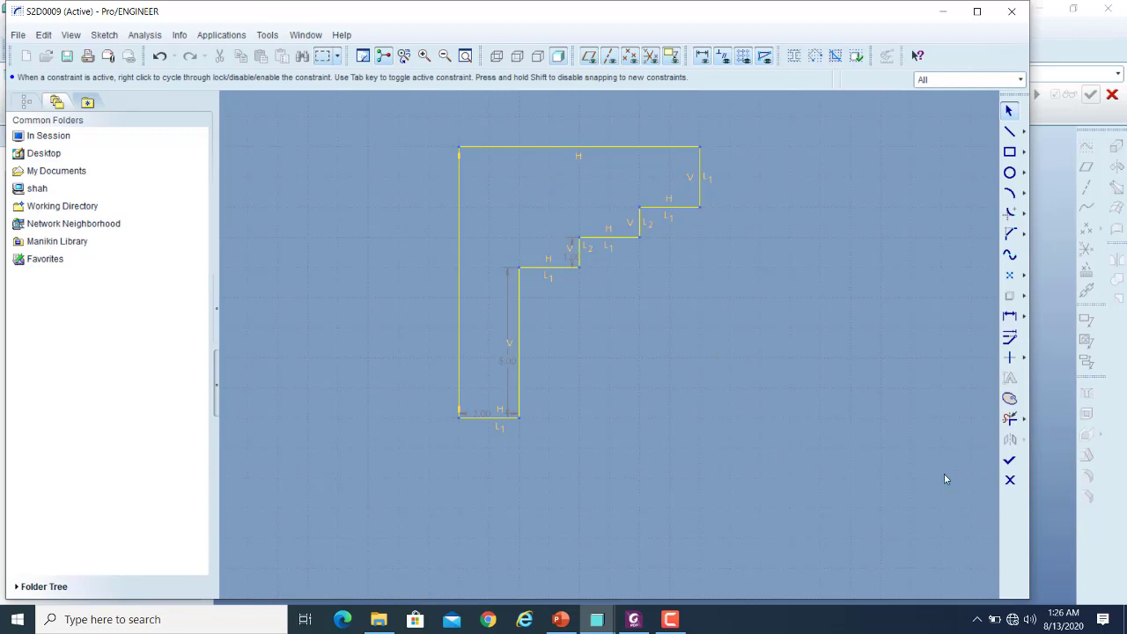
- Try to finish the sketch and highlight the 'Axis of revolution is missing' warning
{"action": "left_click", "coordinate": [1009, 463]}
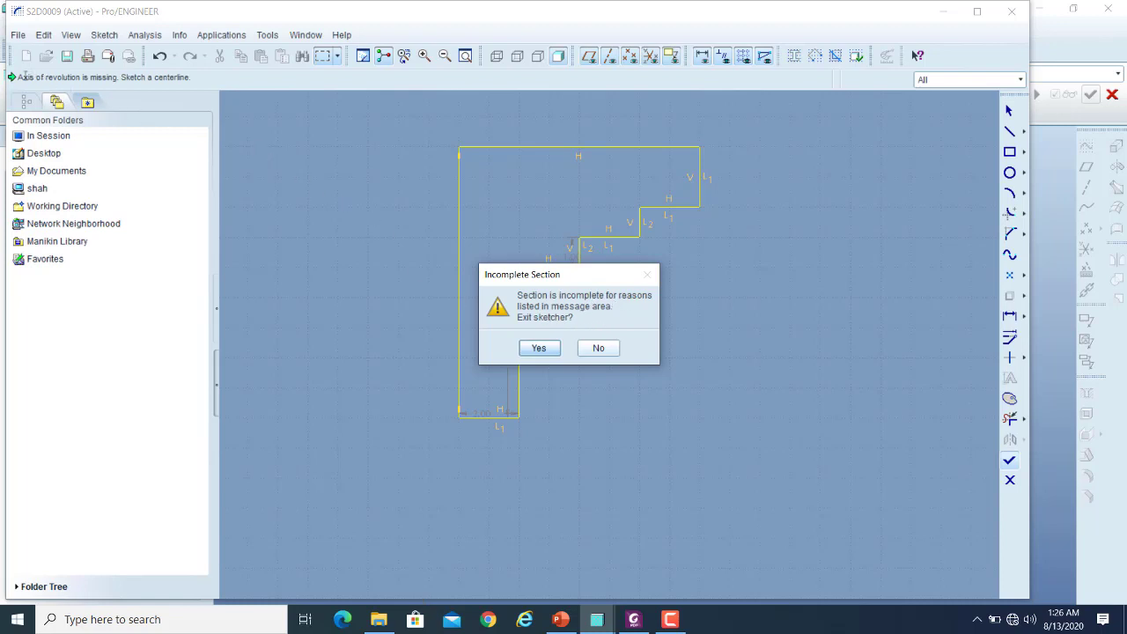
{"action": "left_click_drag", "start_coordinate": [21, 75], "coordinate": [121, 78]}
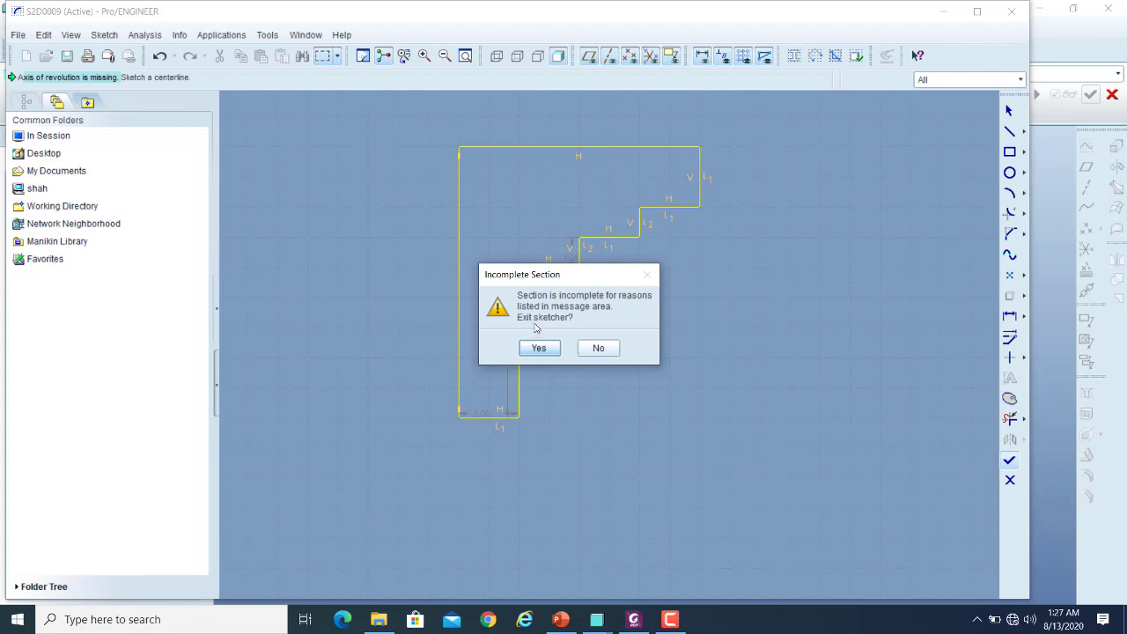
- Stay in the sketch and draw a vertical centerline along the profile's left edge
{"action": "left_click", "coordinate": [599, 349]}
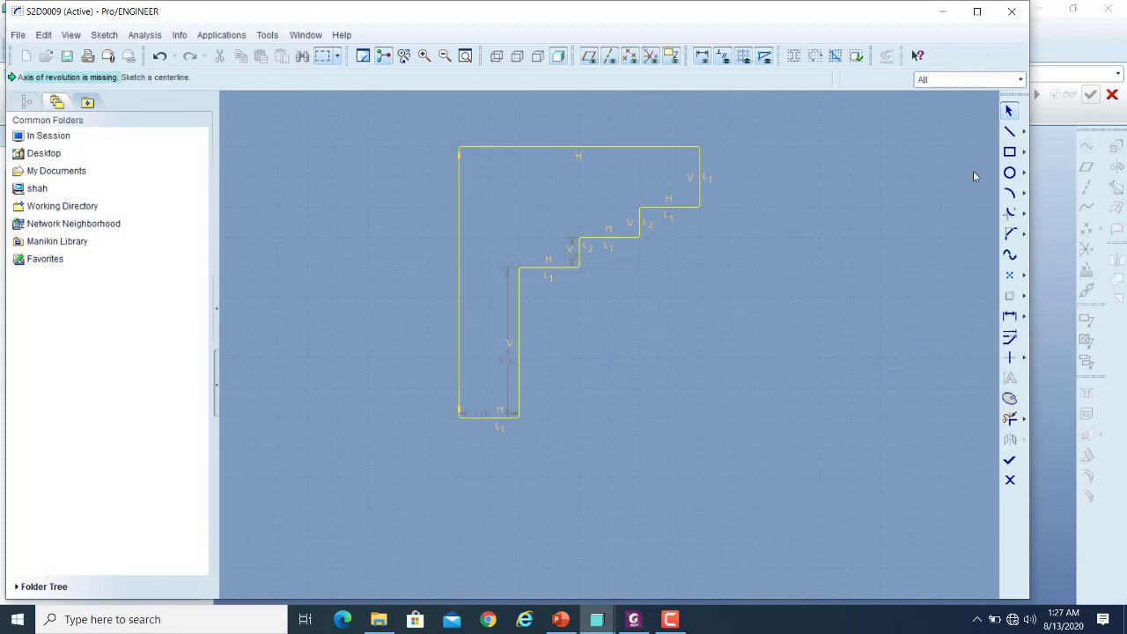
{"action": "left_click", "coordinate": [1024, 131]}
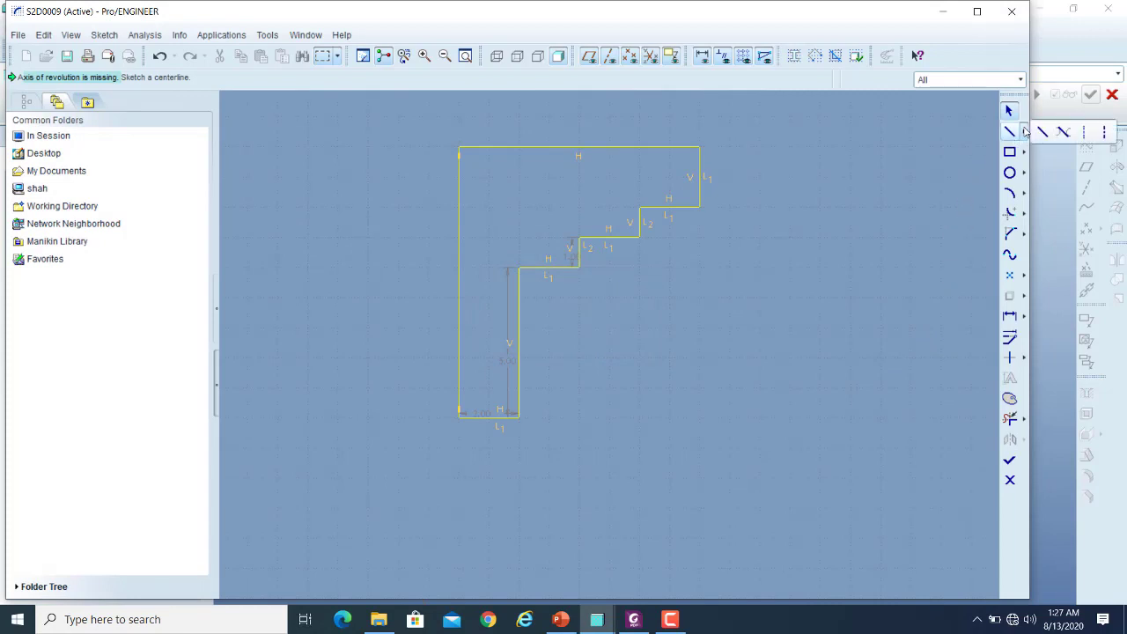
{"action": "left_click", "coordinate": [1104, 132]}
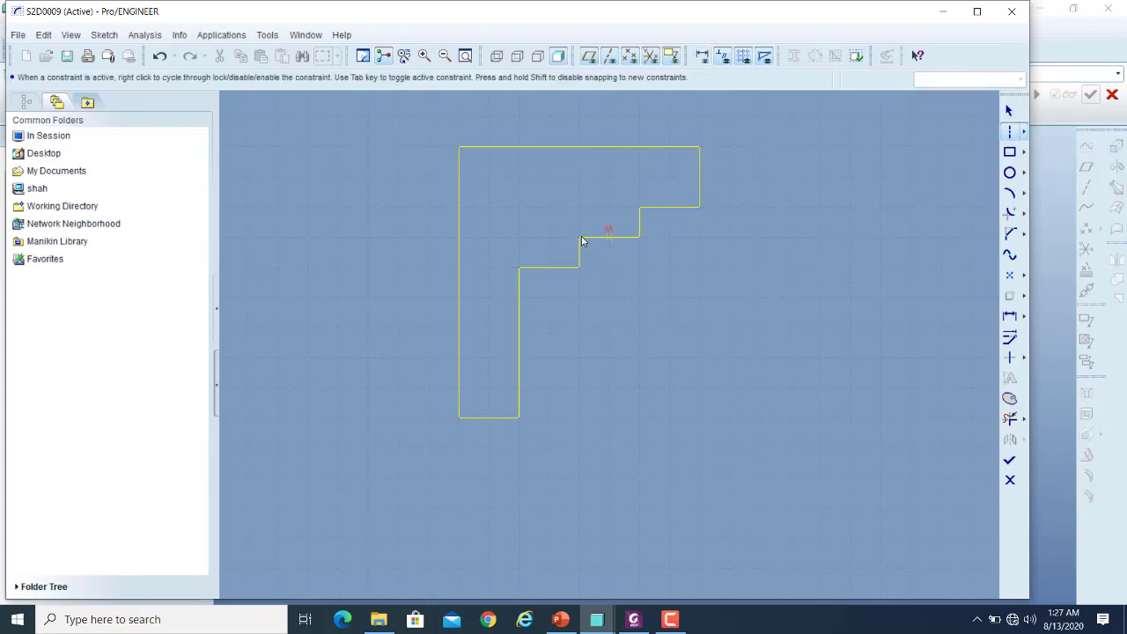
{"action": "left_click", "coordinate": [464, 207]}
{"action": "left_click", "coordinate": [456, 429]}
- Finish the hole profile sketch and preview the hole cut into the block
{"action": "left_click", "coordinate": [1008, 462]}
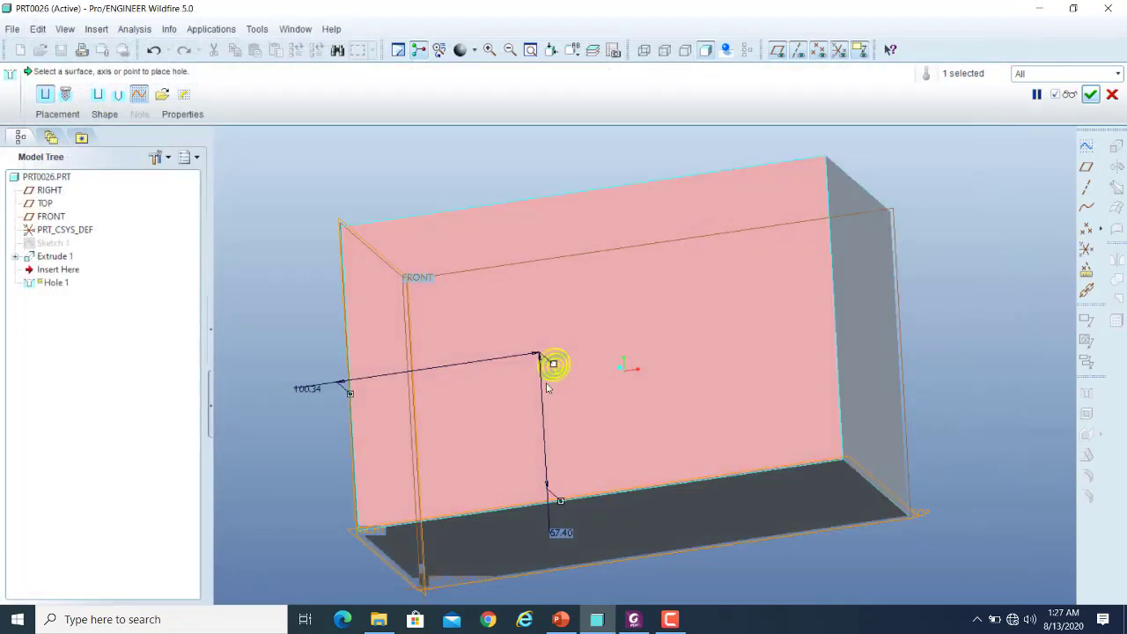
{"action": "scroll", "coordinate": [547, 387], "scroll_direction": "up", "scroll_amount": 5}
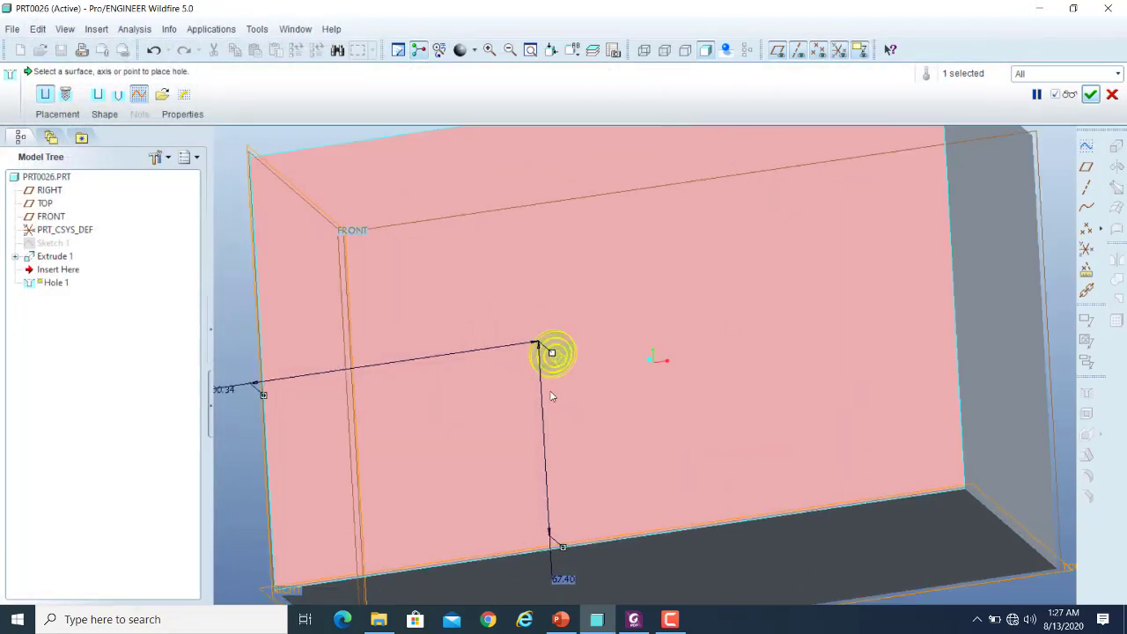
{"action": "left_click", "coordinate": [1069, 94]}
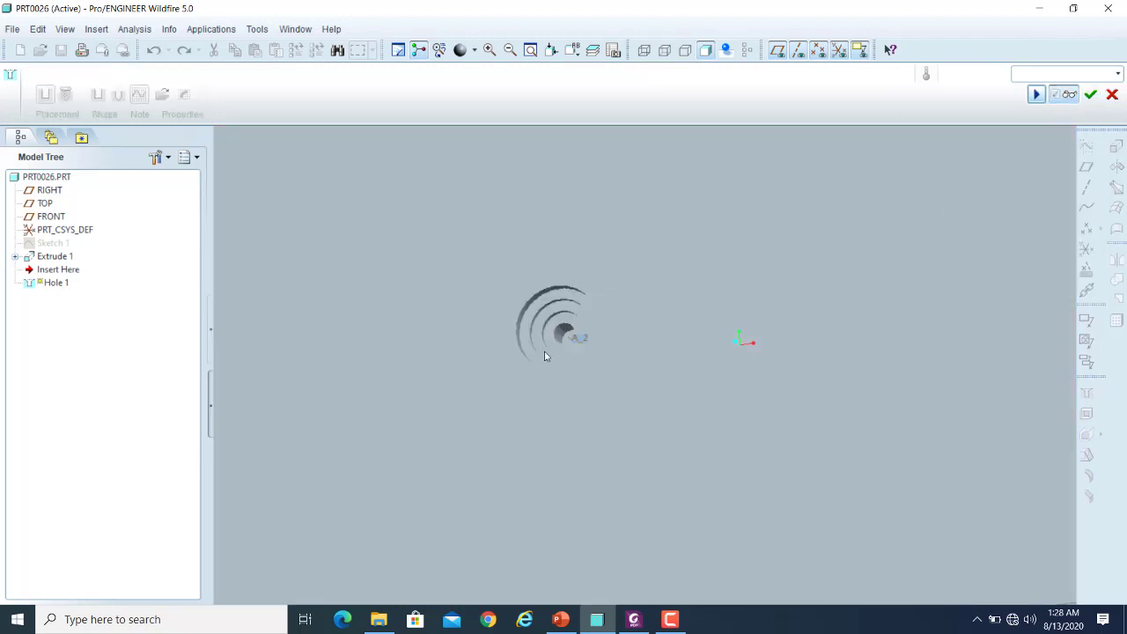
{"action": "scroll", "coordinate": [544, 354], "scroll_direction": "up", "scroll_amount": 5}
{"action": "middle_click_drag", "start_coordinate": [571, 314], "coordinate": [470, 432]}
- Inspect the previewed hole from several angles, then resume editing it in the default view
{"action": "scroll", "coordinate": [470, 432], "scroll_direction": "down", "scroll_amount": 3}
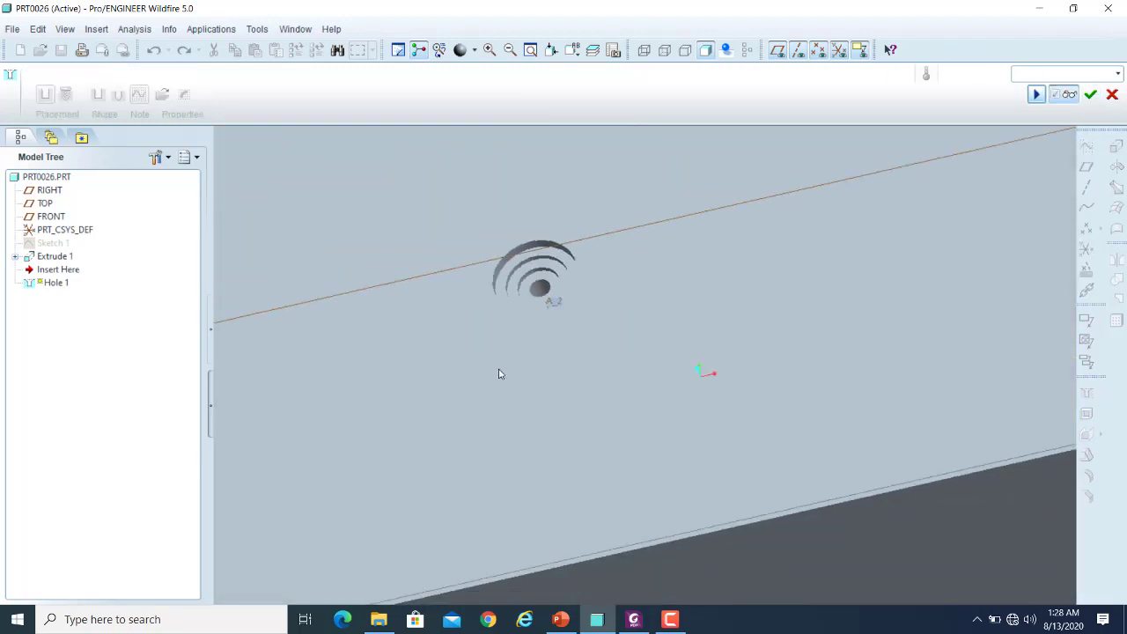
{"action": "scroll", "coordinate": [573, 271], "scroll_direction": "up", "scroll_amount": 3}
{"action": "scroll", "coordinate": [498, 289], "scroll_direction": "up", "scroll_amount": 2}
{"action": "scroll", "coordinate": [498, 289], "scroll_direction": "up", "scroll_amount": 1}
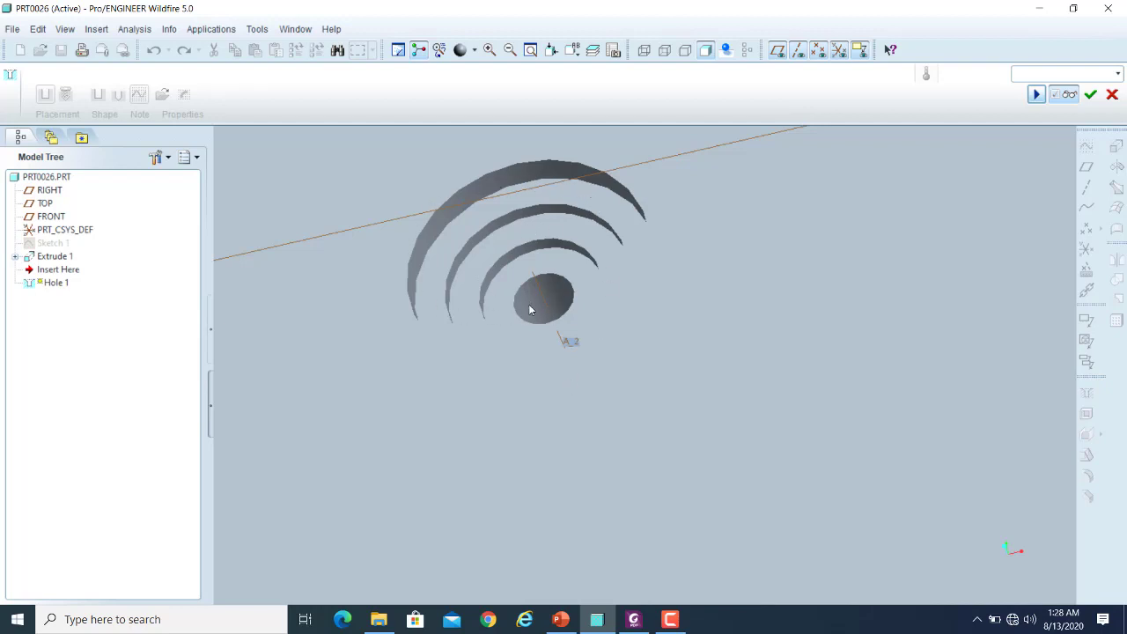
{"action": "scroll", "coordinate": [528, 308], "scroll_direction": "down", "scroll_amount": 1}
{"action": "scroll", "coordinate": [528, 309], "scroll_direction": "down", "scroll_amount": 5}
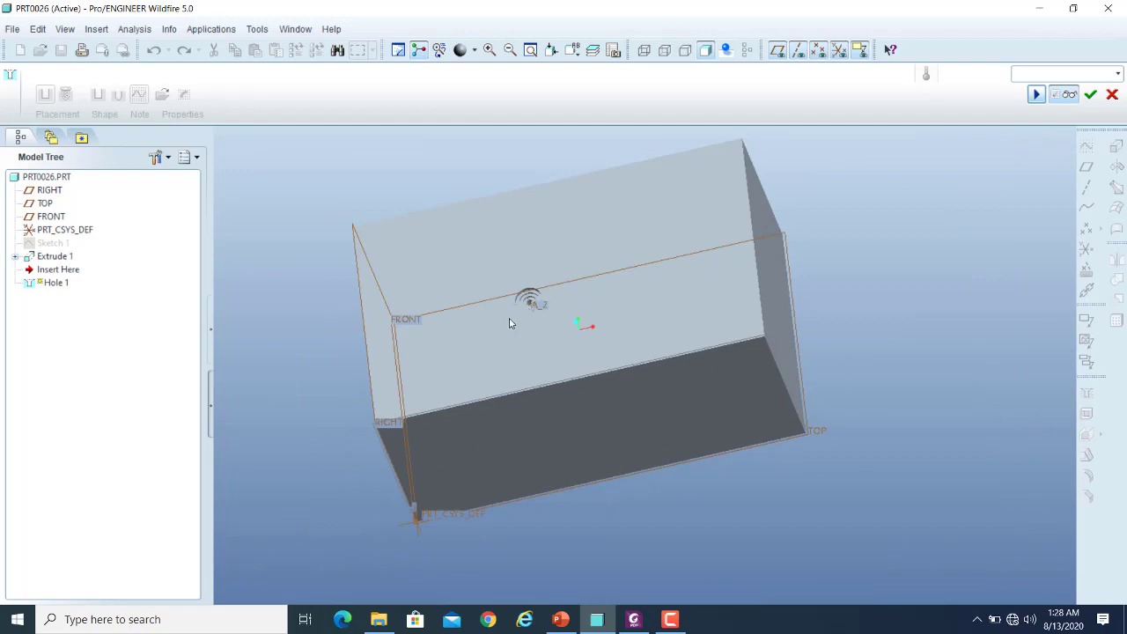
{"action": "scroll", "coordinate": [521, 309], "scroll_direction": "down", "scroll_amount": 8}
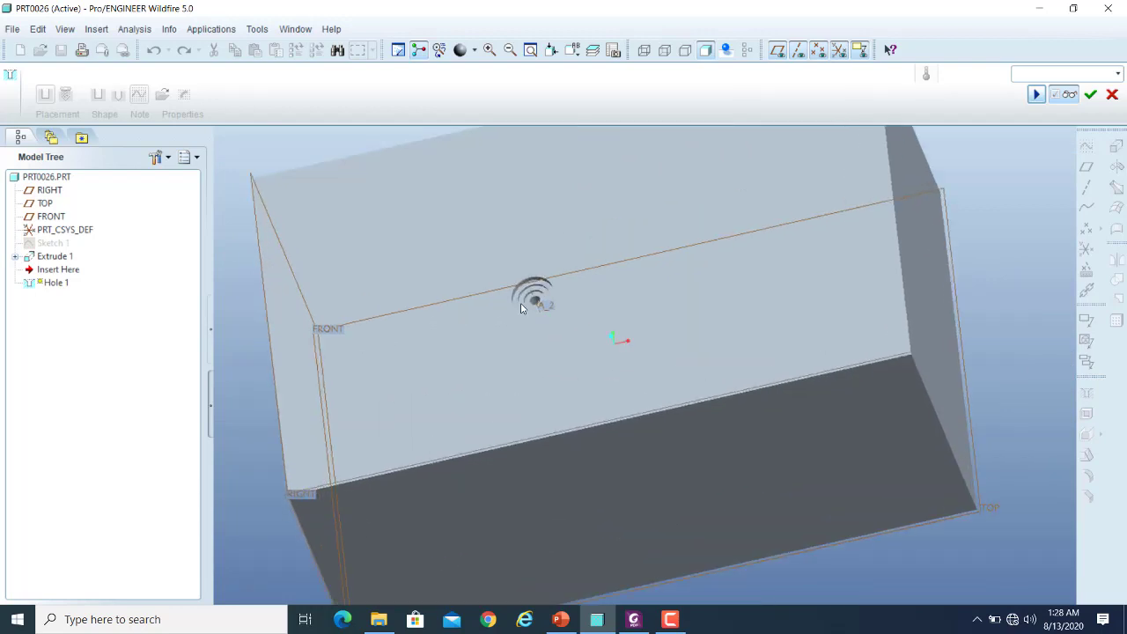
{"action": "scroll", "coordinate": [559, 307], "scroll_direction": "up", "scroll_amount": 8}
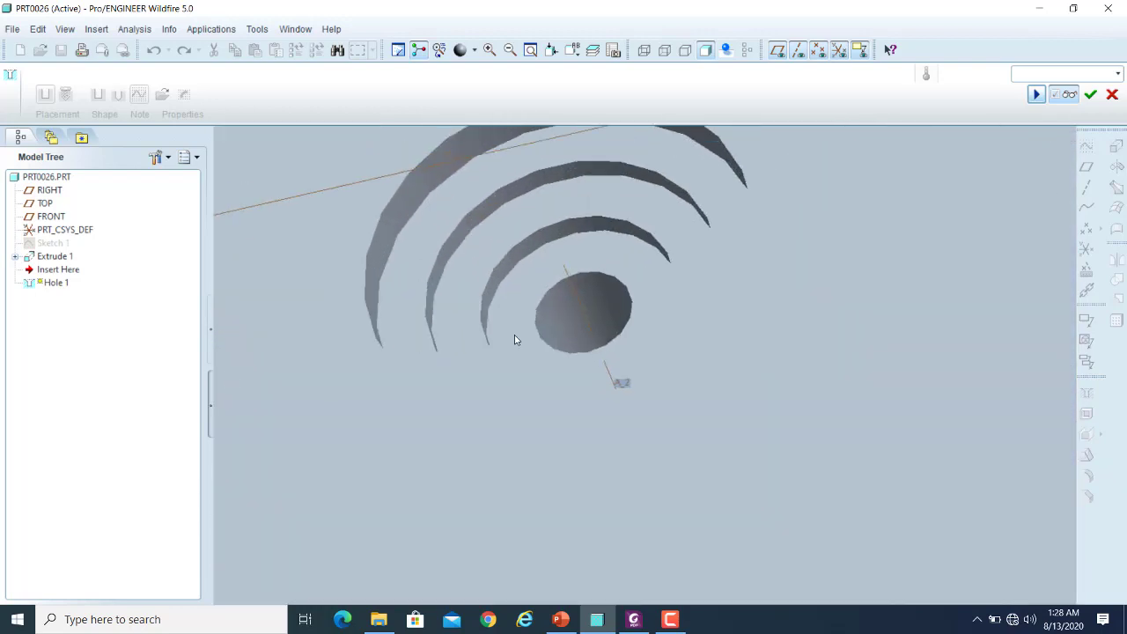
{"action": "middle_click_drag", "start_coordinate": [520, 327], "coordinate": [789, 266]}
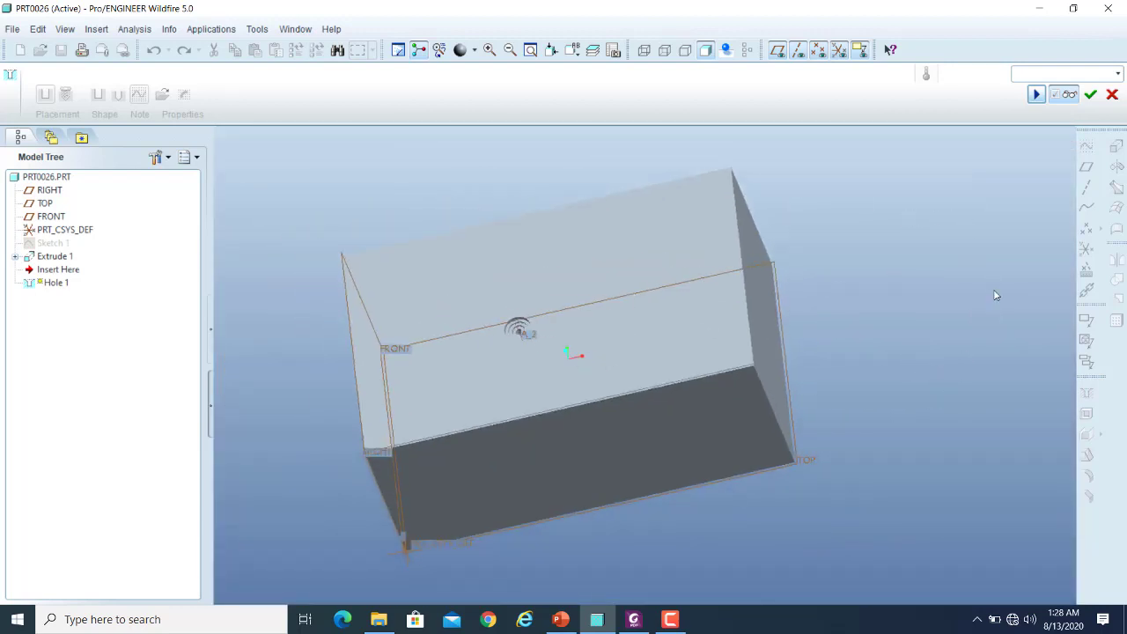
{"action": "left_click", "coordinate": [1072, 96]}
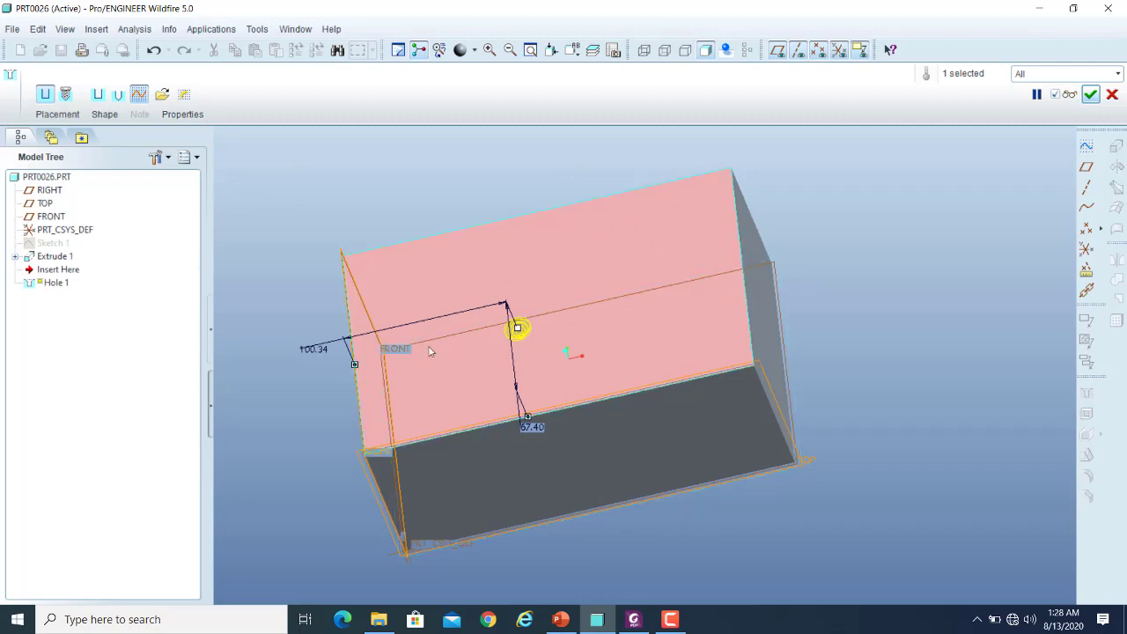
{"action": "scroll", "coordinate": [518, 326], "scroll_direction": "up", "scroll_amount": 5}
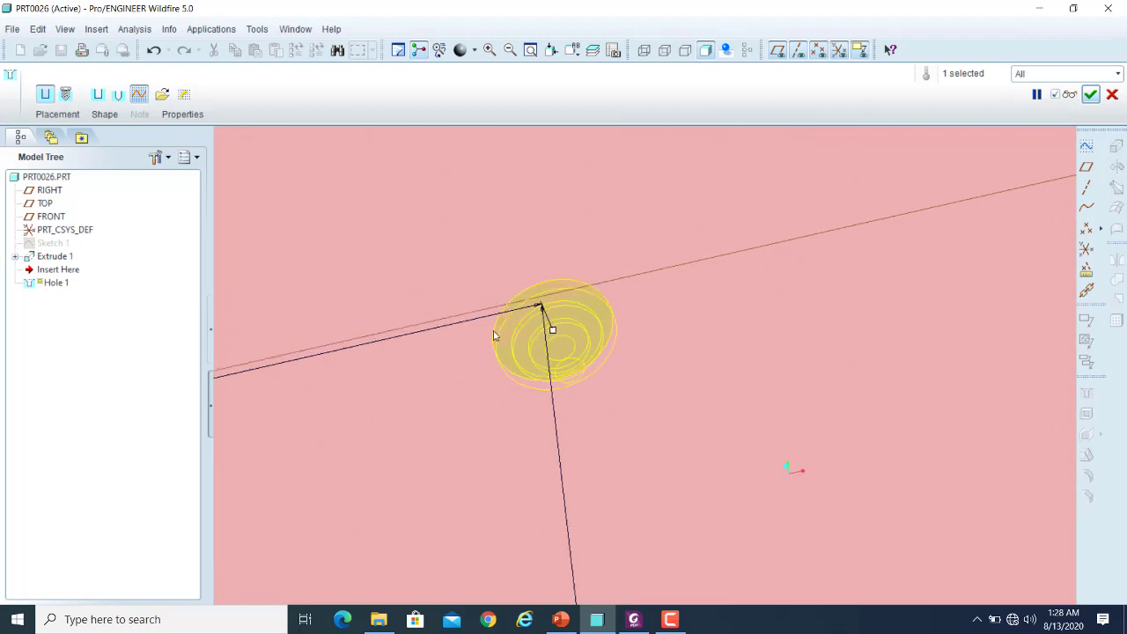
{"action": "key", "text": "ctrl+d"}
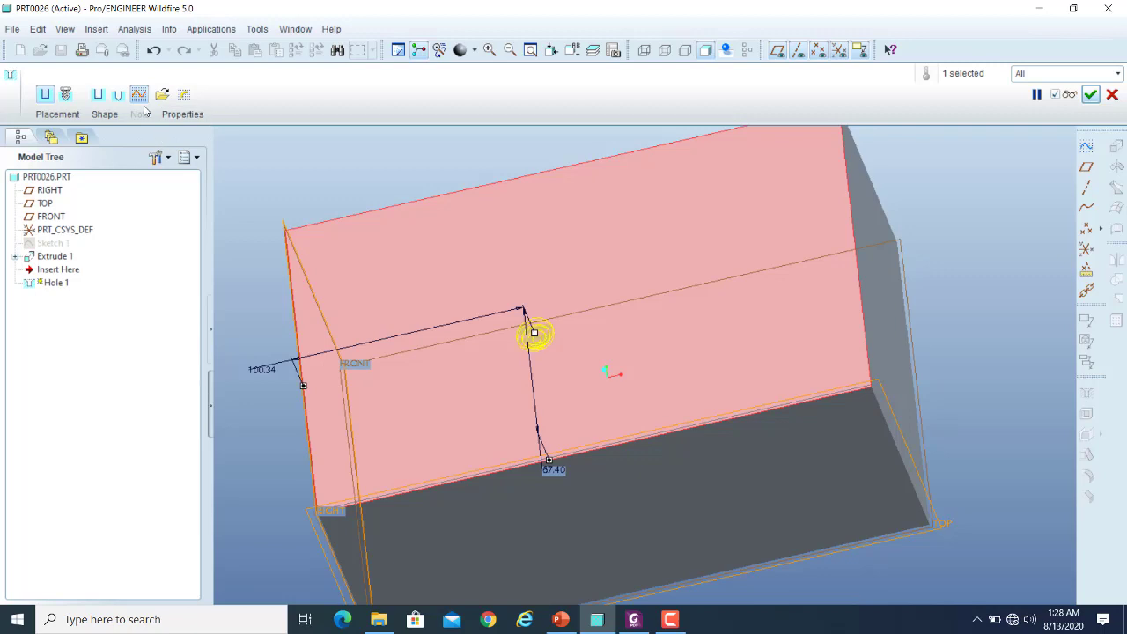
{"action": "left_click", "coordinate": [184, 95]}
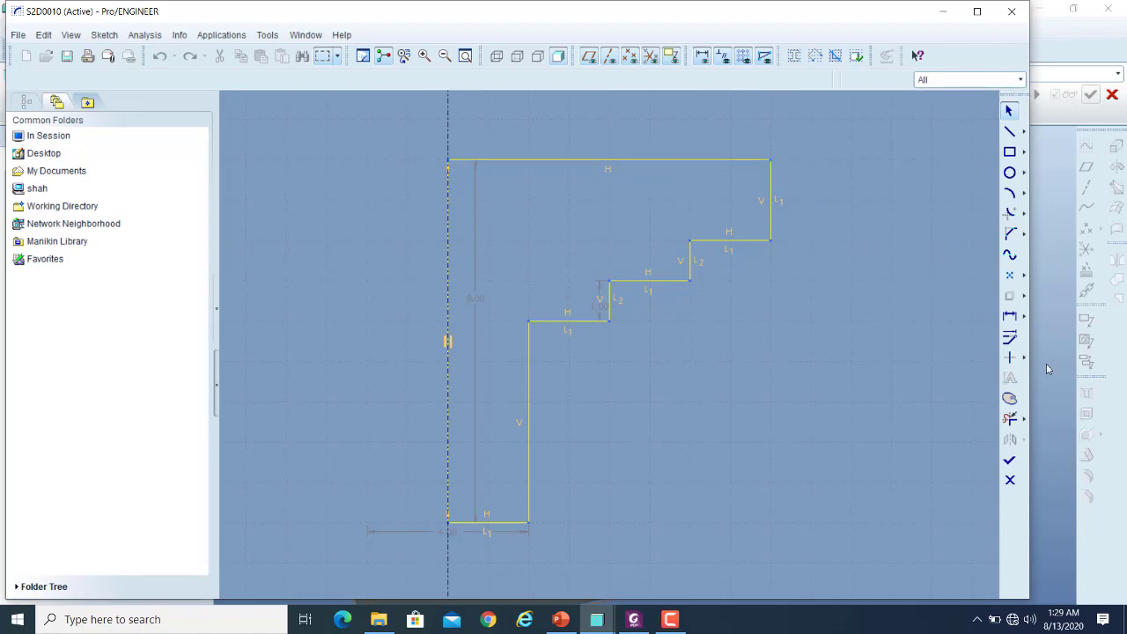
{"action": "left_click", "coordinate": [1011, 481]}
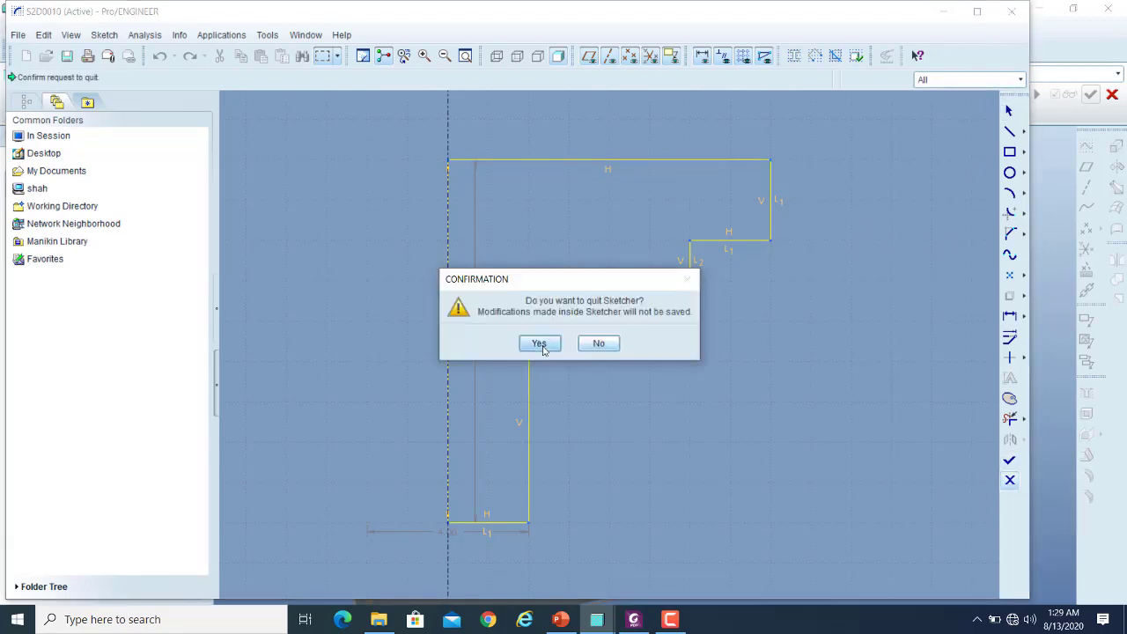
{"action": "left_click", "coordinate": [539, 344]}
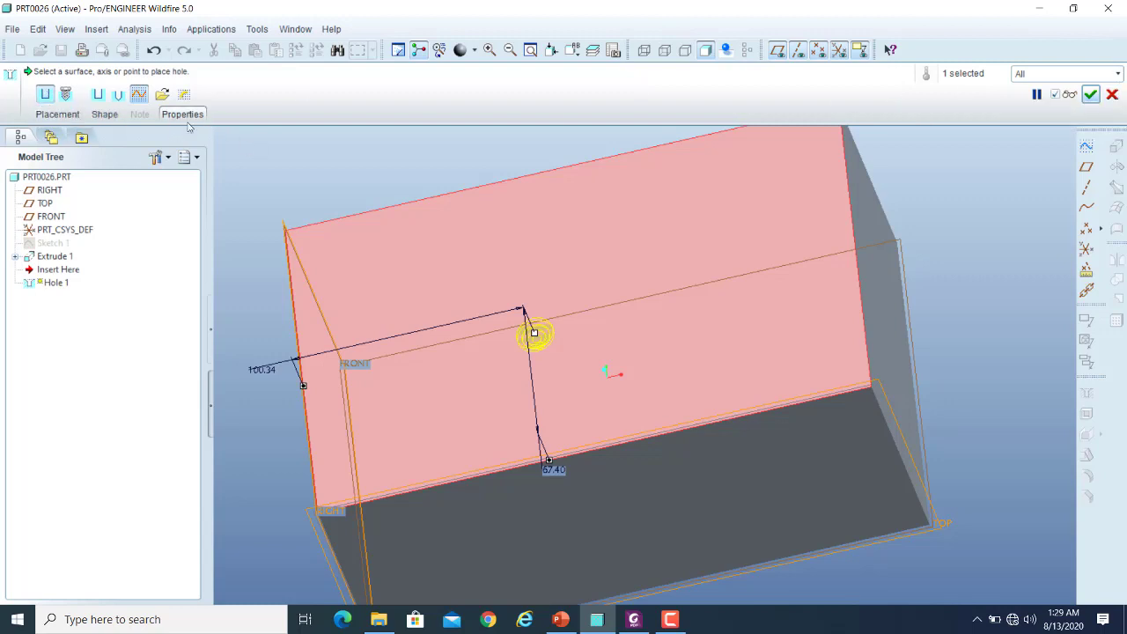
- Cancel the pending hole edit and reopen Hole 1's definition
{"action": "left_click", "coordinate": [1111, 95]}
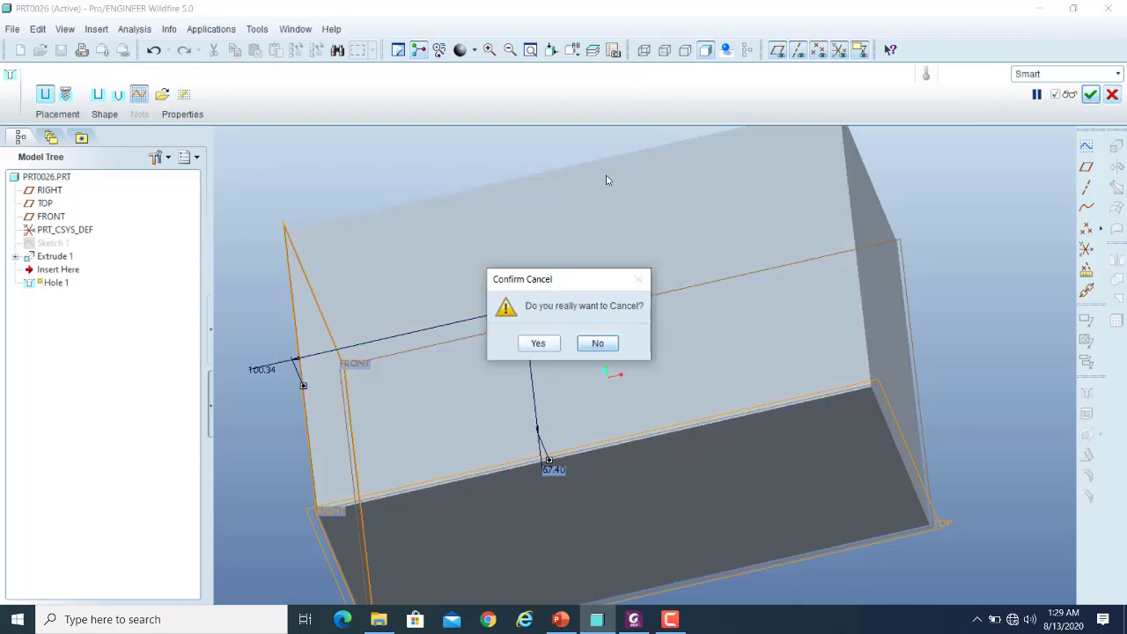
{"action": "left_click", "coordinate": [540, 344]}
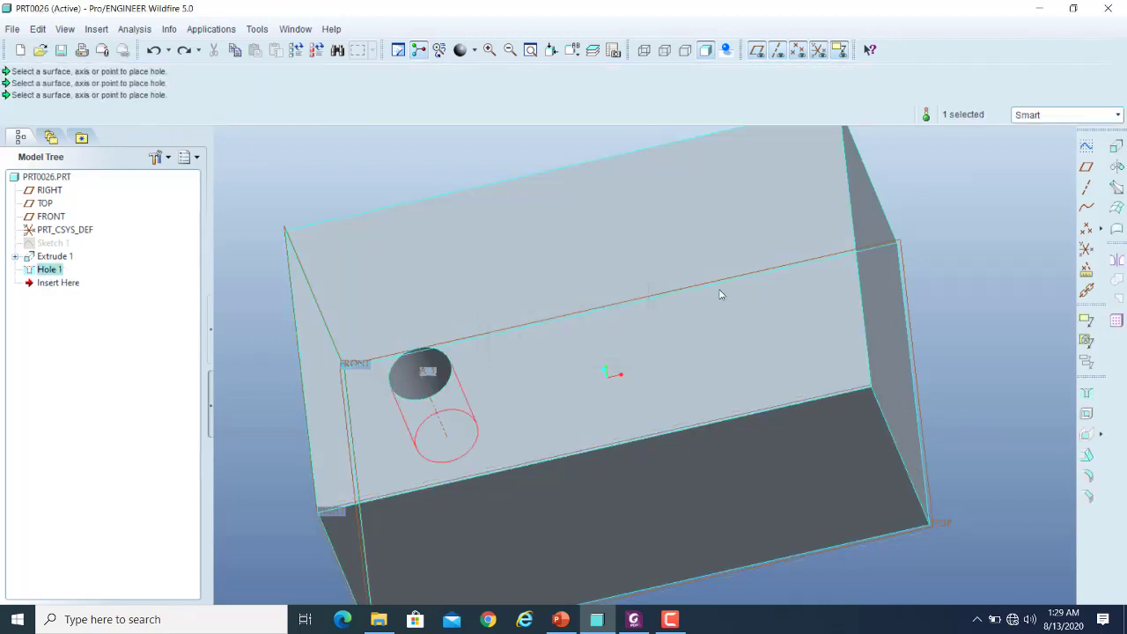
{"action": "scroll", "coordinate": [493, 256], "scroll_direction": "down", "scroll_amount": 3}
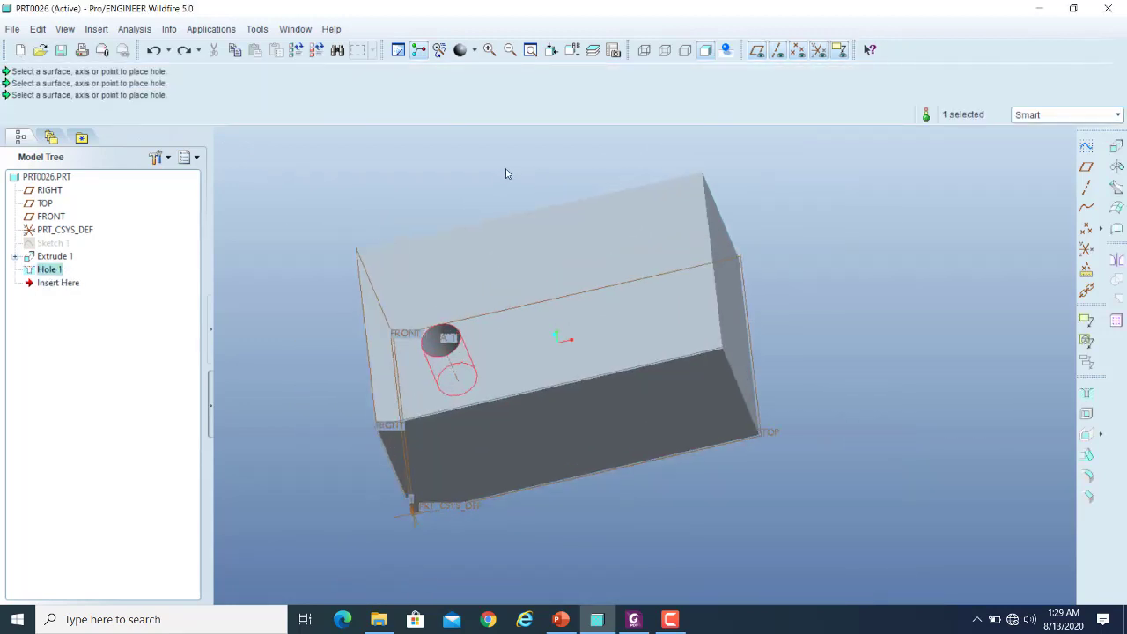
{"action": "scroll", "coordinate": [475, 180], "scroll_direction": "up", "scroll_amount": 1}
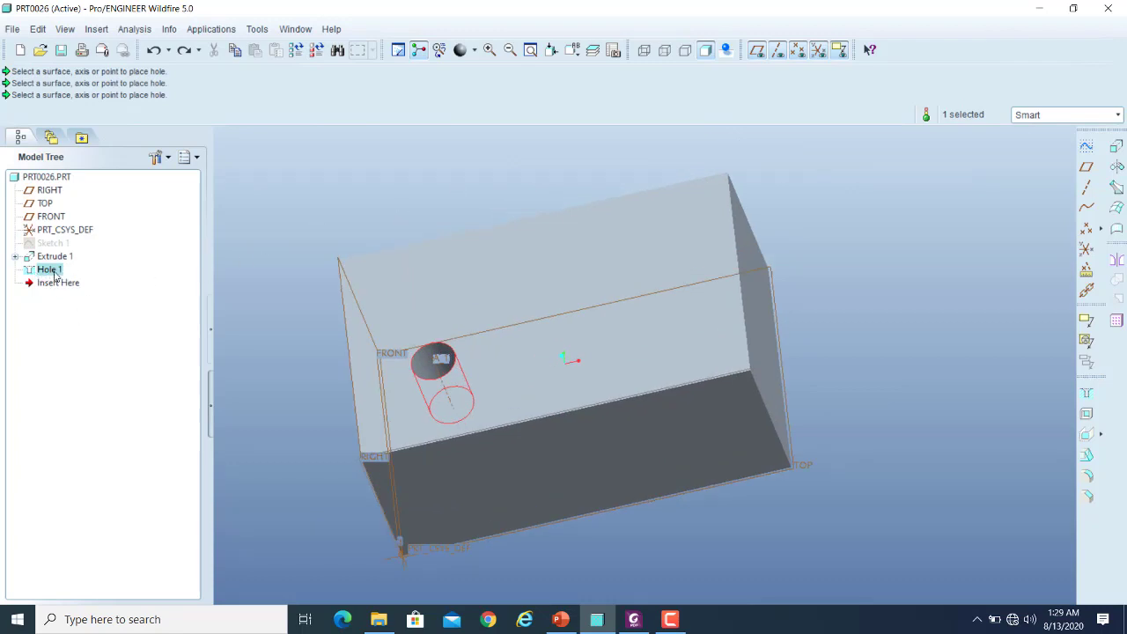
{"action": "right_click", "coordinate": [54, 273]}
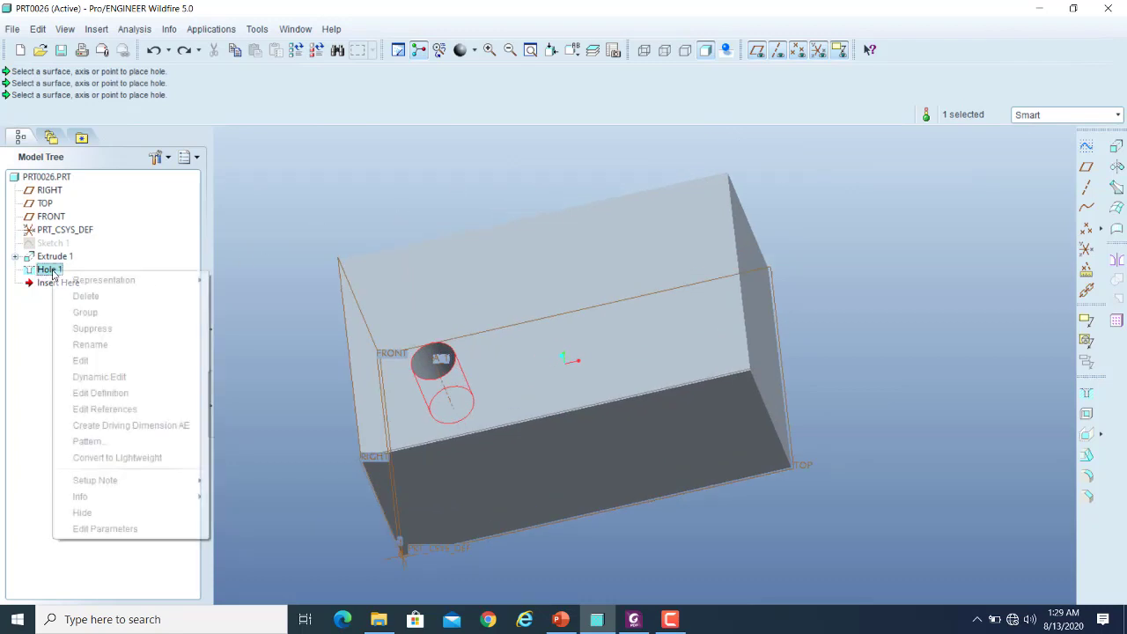
{"action": "left_click", "coordinate": [104, 393]}
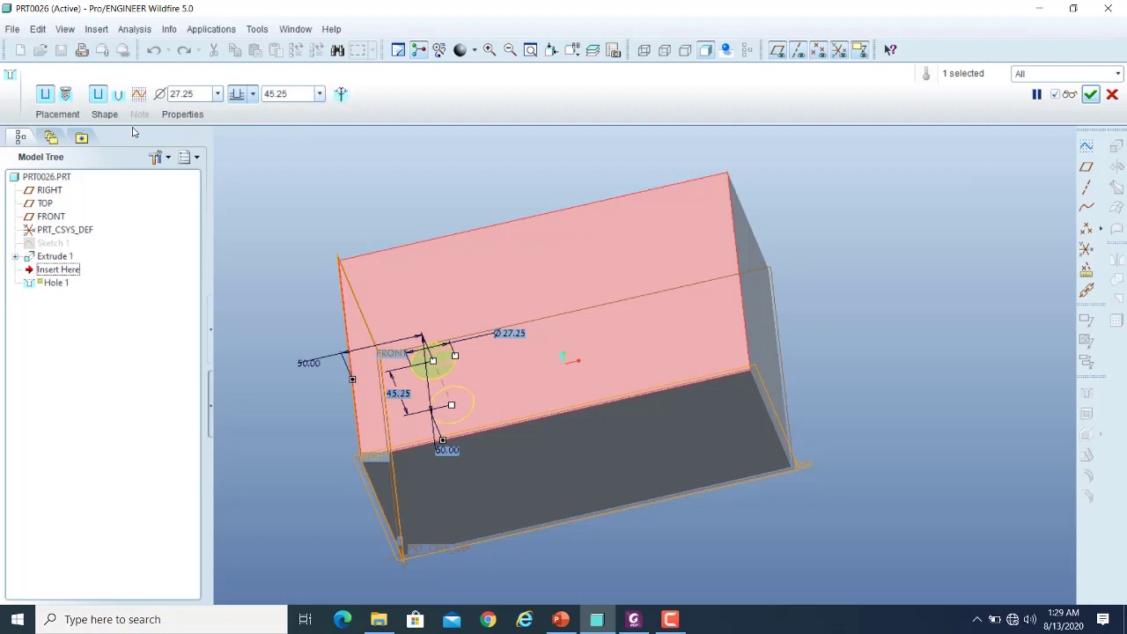
- Review Hole 1's 50/60 placement offsets, shape, and 45.25 blind depth options
{"action": "left_click", "coordinate": [62, 117]}
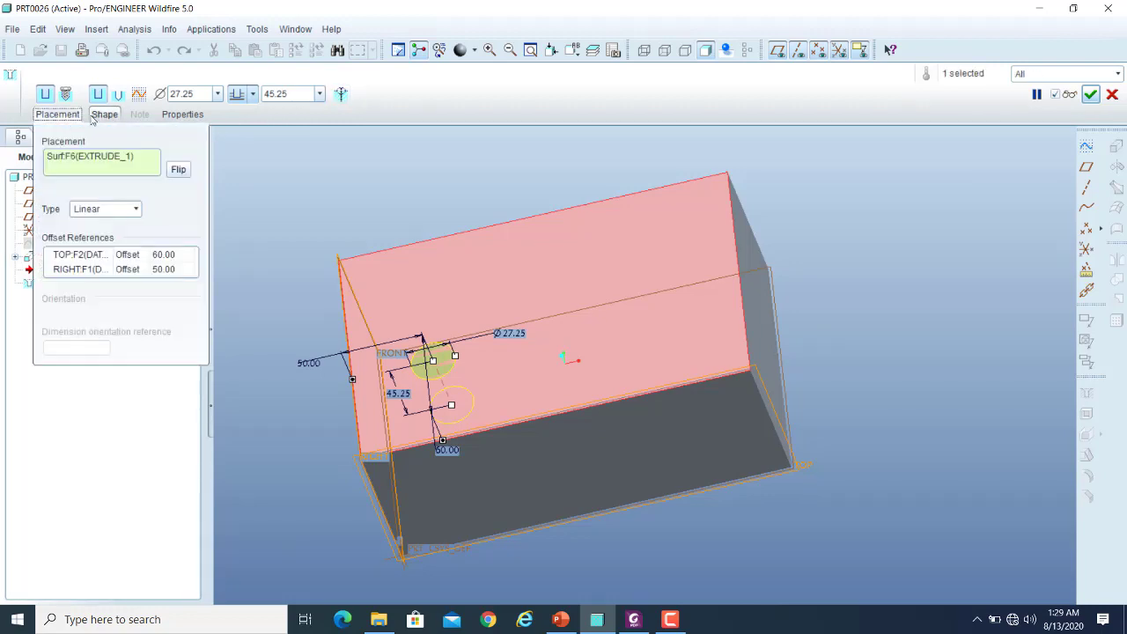
{"action": "left_click", "coordinate": [102, 115]}
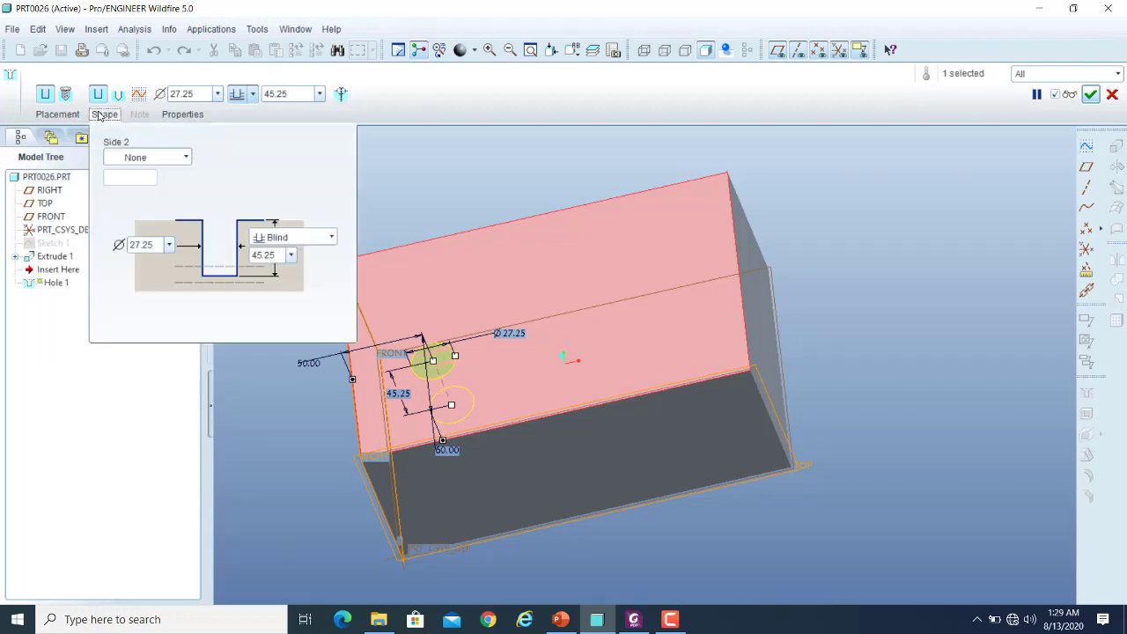
{"action": "left_click", "coordinate": [252, 94]}
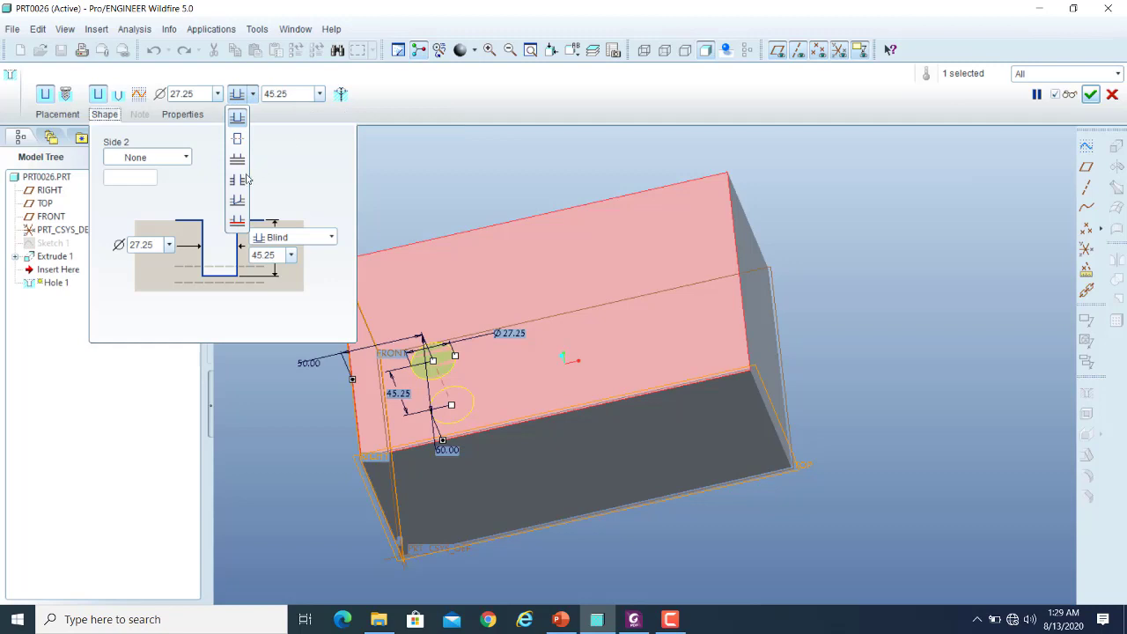
{"action": "left_click", "coordinate": [115, 124]}
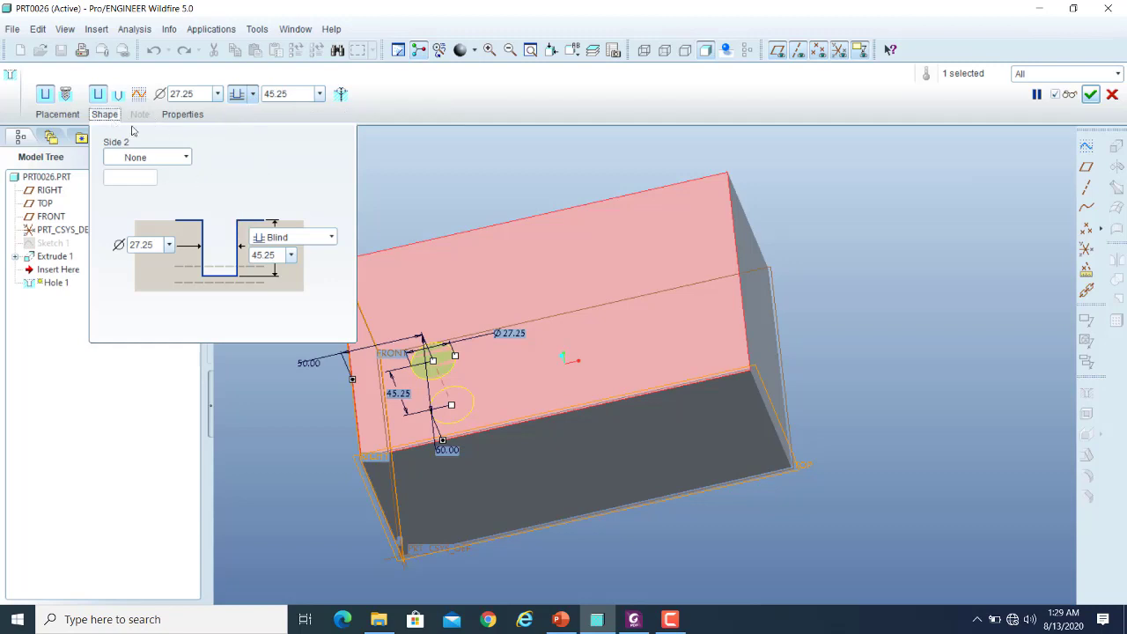
{"action": "left_click", "coordinate": [112, 115]}
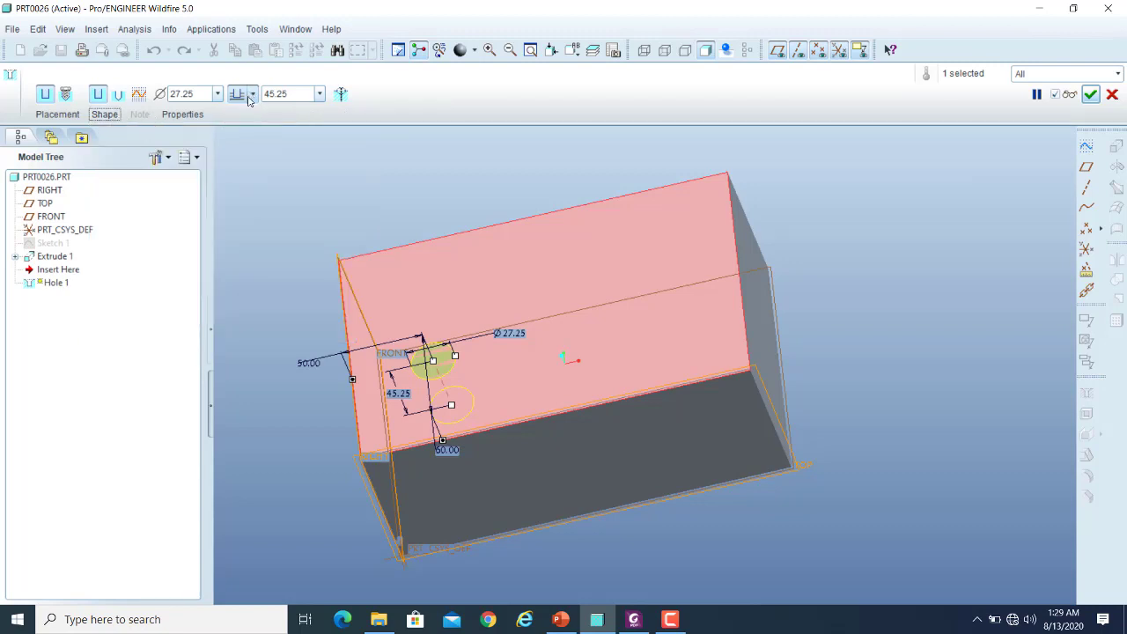
{"action": "left_click", "coordinate": [253, 94]}
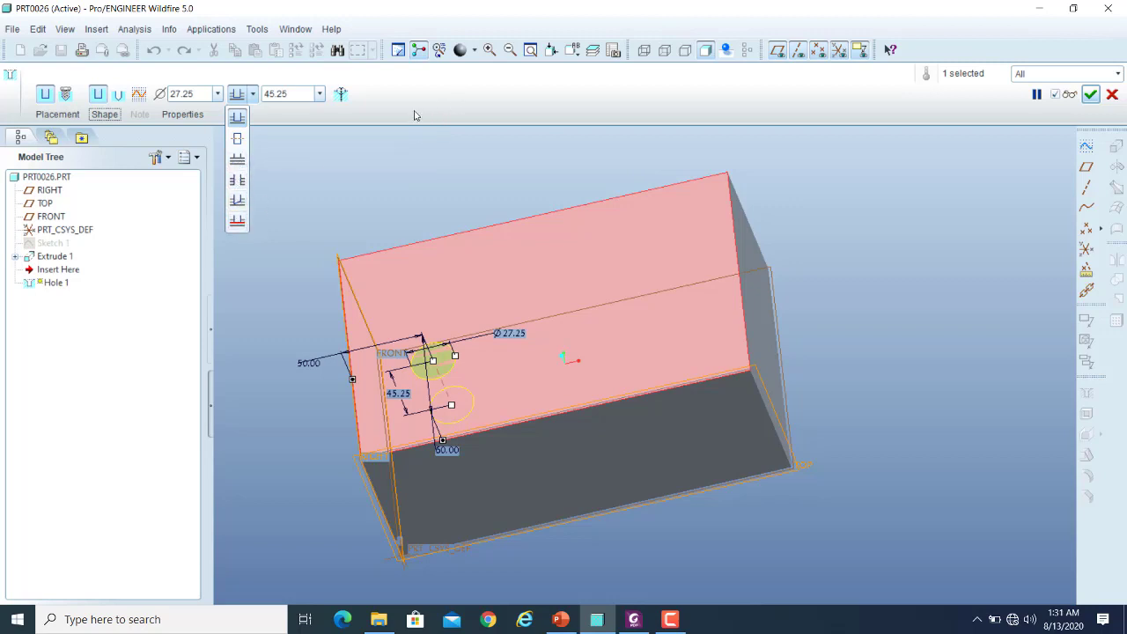
- Accept the redefined Hole 1 and rotate to a near-front view
{"action": "left_click", "coordinate": [520, 112]}
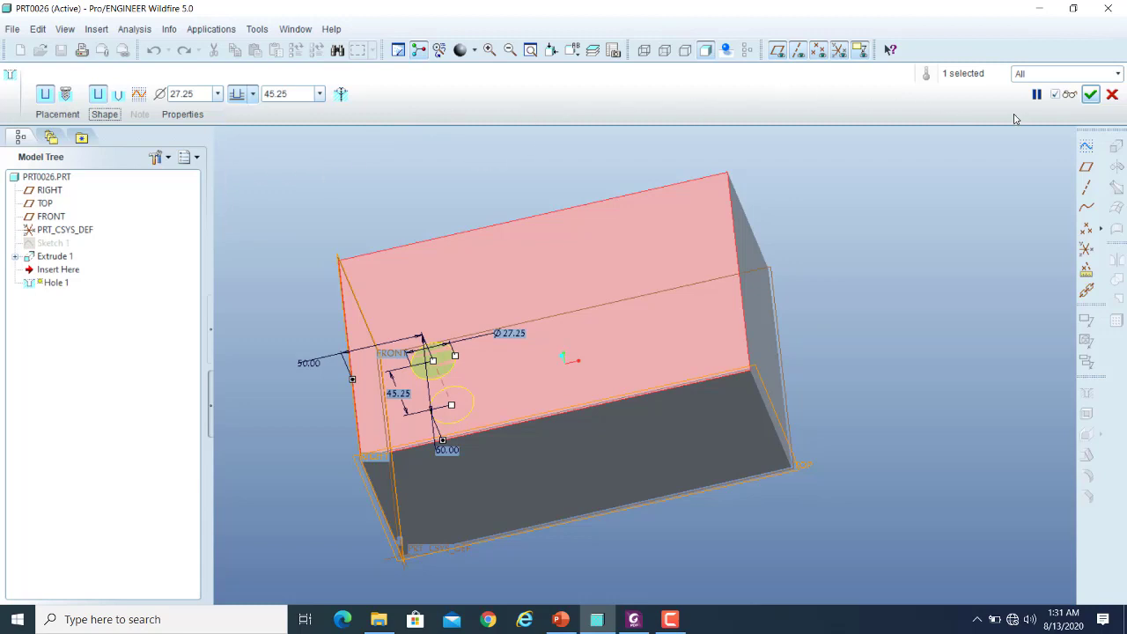
{"action": "left_click", "coordinate": [1090, 94]}
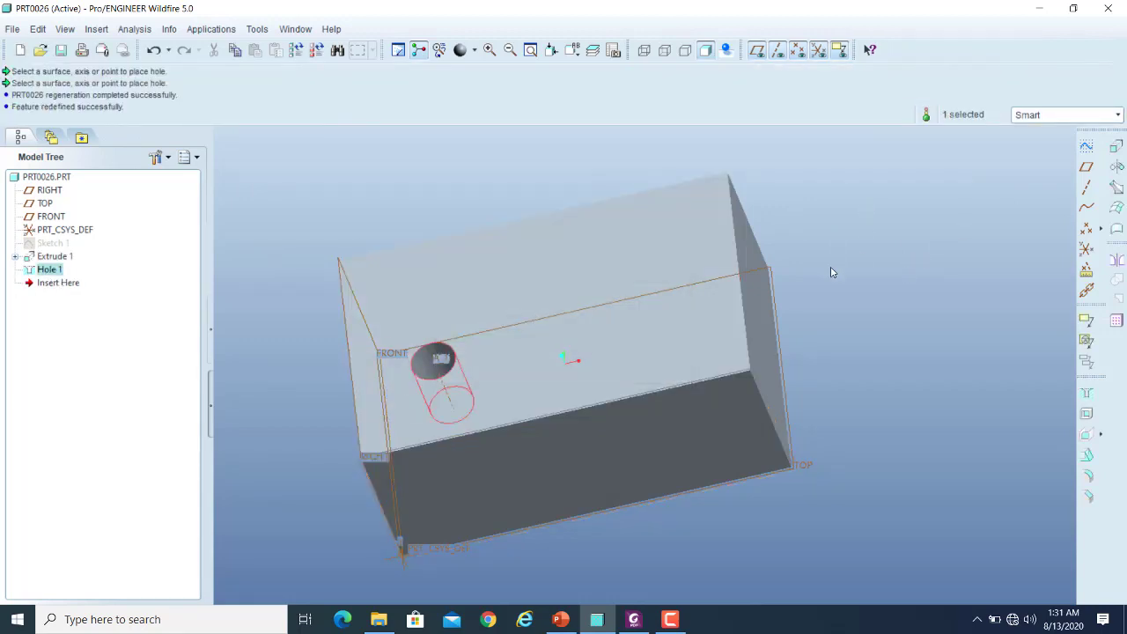
{"action": "middle_click_drag", "start_coordinate": [830, 272], "coordinate": [822, 299]}
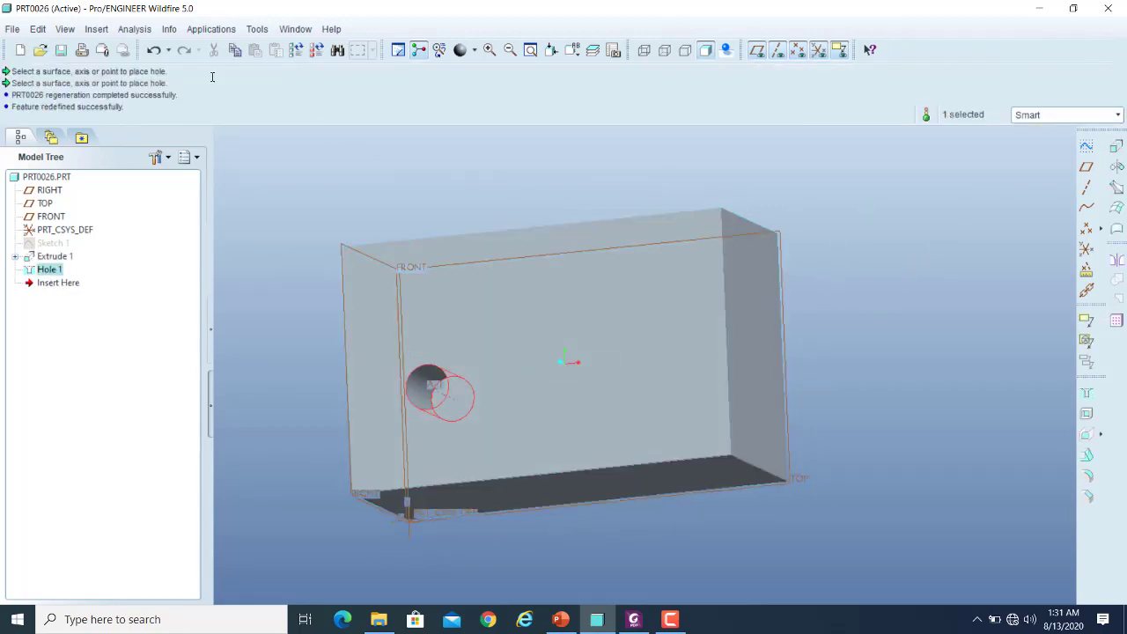
- Undo Hole 1, Extrude 1 and Sketch 1, restore Standard Orientation, and begin a new sketch
{"action": "left_click", "coordinate": [155, 51]}
{"action": "left_click", "coordinate": [155, 52]}
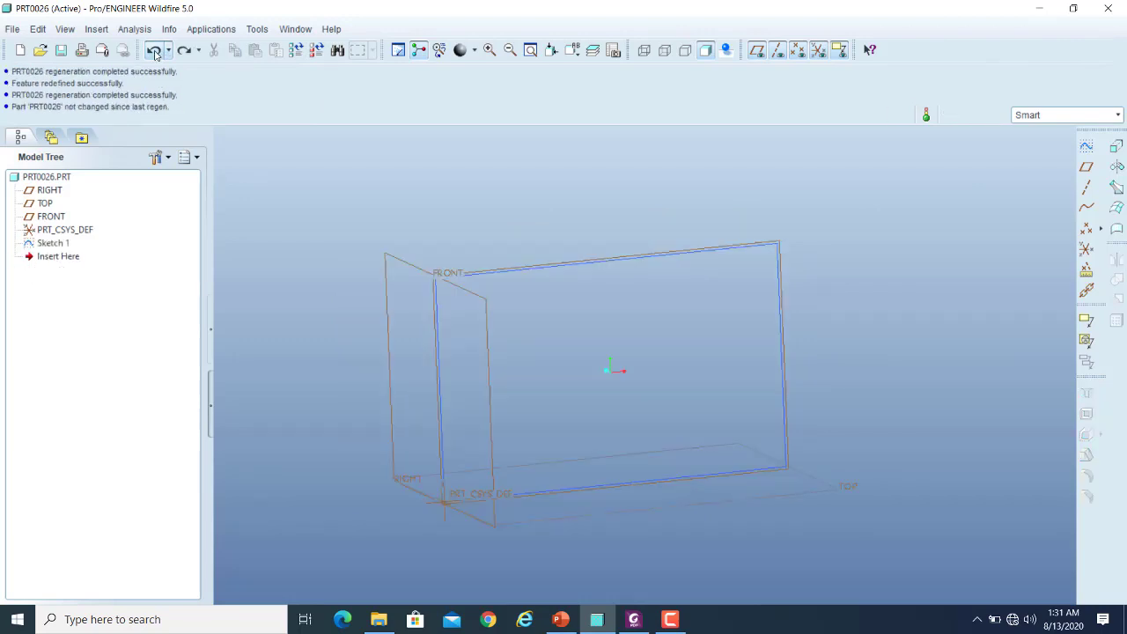
{"action": "left_click", "coordinate": [155, 51]}
{"action": "key", "text": "ctrl+d"}
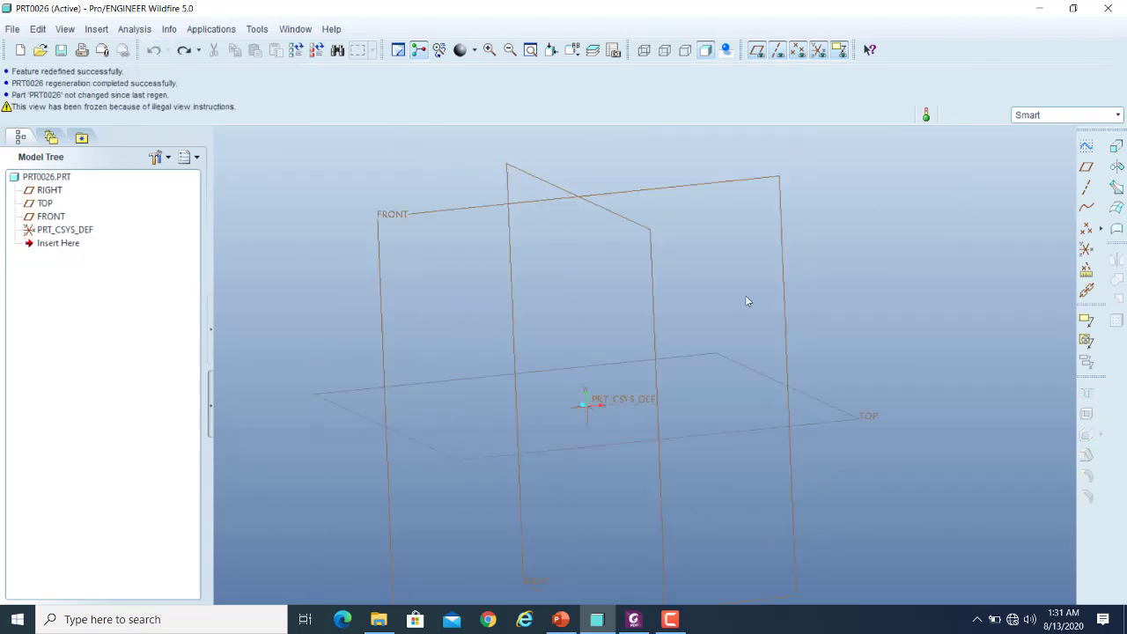
{"action": "left_click", "coordinate": [578, 54]}
{"action": "left_click", "coordinate": [600, 79]}
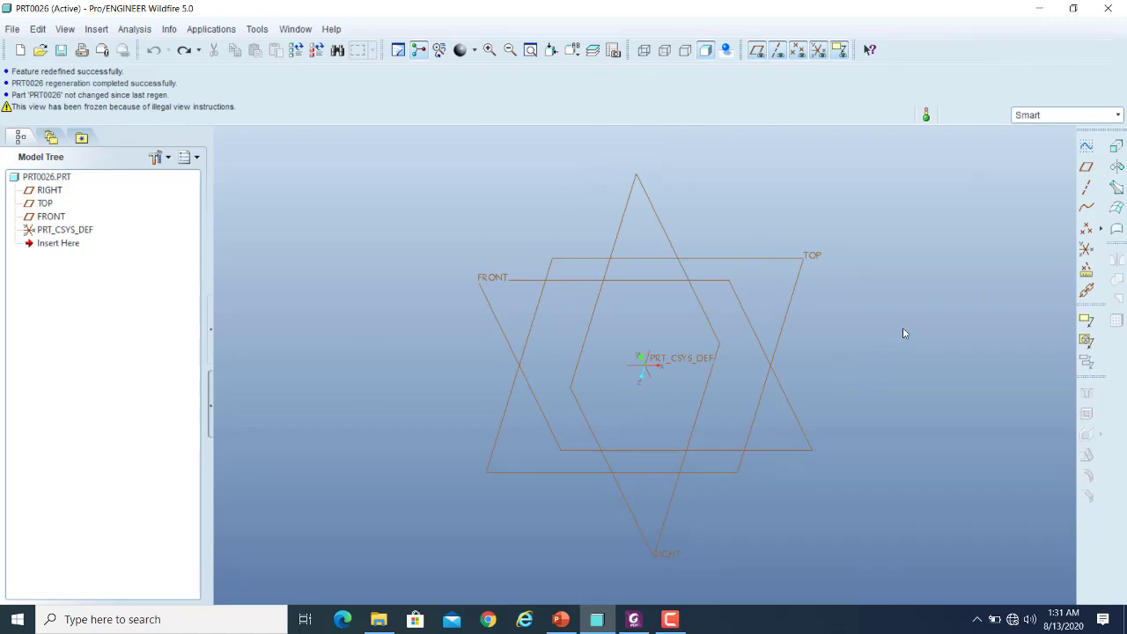
{"action": "left_click", "coordinate": [1086, 147]}
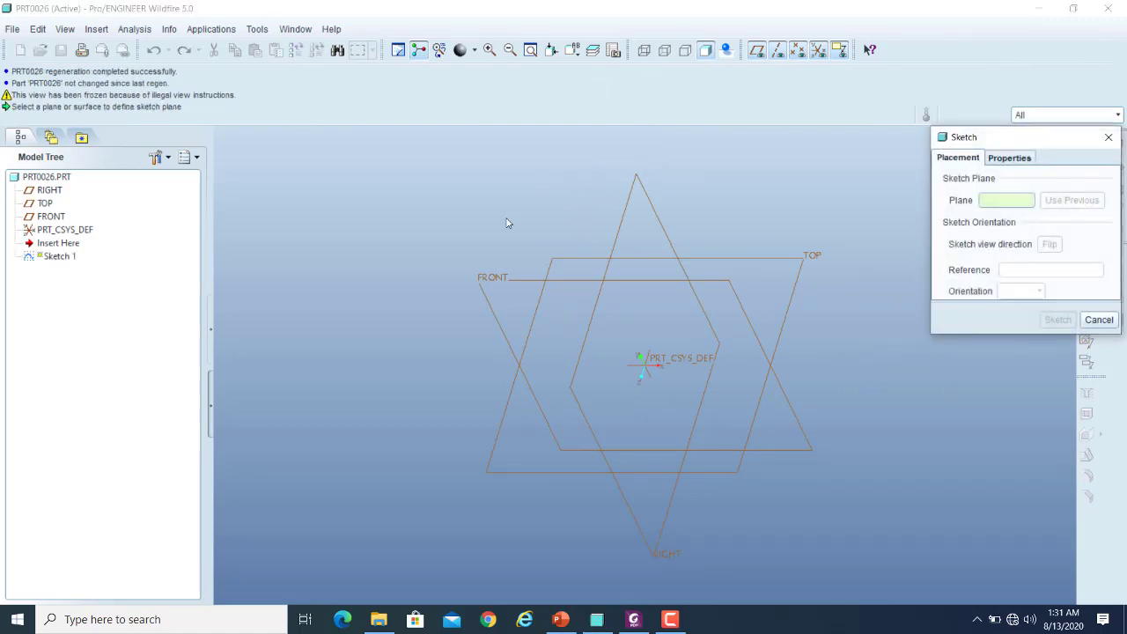
- Sketch on the FRONT plane and draw the outer rectangle from the origin
{"action": "left_click", "coordinate": [482, 282]}
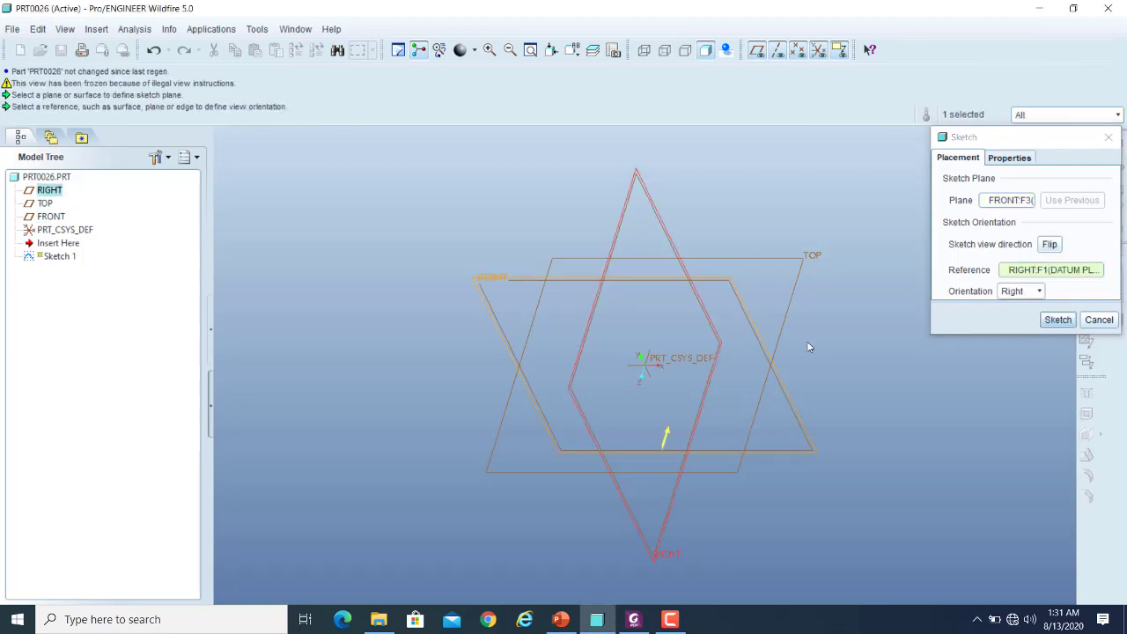
{"action": "left_click", "coordinate": [1058, 320]}
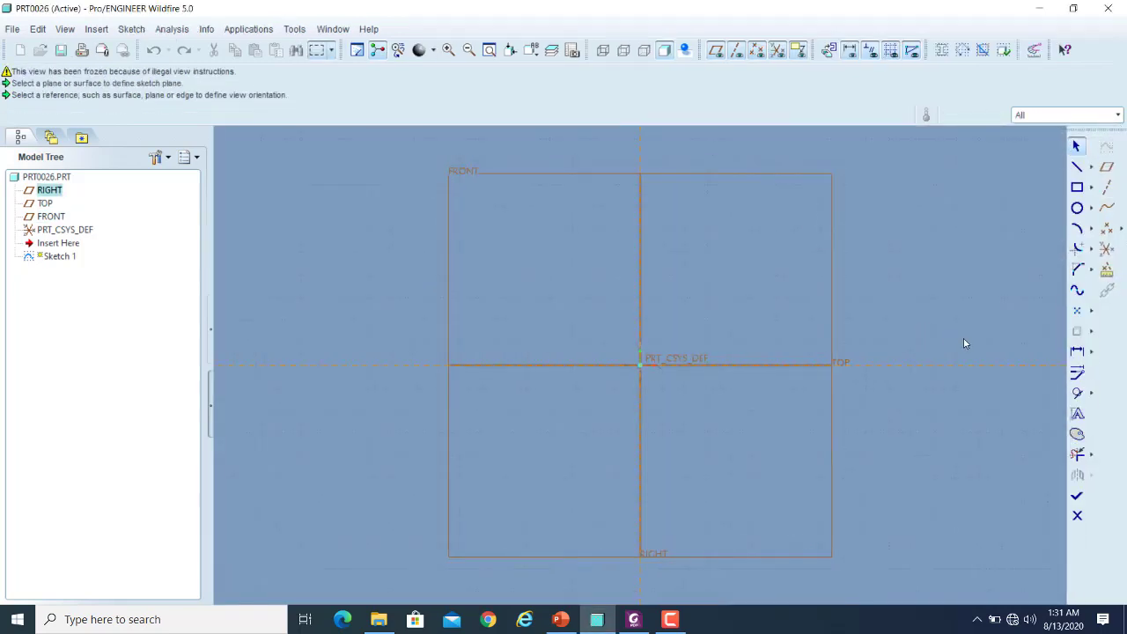
{"action": "left_click", "coordinate": [1076, 188]}
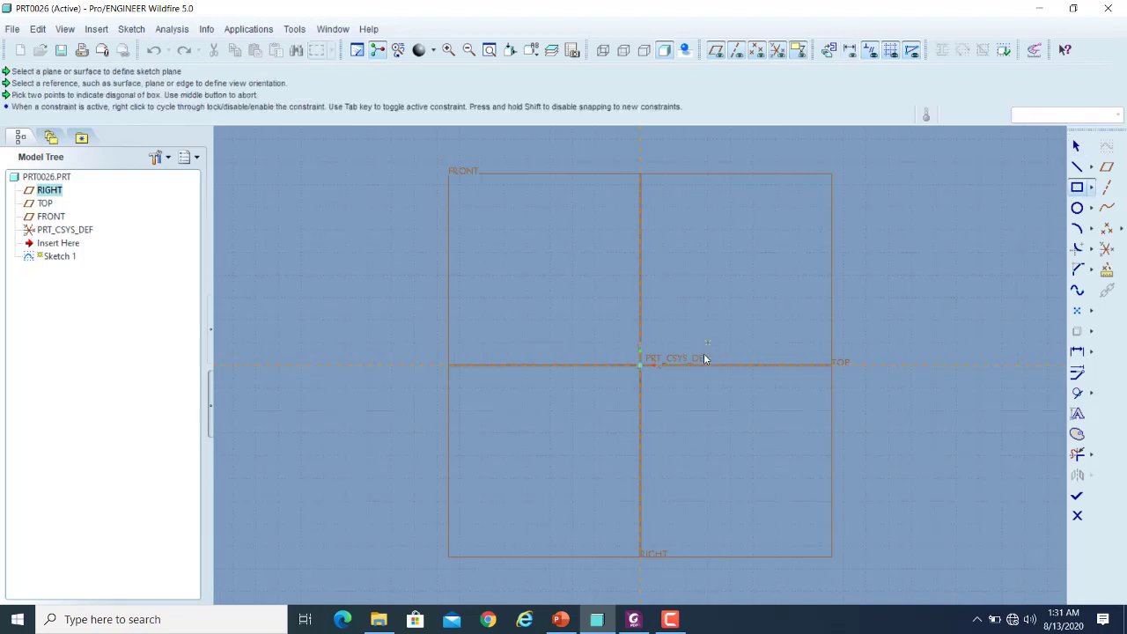
{"action": "left_click", "coordinate": [642, 366]}
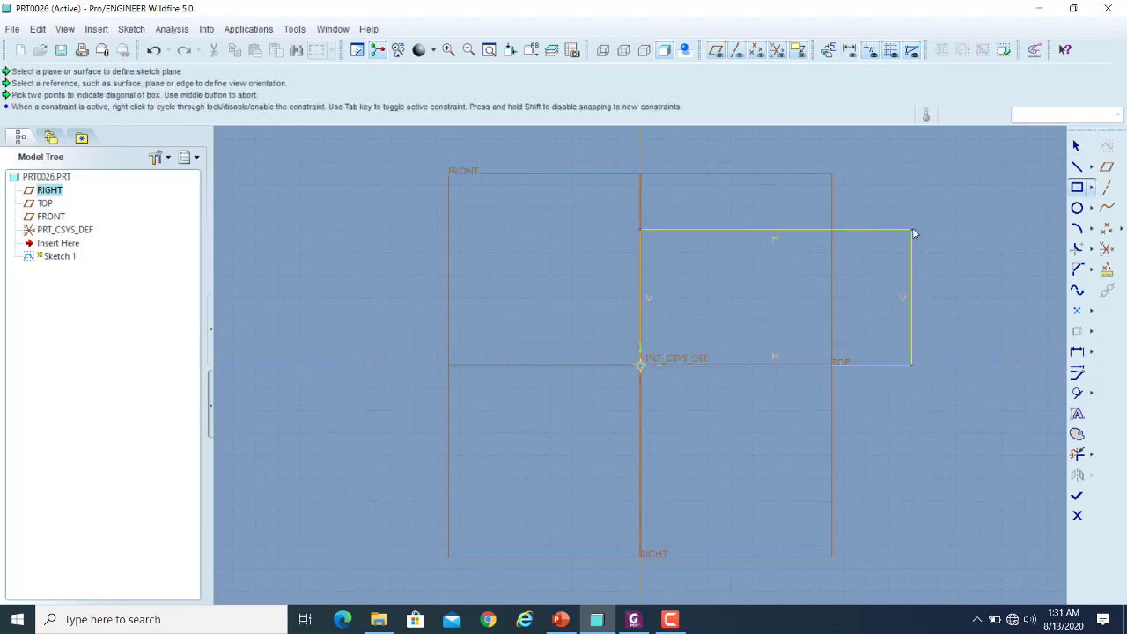
{"action": "left_click", "coordinate": [956, 209]}
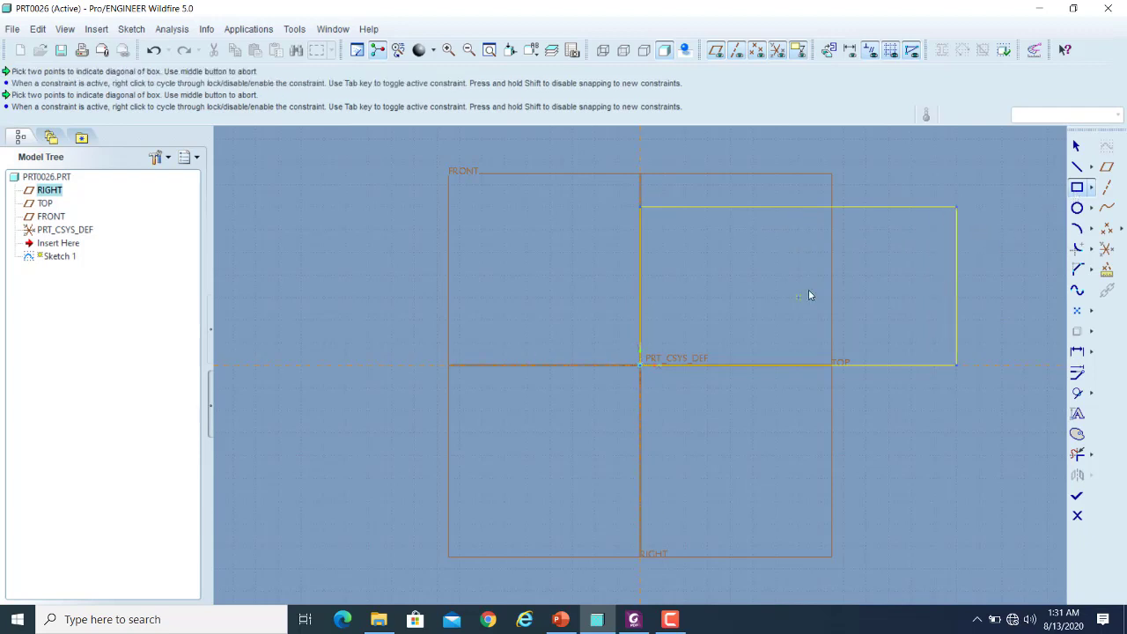
- Draw the slot rectangles inside the outline and complete Sketch 1
{"action": "left_click", "coordinate": [684, 231]}
{"action": "left_click", "coordinate": [740, 340]}
{"action": "left_click", "coordinate": [776, 232]}
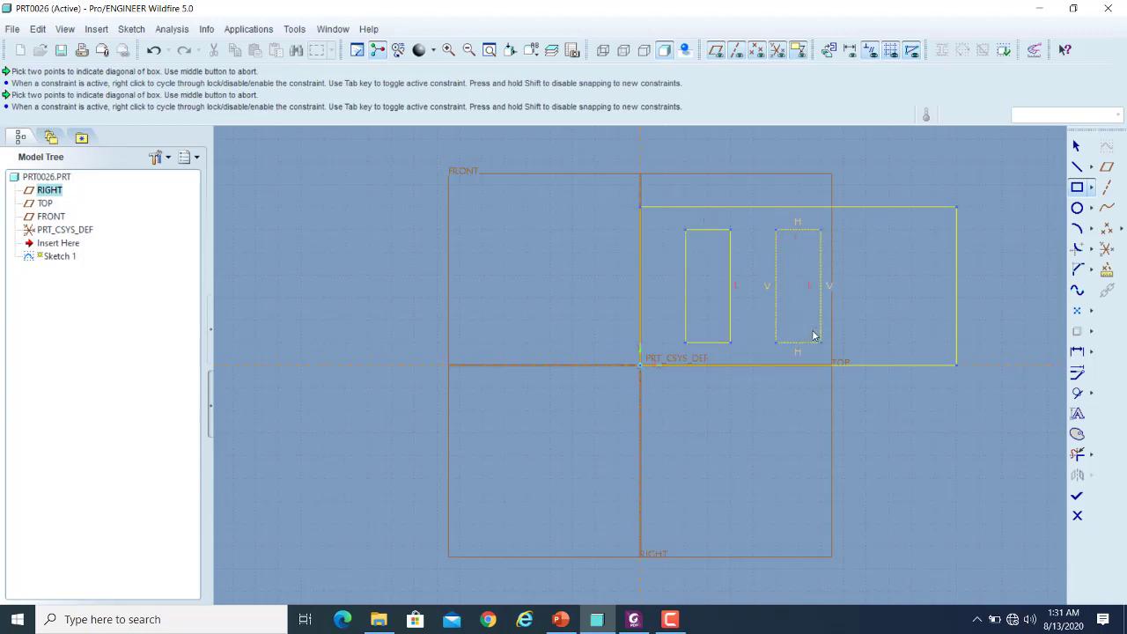
{"action": "left_click", "coordinate": [866, 231]}
{"action": "left_click", "coordinate": [910, 341]}
{"action": "left_click", "coordinate": [1076, 145]}
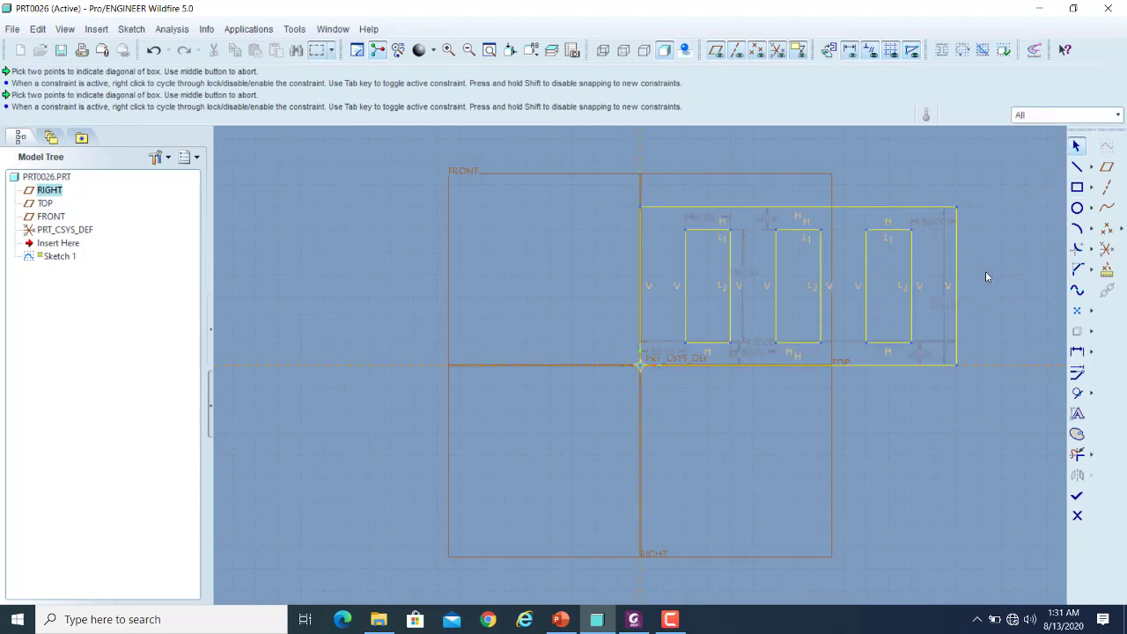
{"action": "left_click", "coordinate": [1075, 496]}
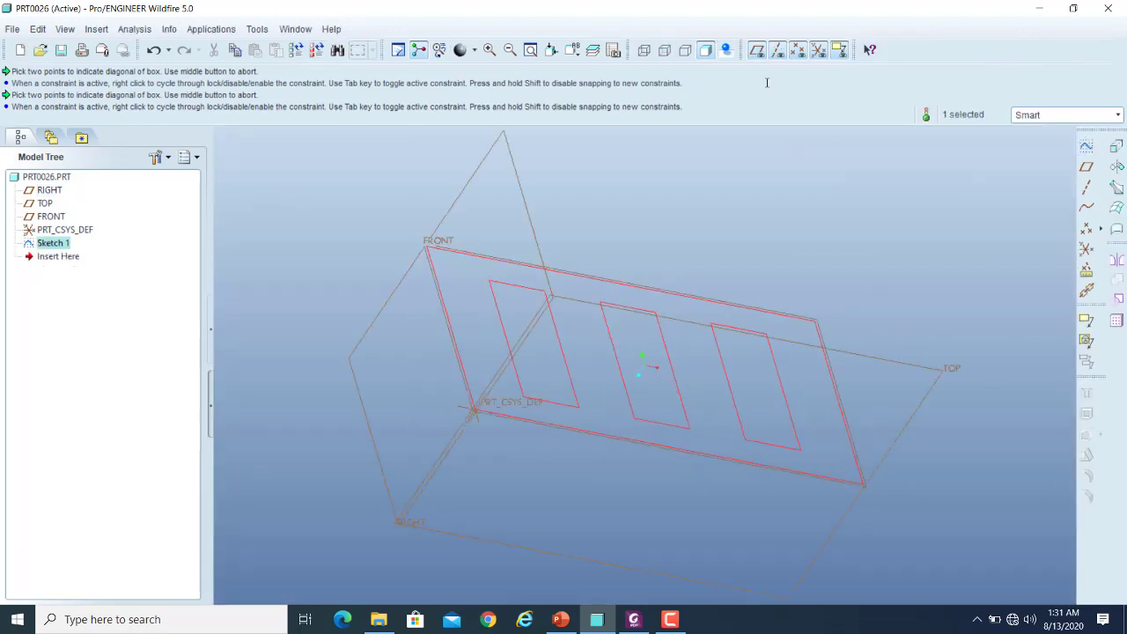
- Hide datum planes and extrude Sketch 1 into a block with three through-slots
{"action": "left_click", "coordinate": [762, 49]}
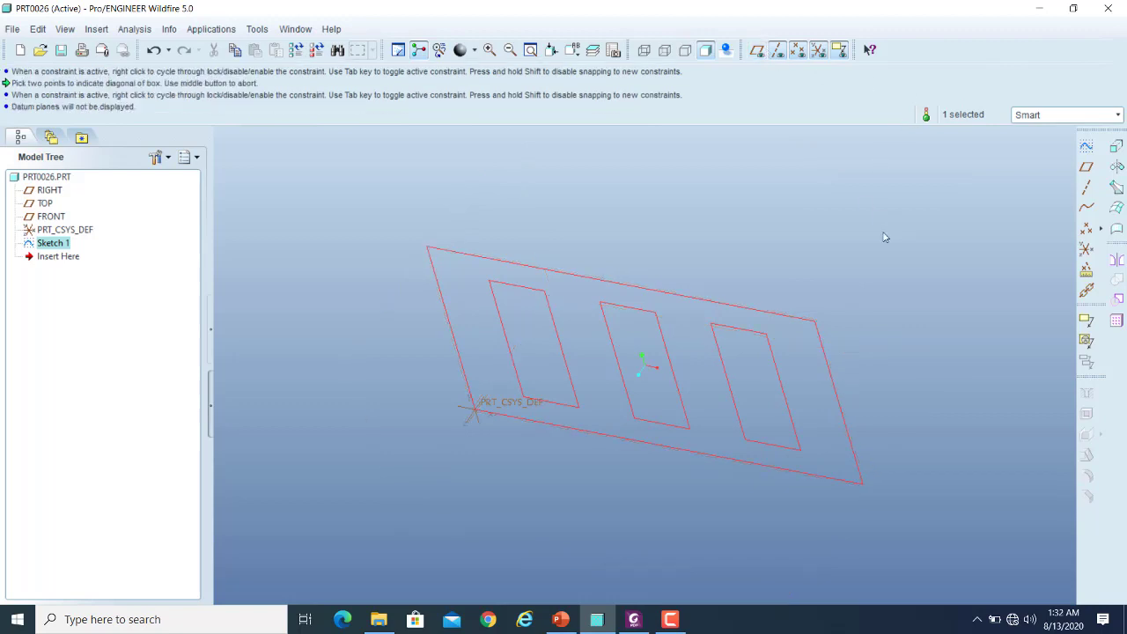
{"action": "left_click", "coordinate": [1115, 147]}
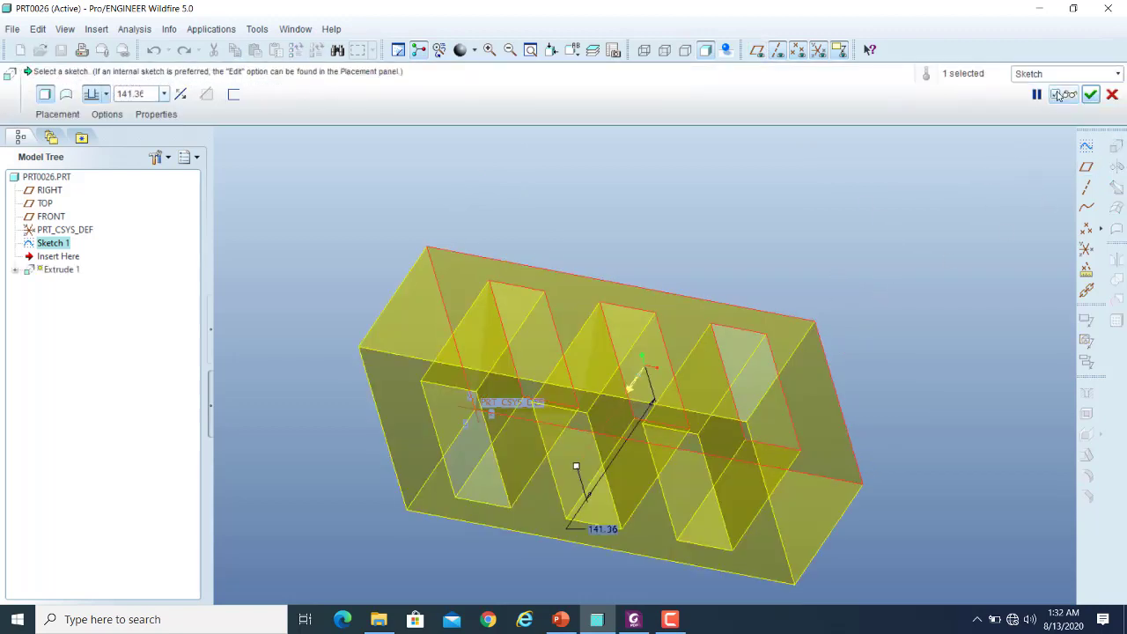
{"action": "left_click", "coordinate": [1090, 94]}
{"action": "scroll", "coordinate": [786, 285], "scroll_direction": "up", "scroll_amount": 2}
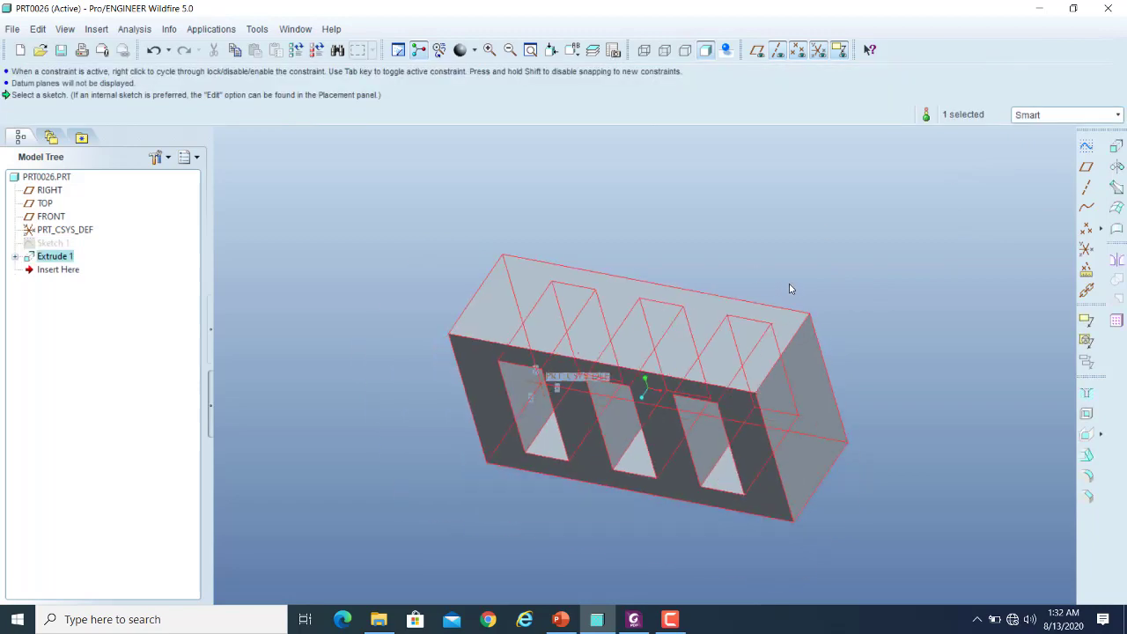
{"action": "mouse_move", "coordinate": [693, 385]}
{"action": "middle_mouse_down"}
{"action": "mouse_move", "coordinate": [657, 346]}
{"action": "mouse_move", "coordinate": [568, 363]}
{"action": "mouse_move", "coordinate": [296, 261]}
{"action": "middle_mouse_up"}
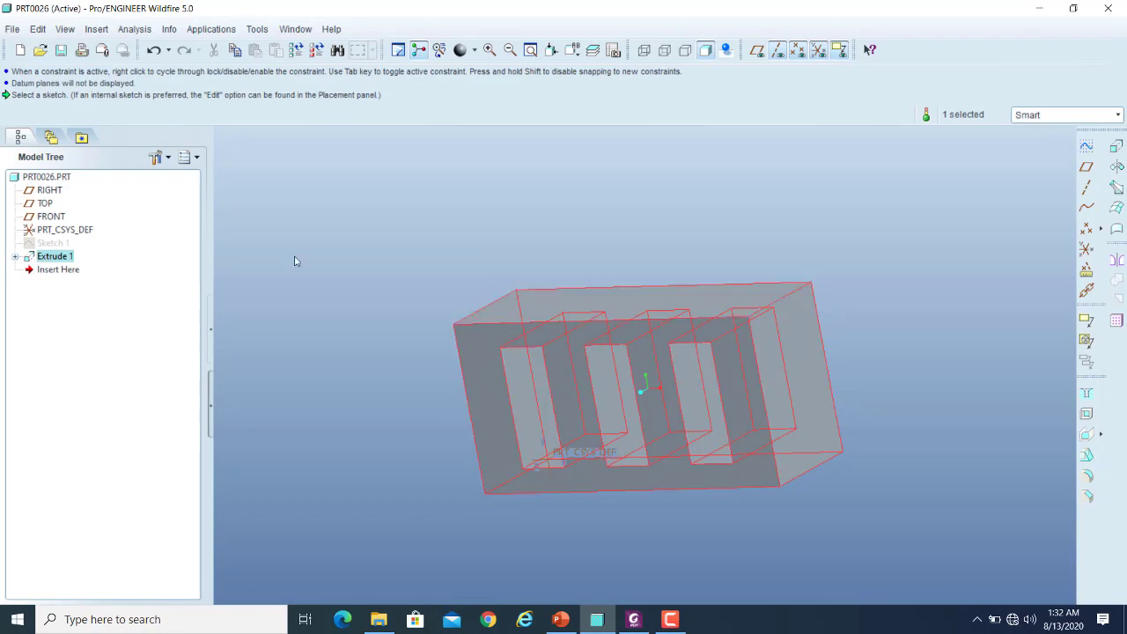
{"action": "left_click", "coordinate": [532, 301]}
{"action": "left_click", "coordinate": [436, 386]}
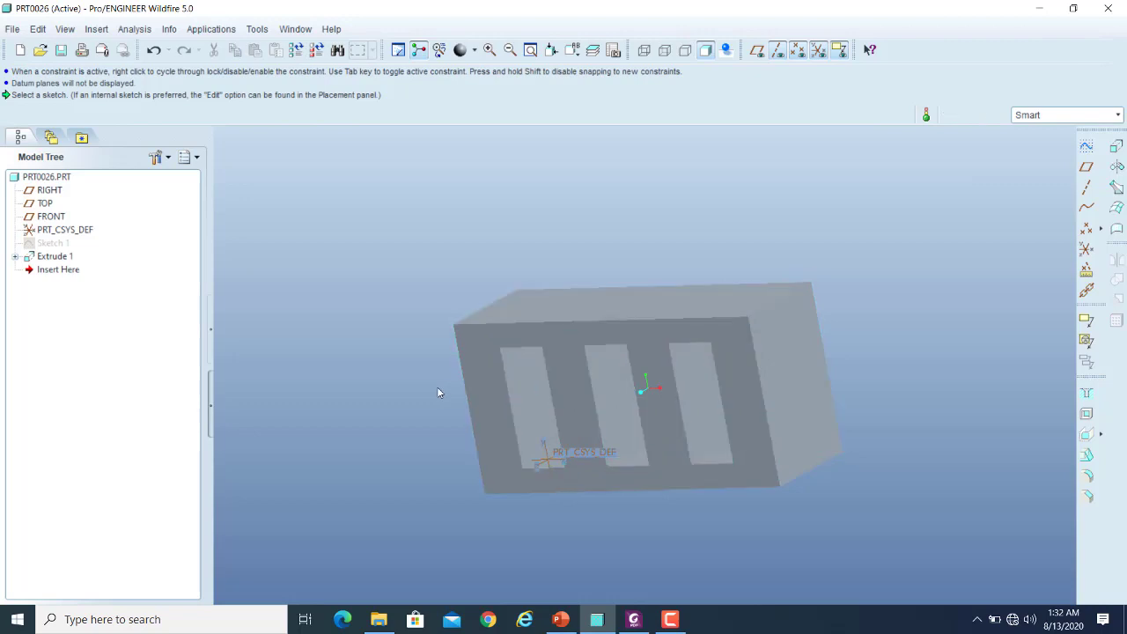
- Set Extrude 1's depth to 100 instead of 141.36 and regenerate the block
{"action": "double_click", "coordinate": [480, 369]}
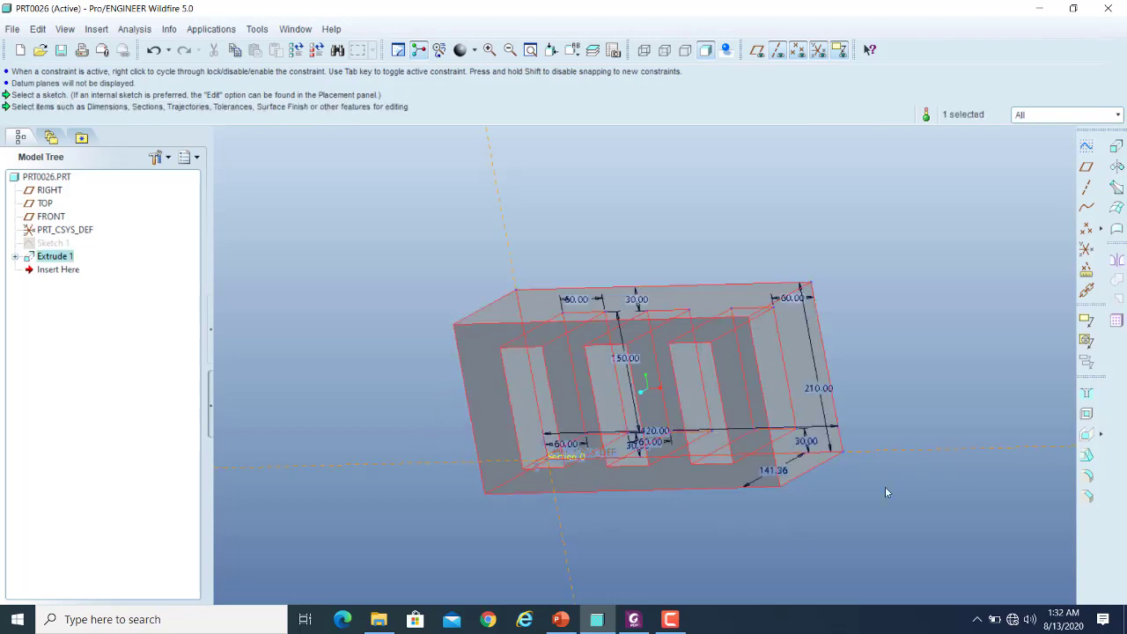
{"action": "double_click", "coordinate": [773, 471]}
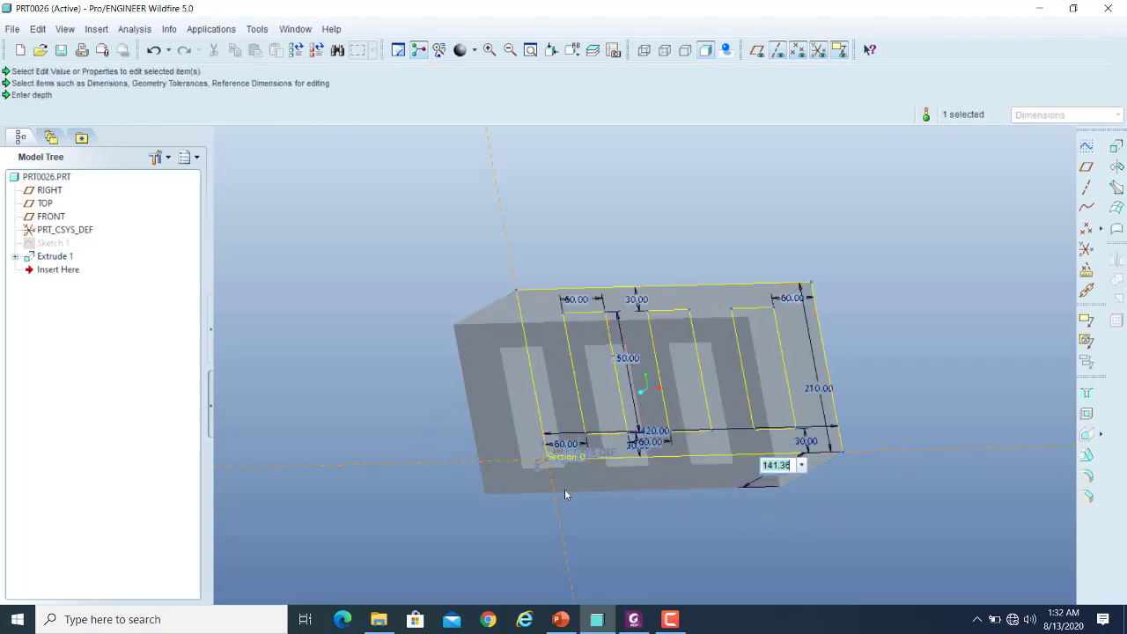
{"action": "type", "text": "100"}
{"action": "key", "text": "Return"}
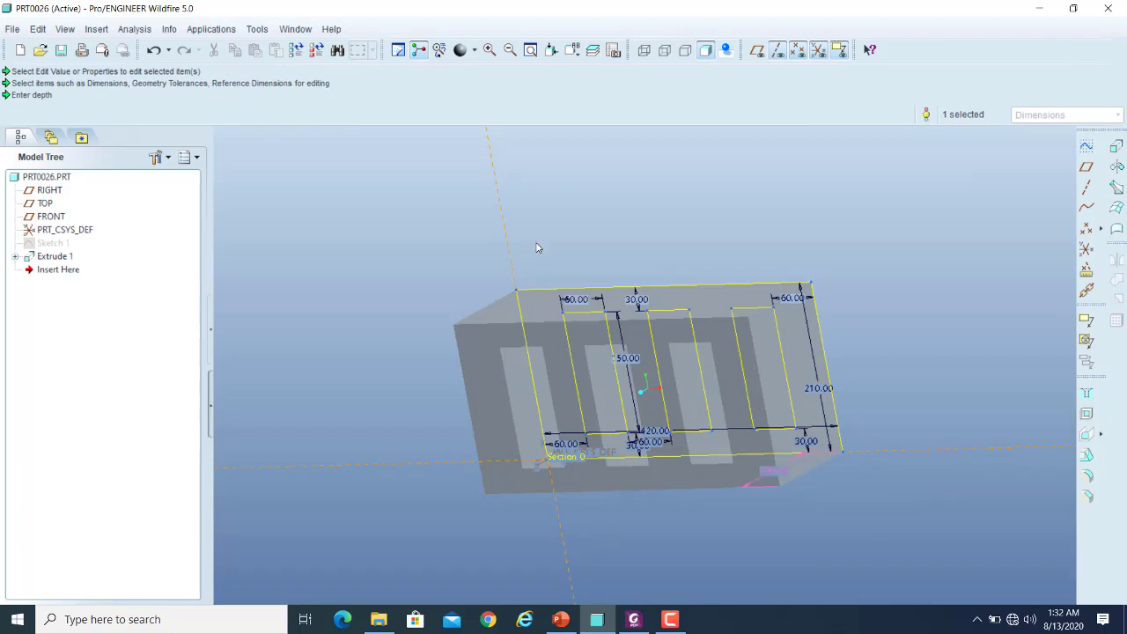
{"action": "left_click", "coordinate": [296, 50]}
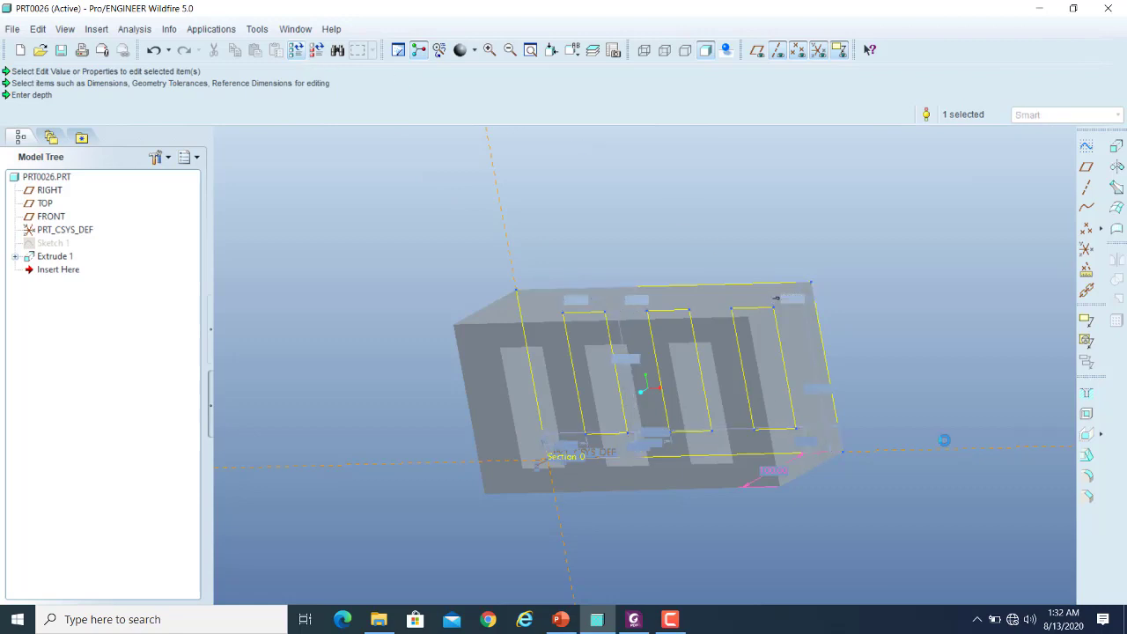
{"action": "middle_click_drag", "start_coordinate": [939, 302], "coordinate": [960, 281]}
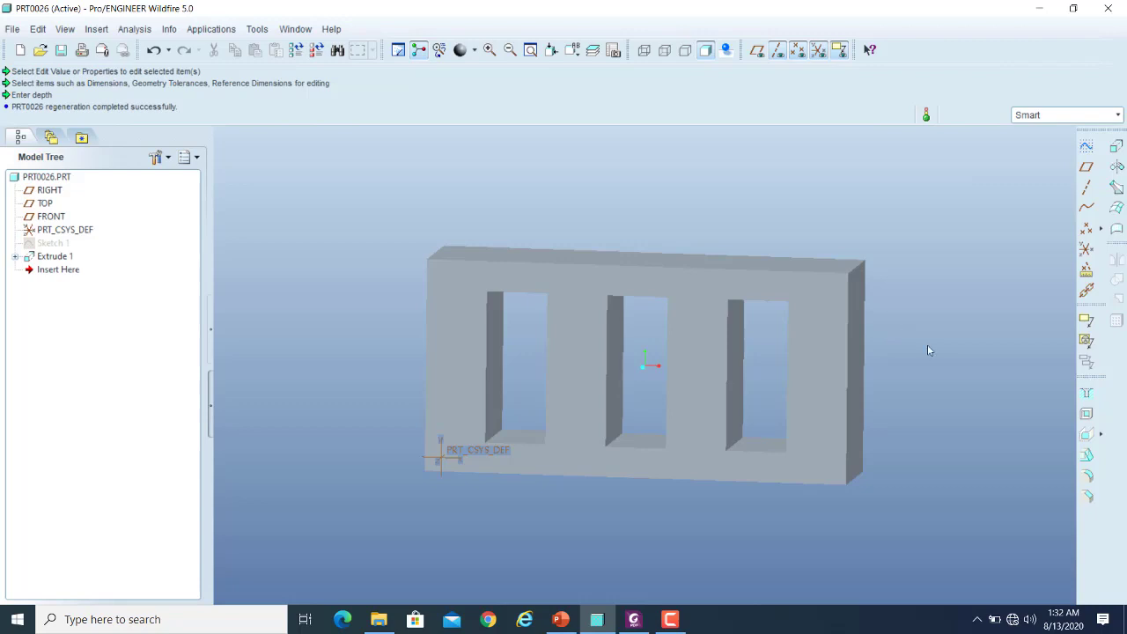
{"action": "mouse_move", "coordinate": [950, 300]}
{"action": "middle_mouse_down"}
{"action": "mouse_move", "coordinate": [936, 309]}
{"action": "mouse_move", "coordinate": [954, 305]}
{"action": "mouse_move", "coordinate": [936, 300]}
{"action": "middle_mouse_up"}
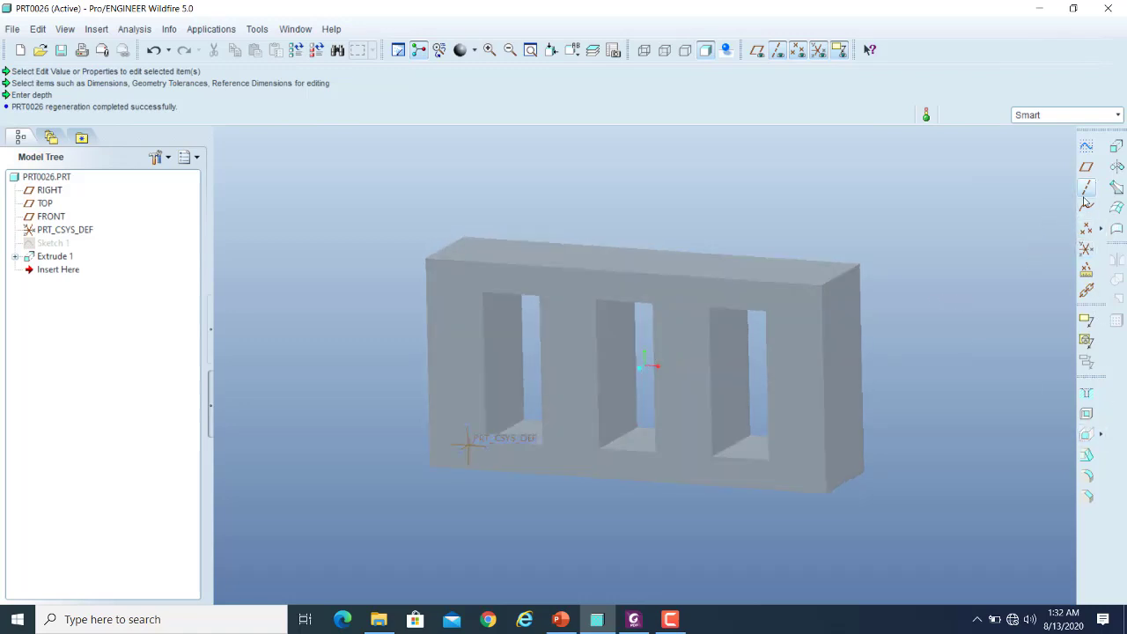
{"action": "left_click", "coordinate": [1086, 146]}
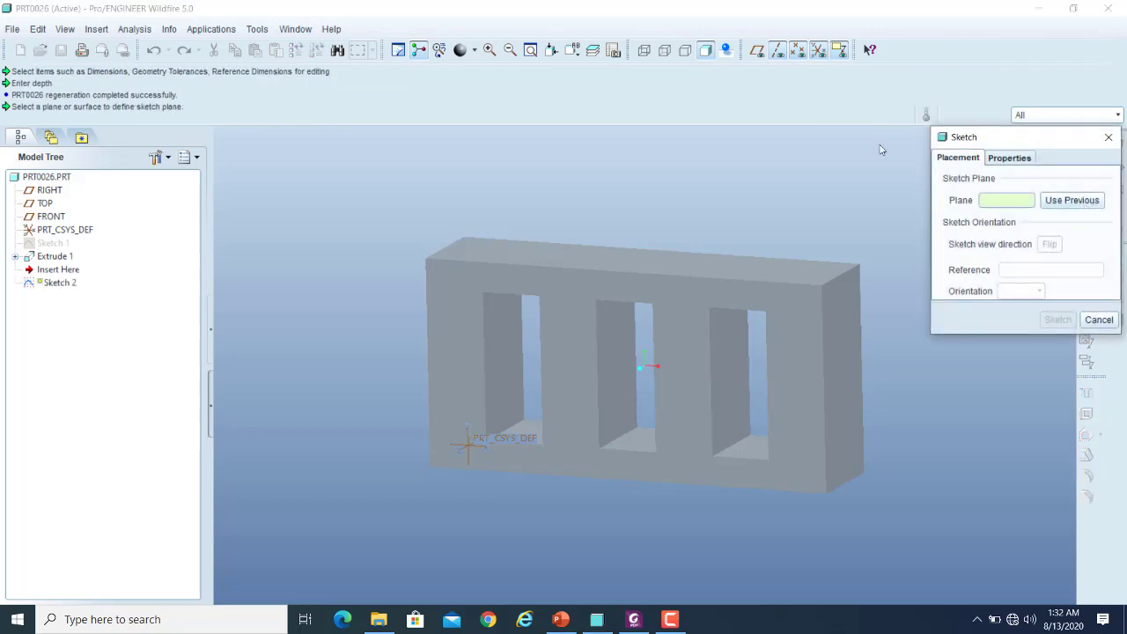
- Draw a single circle on the block's right end face as Sketch 2
{"action": "left_click", "coordinate": [840, 357]}
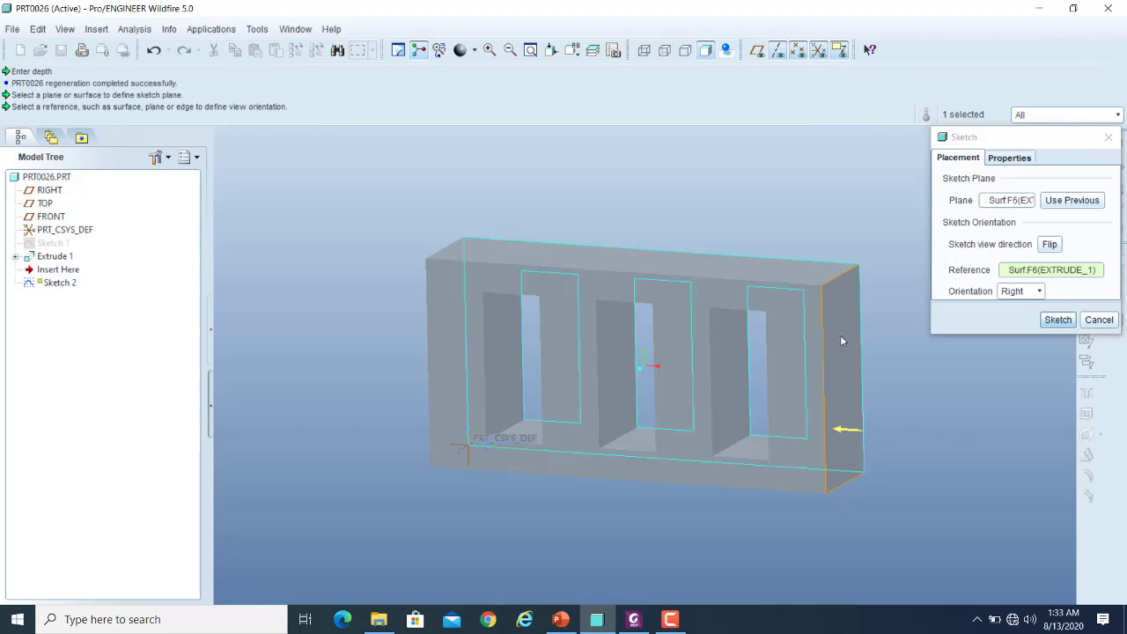
{"action": "left_click", "coordinate": [1057, 322]}
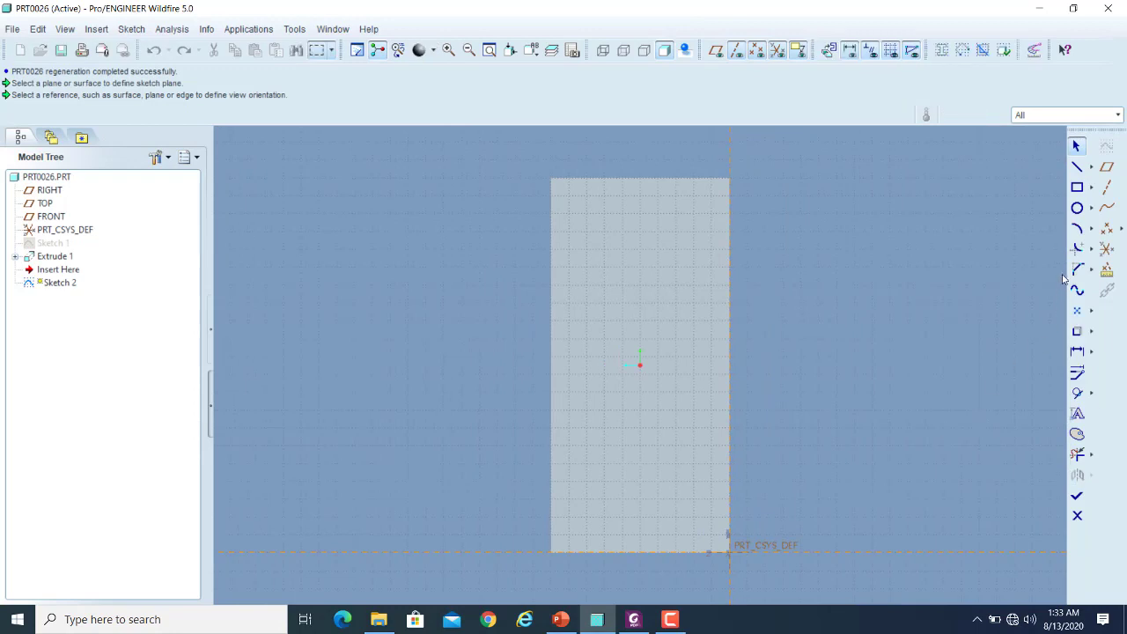
{"action": "left_click", "coordinate": [1077, 207]}
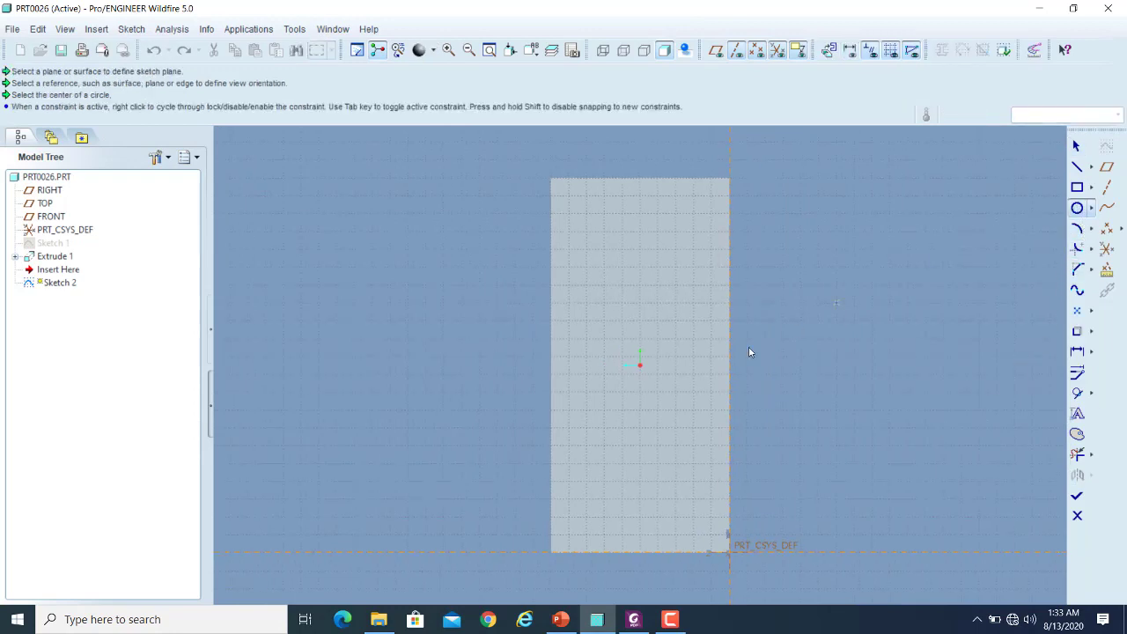
{"action": "left_click", "coordinate": [631, 345]}
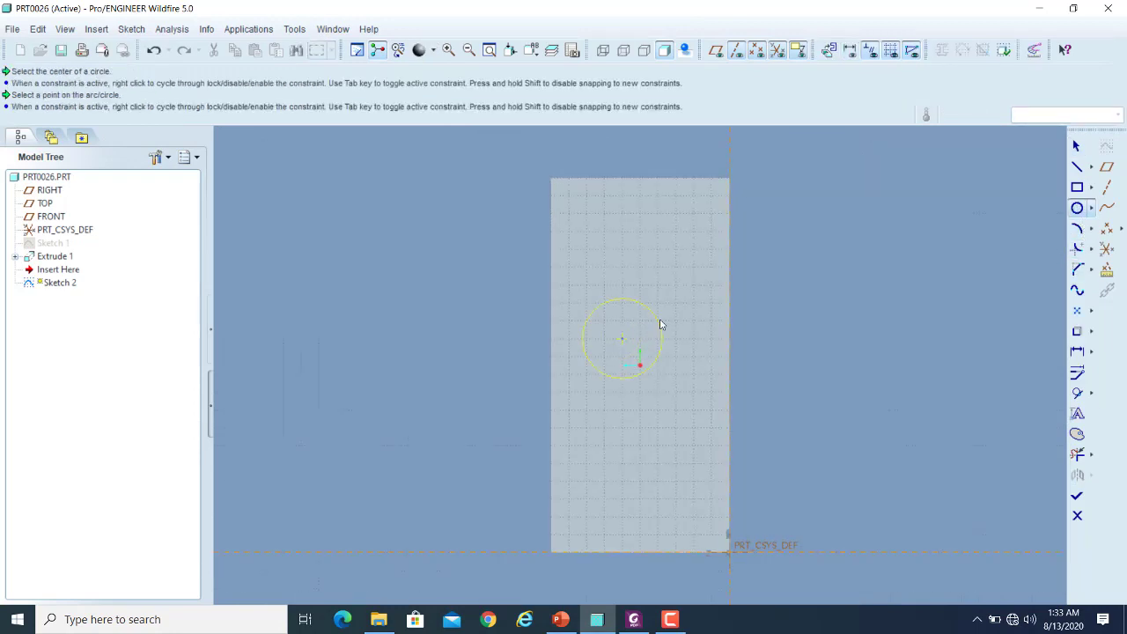
{"action": "left_click", "coordinate": [661, 329]}
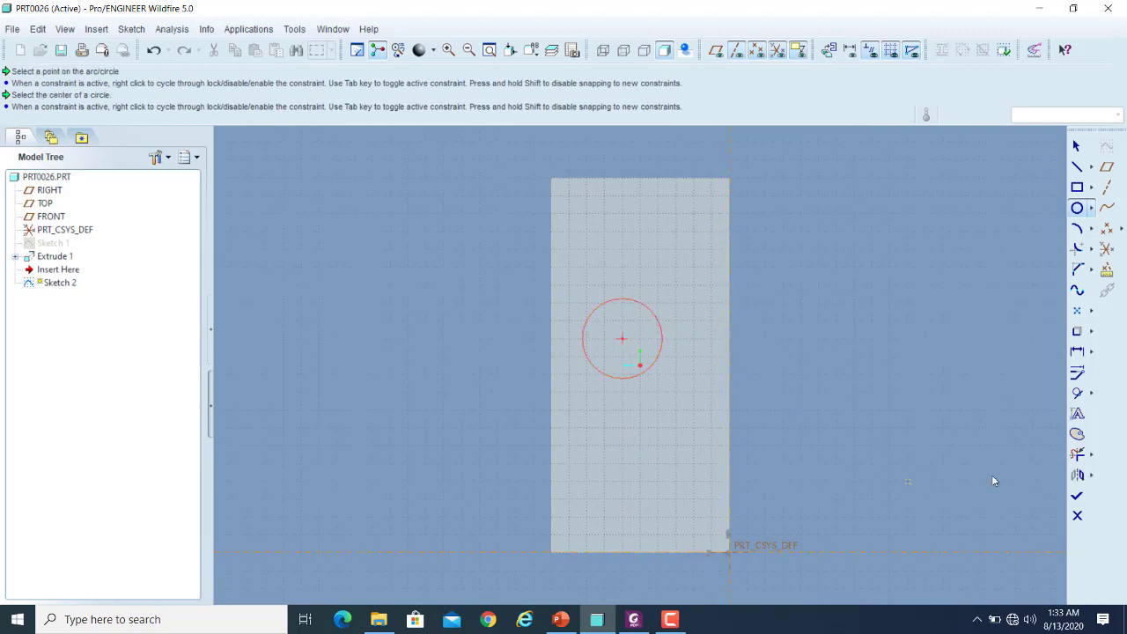
{"action": "left_click", "coordinate": [1075, 496]}
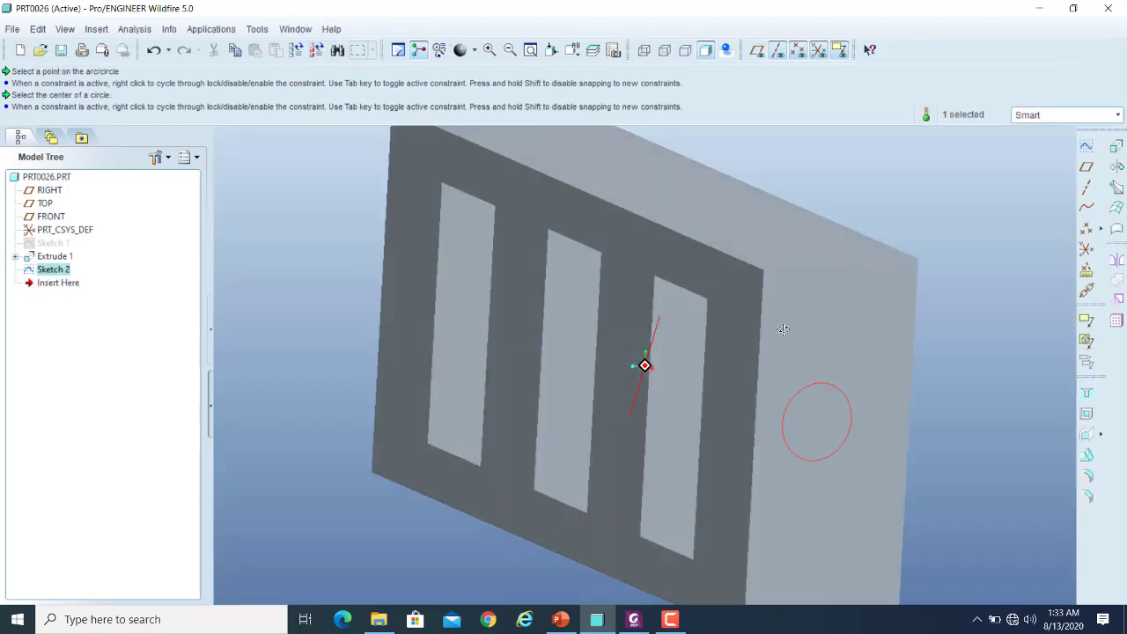
{"action": "scroll", "coordinate": [701, 334], "scroll_direction": "down", "scroll_amount": 3}
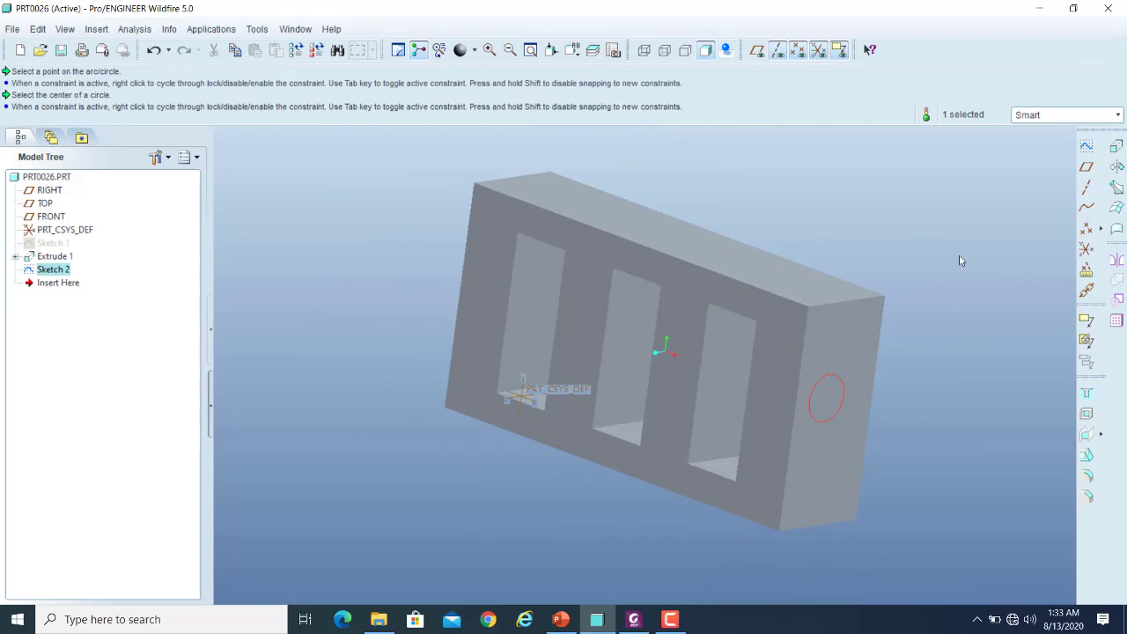
- Extrude the circle as a cut flipped into the block and preview it
{"action": "left_click", "coordinate": [1116, 147]}
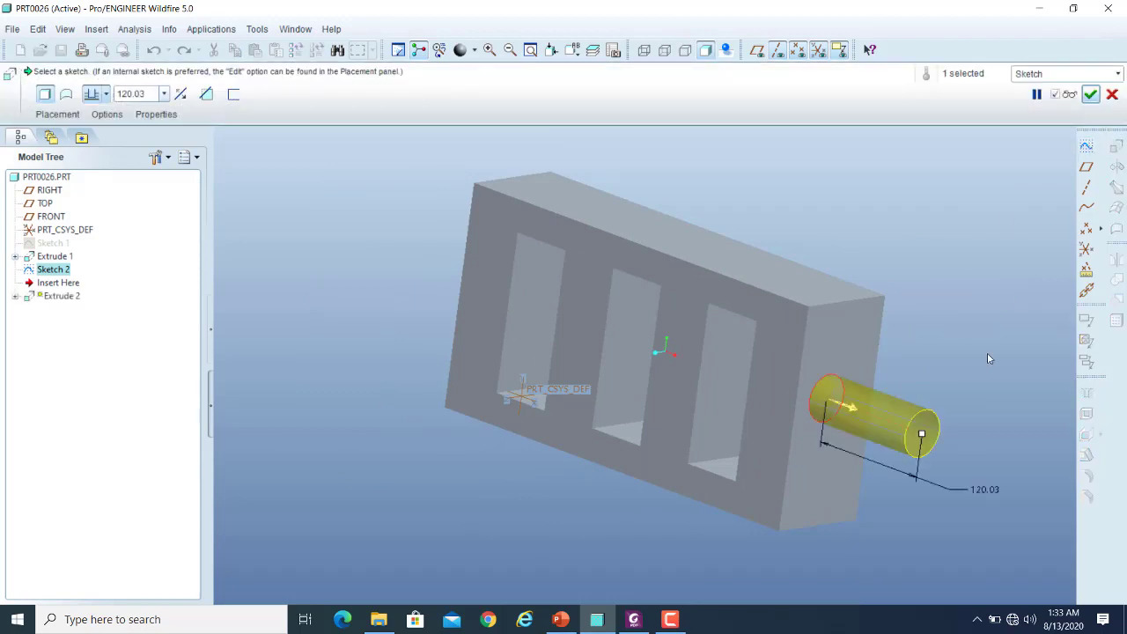
{"action": "left_click", "coordinate": [853, 409]}
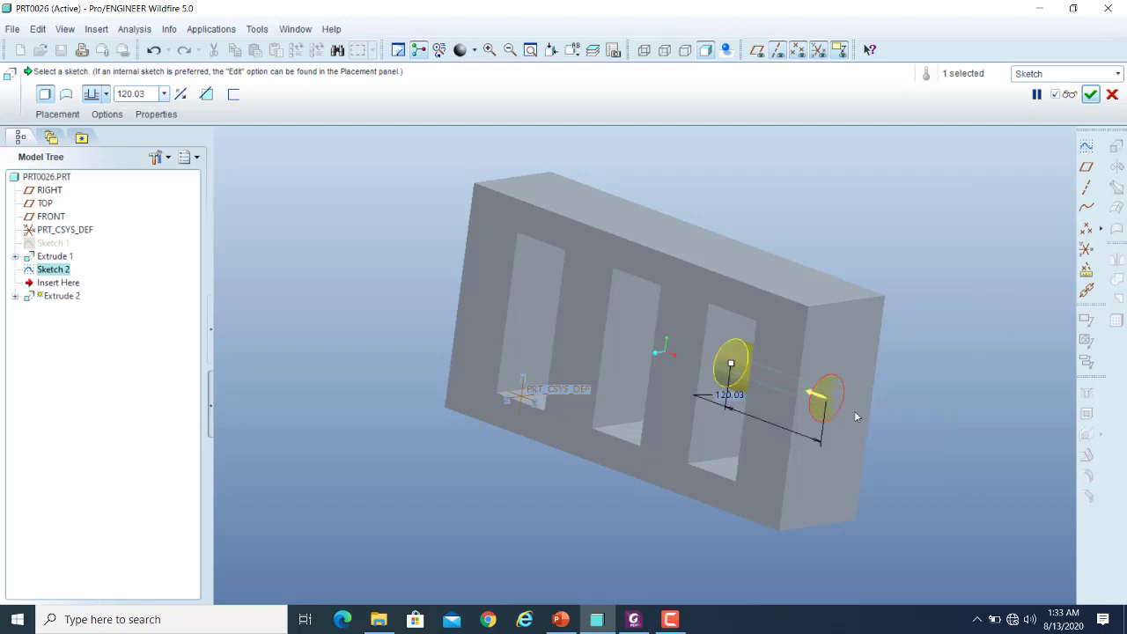
{"action": "left_click", "coordinate": [207, 95]}
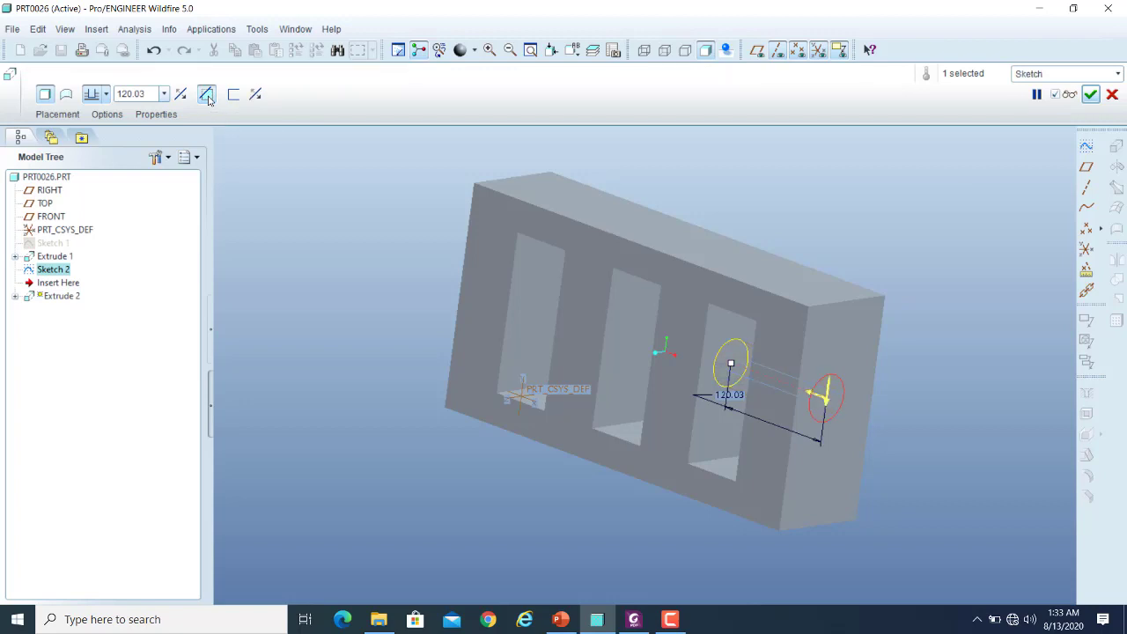
{"action": "left_click", "coordinate": [1069, 95]}
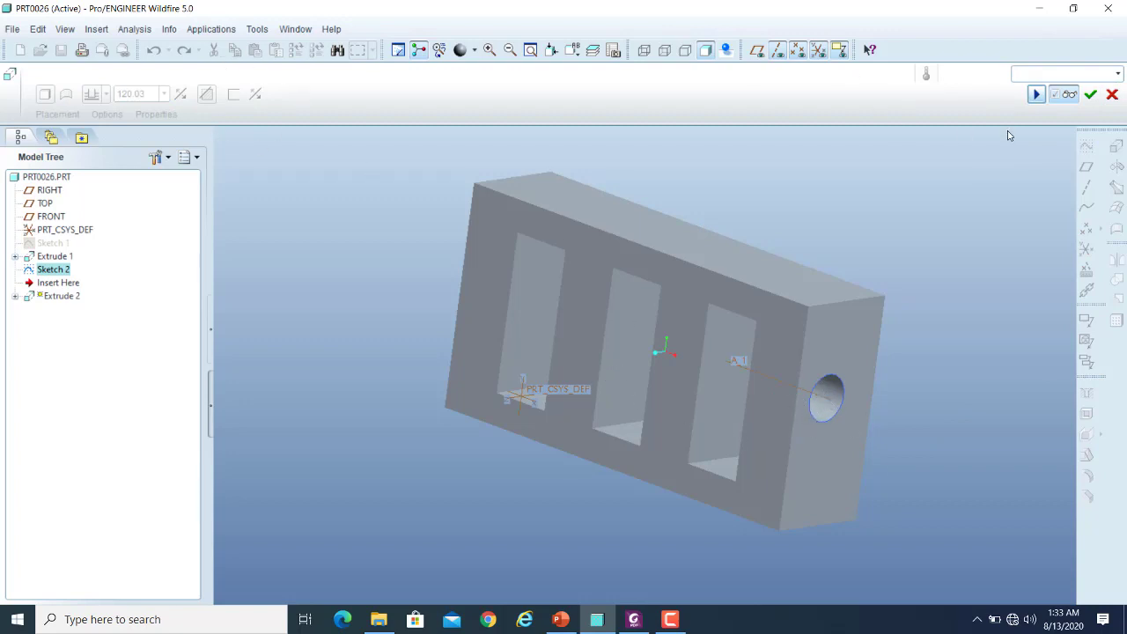
{"action": "left_click", "coordinate": [1073, 94]}
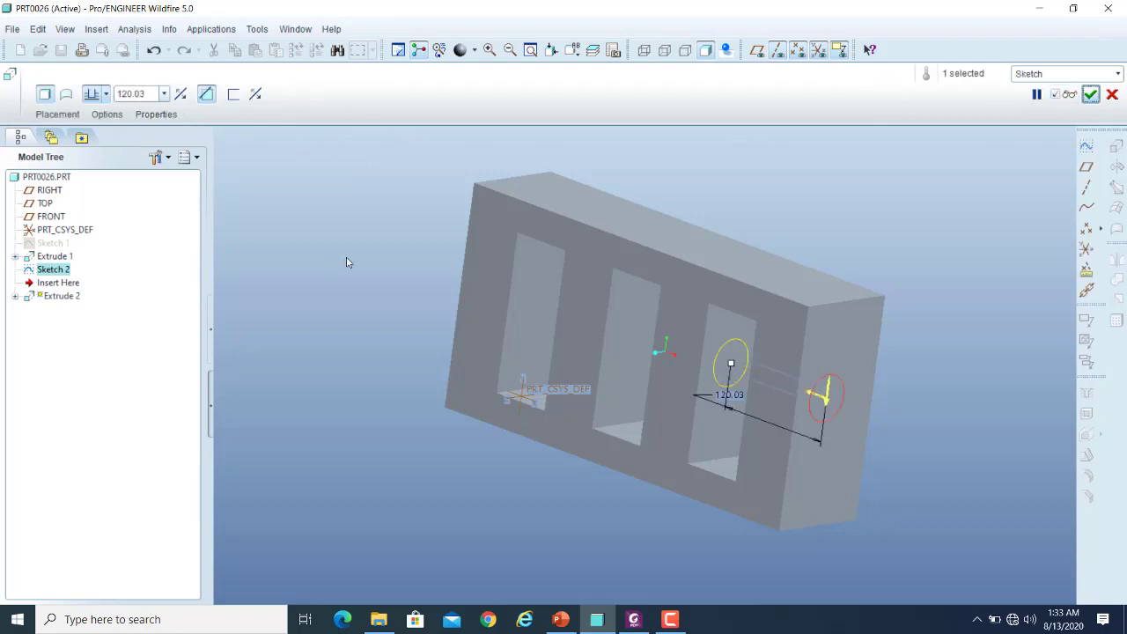
- Change the cut depth from 120.03 to 150 and preview it from several angles
{"action": "left_click", "coordinate": [105, 94]}
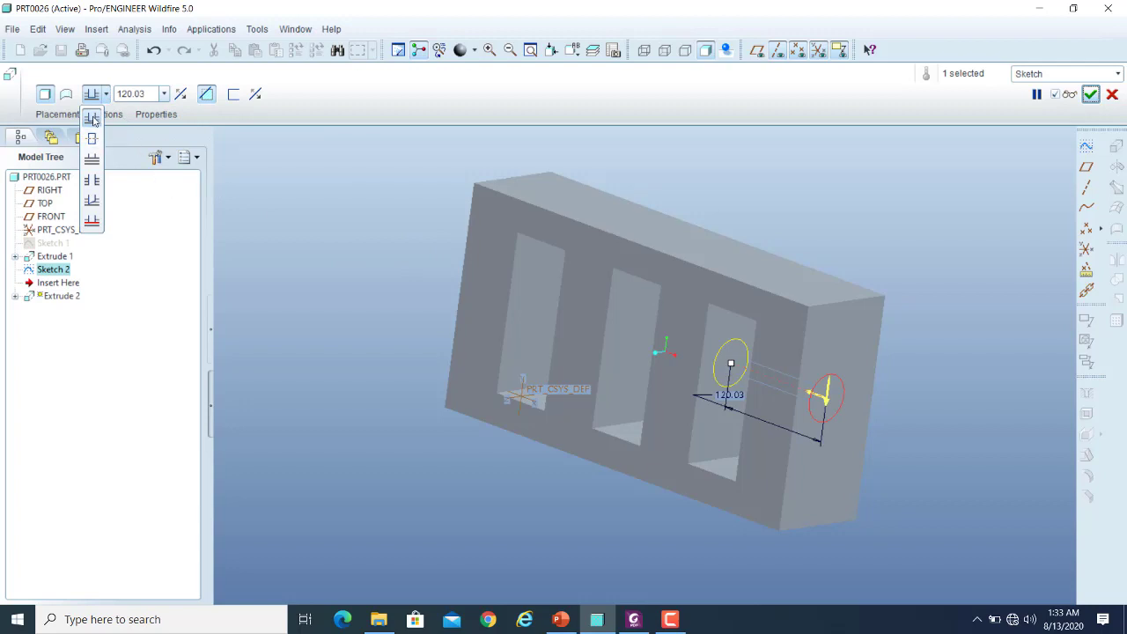
{"action": "left_click", "coordinate": [150, 91]}
{"action": "double_click", "coordinate": [150, 90]}
{"action": "left_click", "coordinate": [149, 91]}
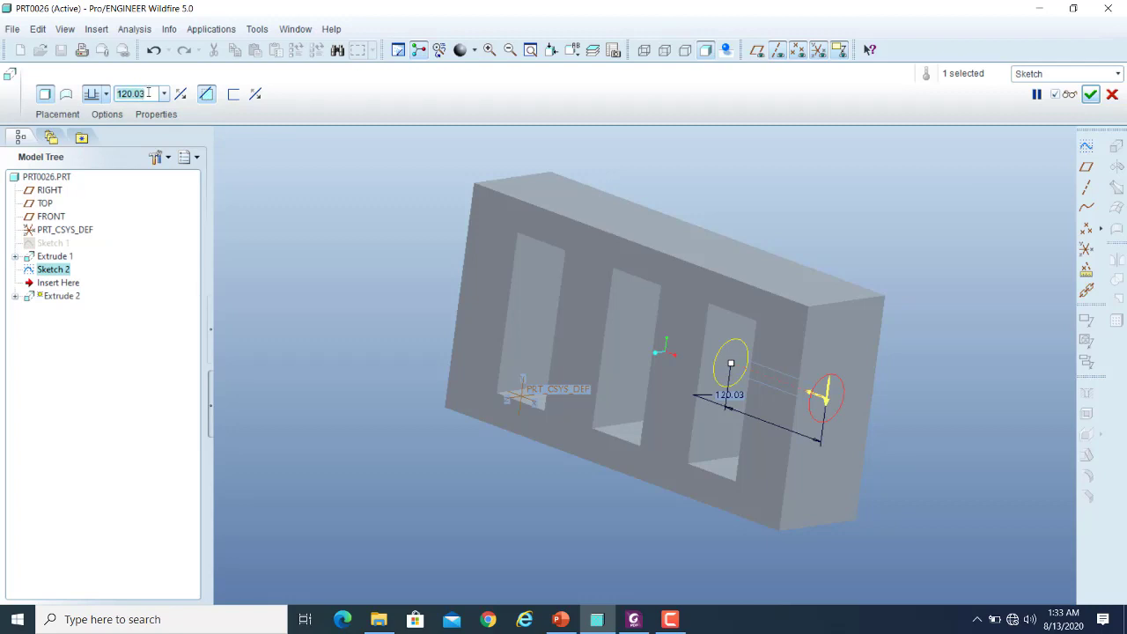
{"action": "key", "text": "BackSpace"}
{"action": "key", "text": "BackSpace"}
{"action": "key", "text": "BackSpace"}
{"action": "key", "text": "BackSpace"}
{"action": "key", "text": "BackSpace"}
{"action": "key", "text": "BackSpace"}
{"action": "type", "text": "15"}
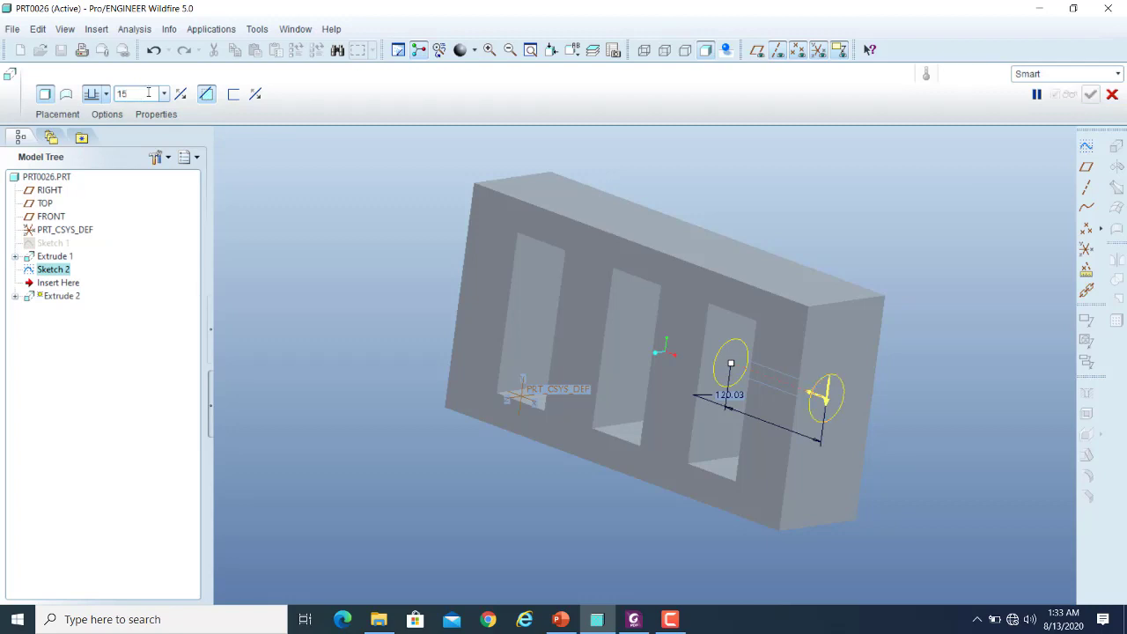
{"action": "type", "text": "0"}
{"action": "key", "text": "Return"}
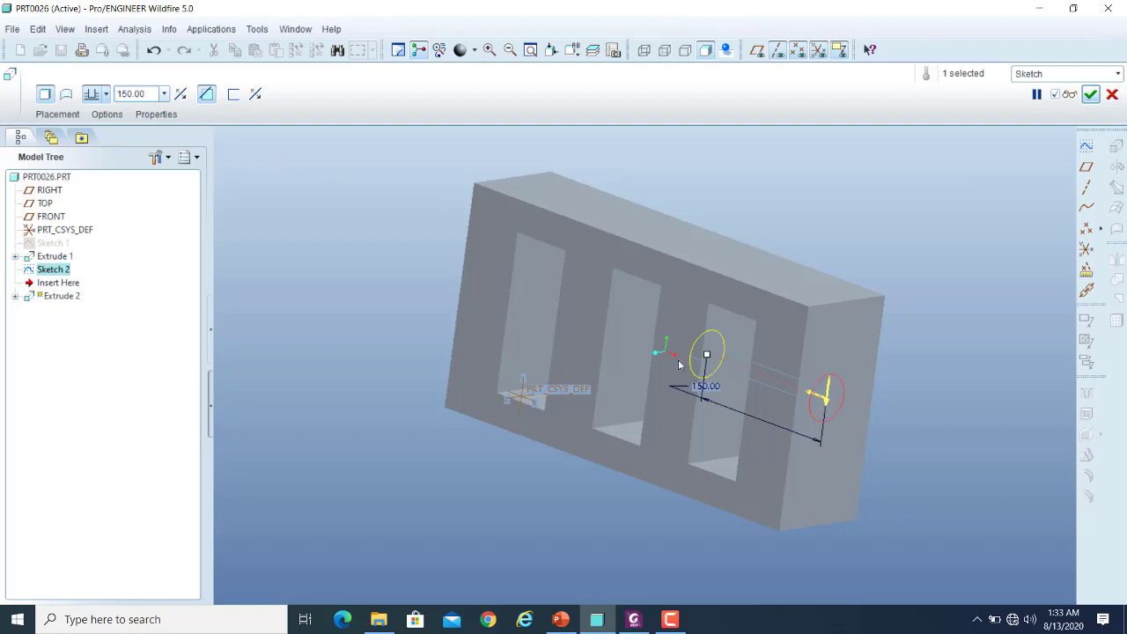
{"action": "left_click", "coordinate": [1089, 95]}
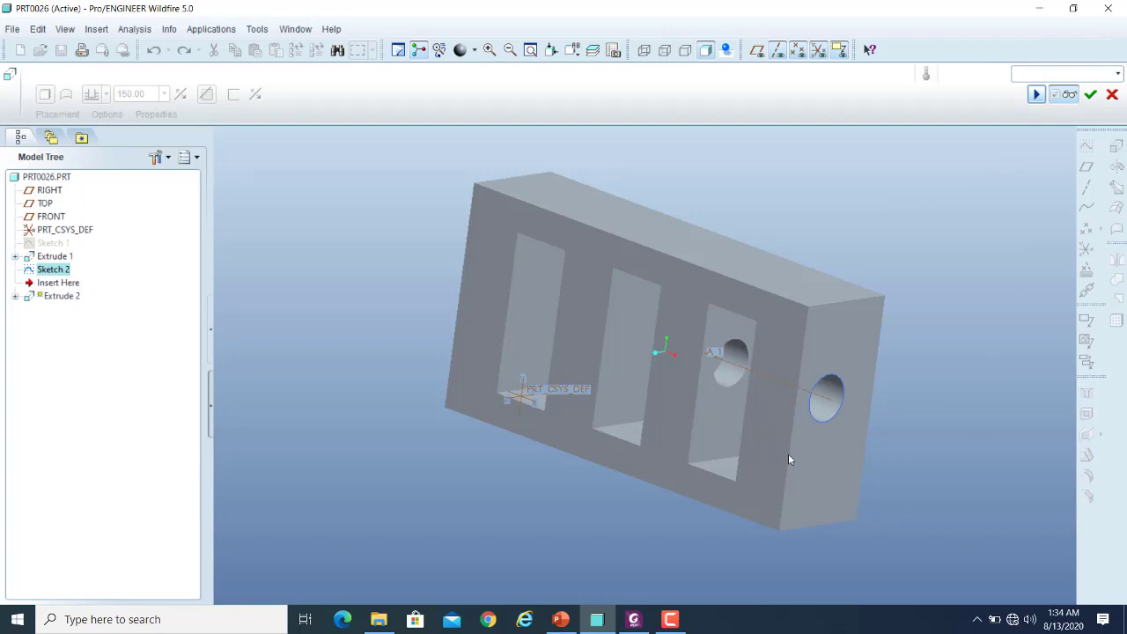
{"action": "middle_click_drag", "start_coordinate": [788, 458], "coordinate": [825, 479]}
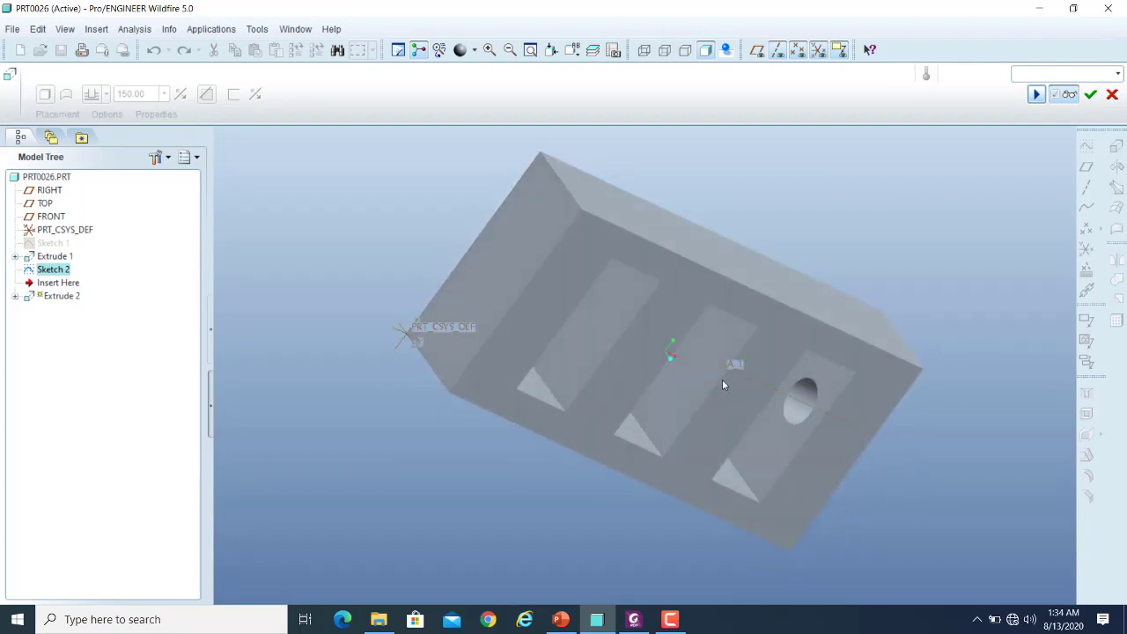
{"action": "middle_click_drag", "start_coordinate": [709, 354], "coordinate": [723, 381]}
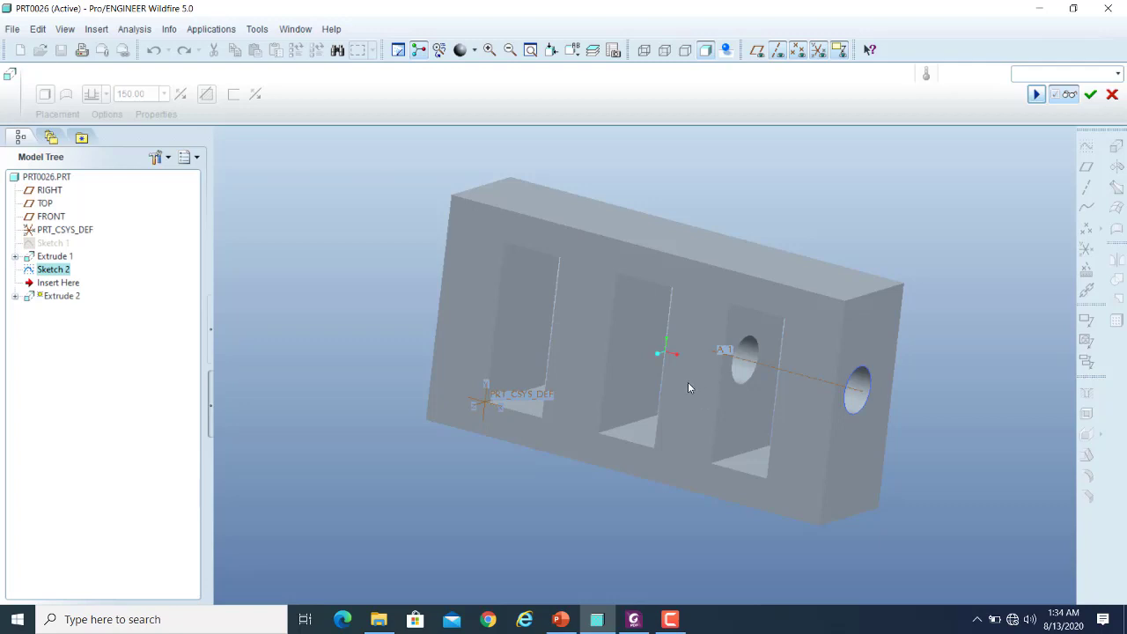
- Try Symmetric and Blind depths, then set the cut to extend up to next surface
{"action": "left_click", "coordinate": [1071, 96]}
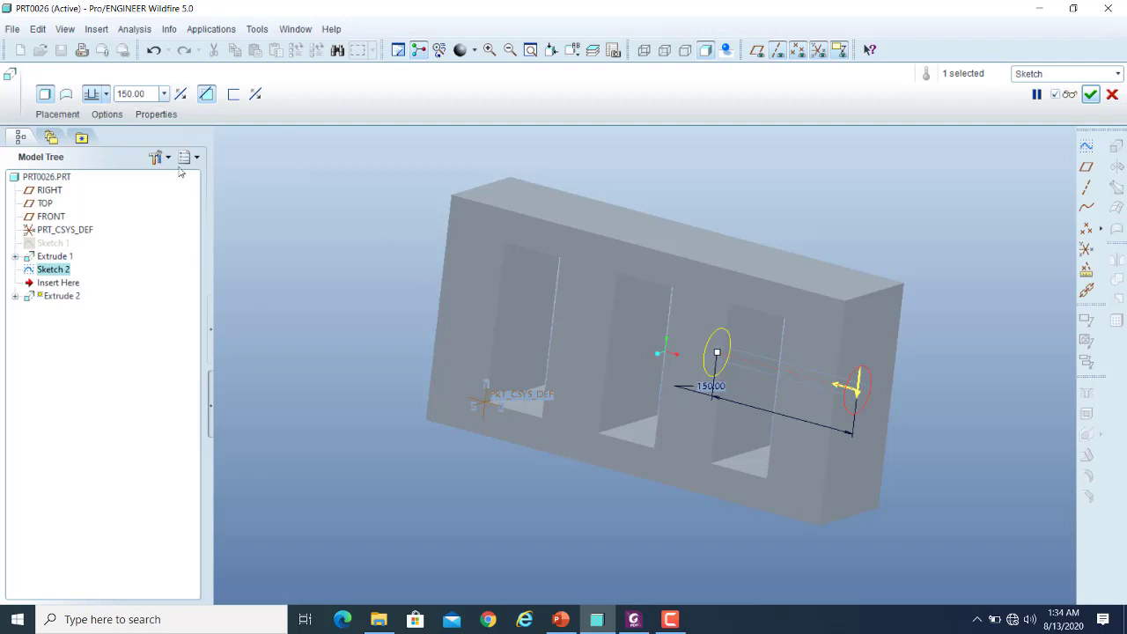
{"action": "left_click", "coordinate": [106, 95]}
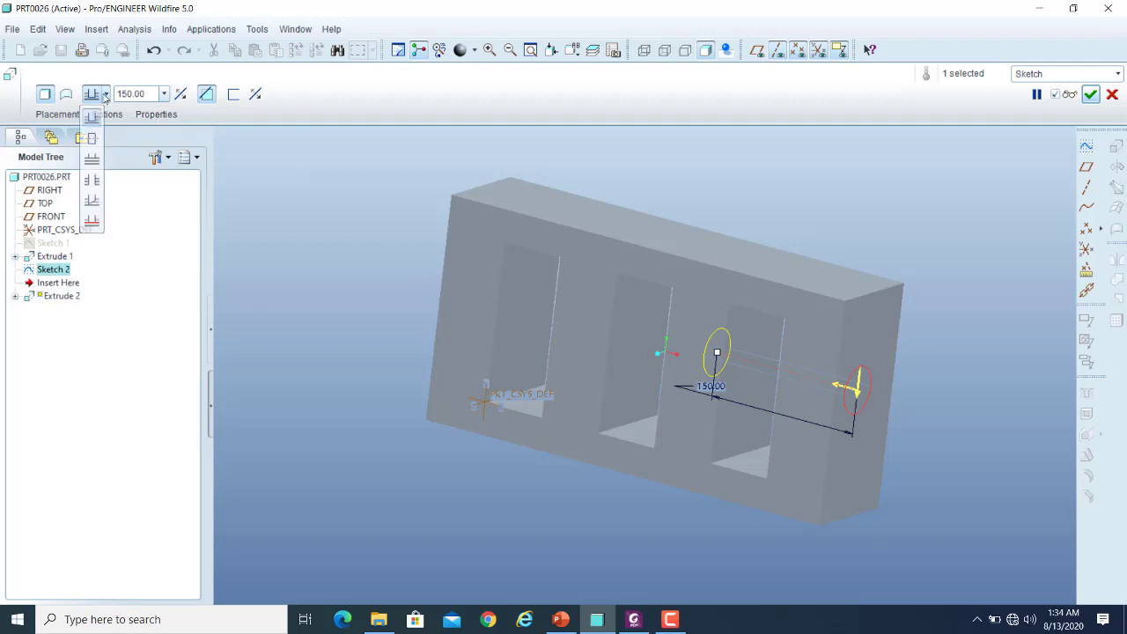
{"action": "left_click", "coordinate": [91, 140]}
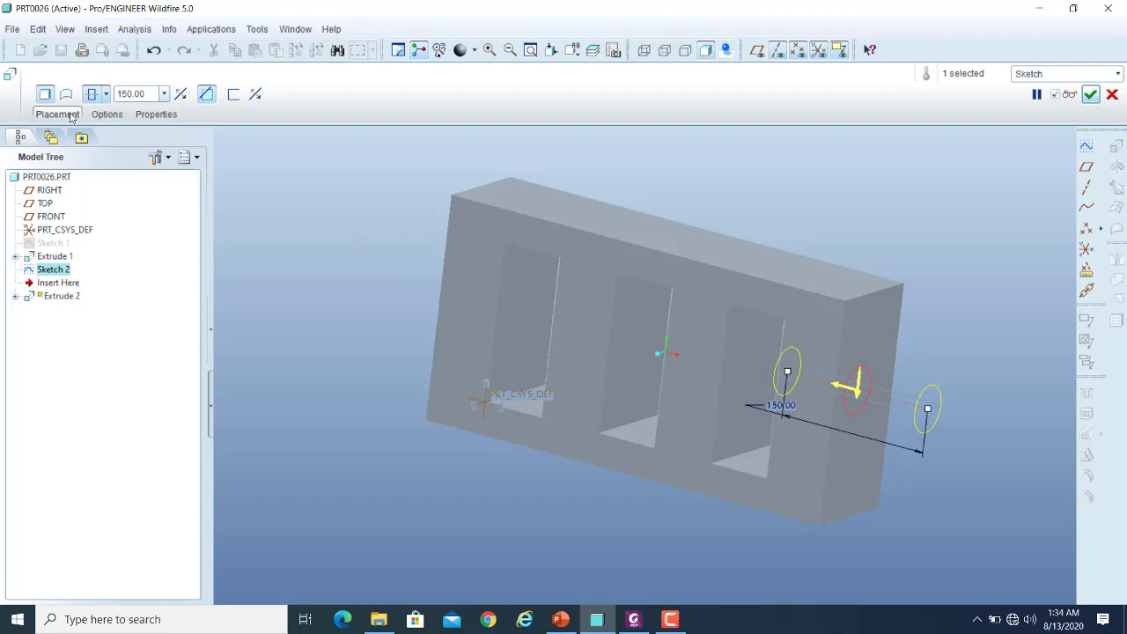
{"action": "left_click", "coordinate": [105, 94]}
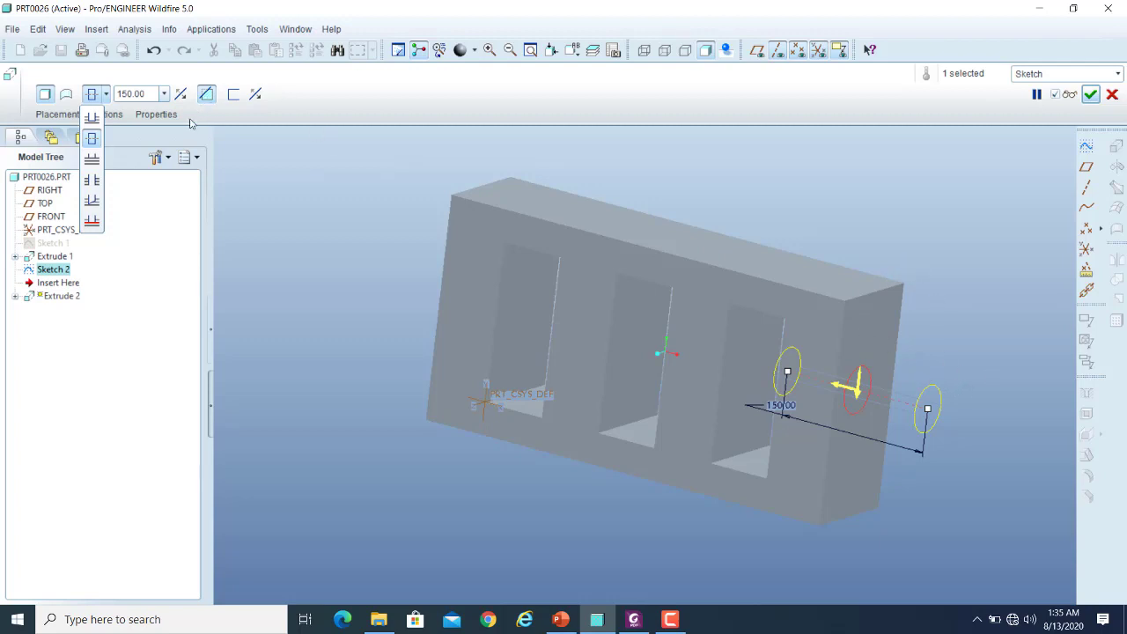
{"action": "left_click", "coordinate": [92, 119]}
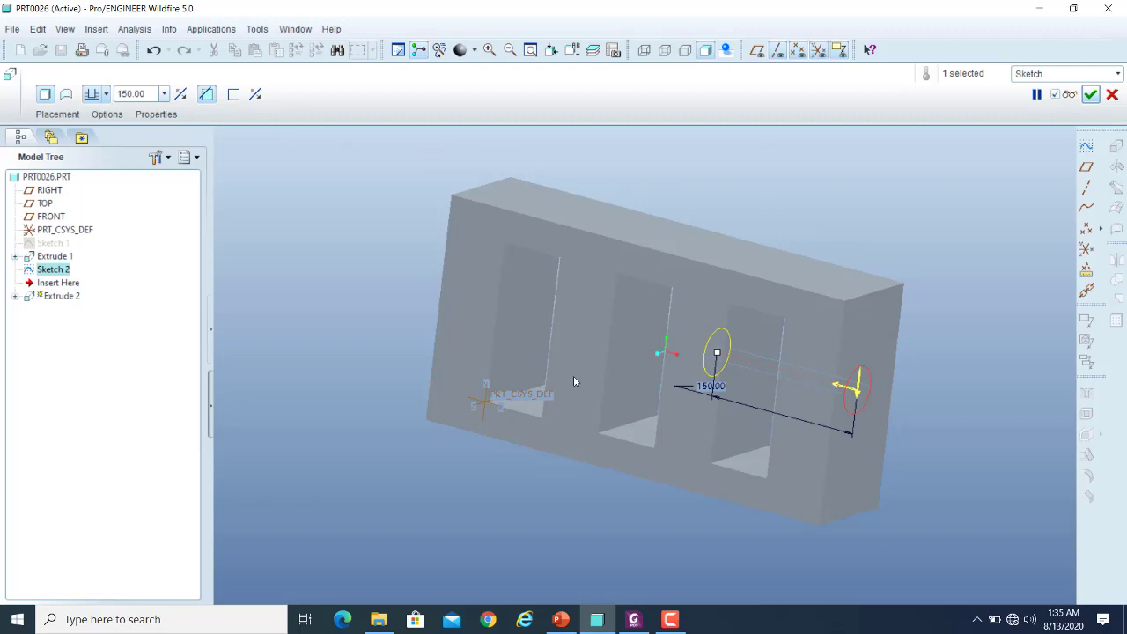
{"action": "left_click", "coordinate": [107, 94]}
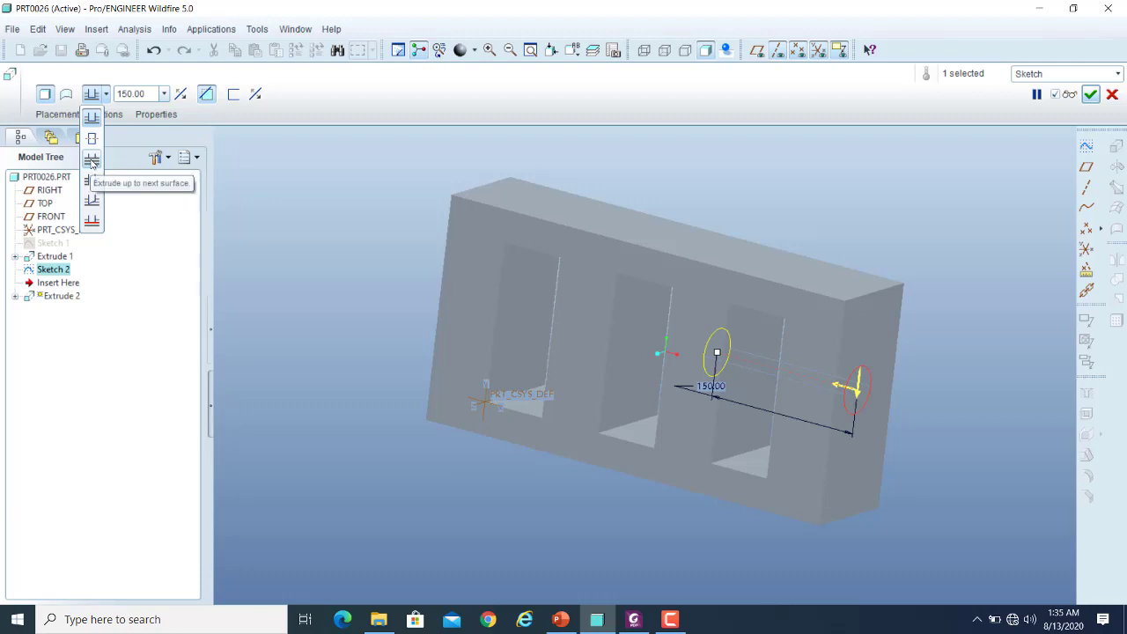
{"action": "left_click", "coordinate": [92, 161]}
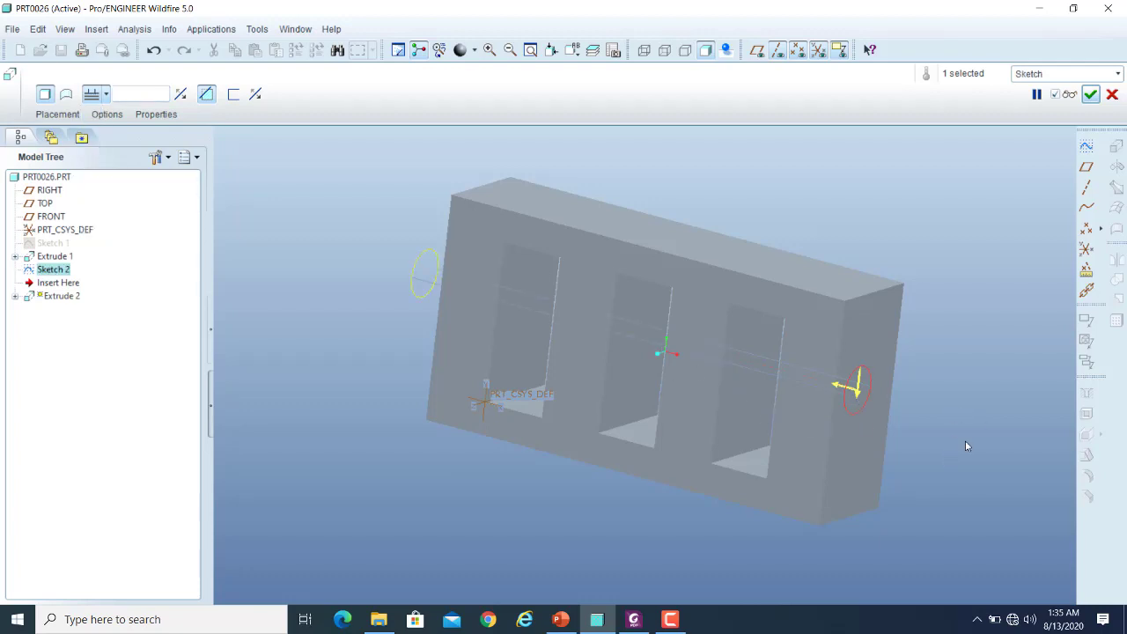
- Preview the up-to-next-surface cut and orbit to see it break into the nearest slot
{"action": "middle_click_drag", "start_coordinate": [965, 445], "coordinate": [1014, 457]}
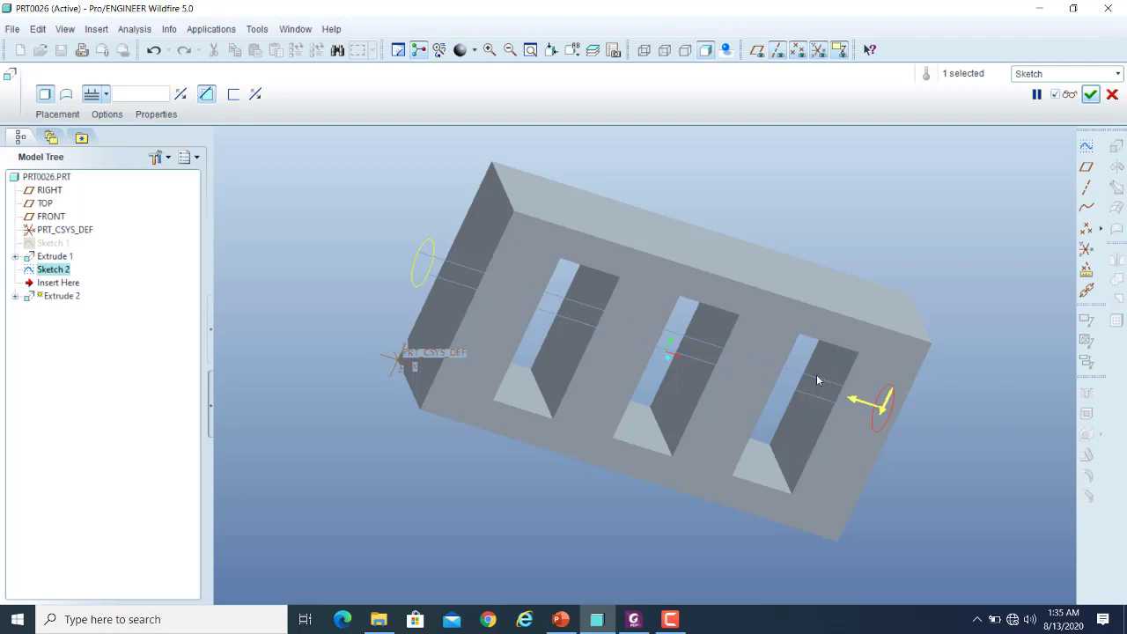
{"action": "middle_click_drag", "start_coordinate": [927, 452], "coordinate": [869, 443]}
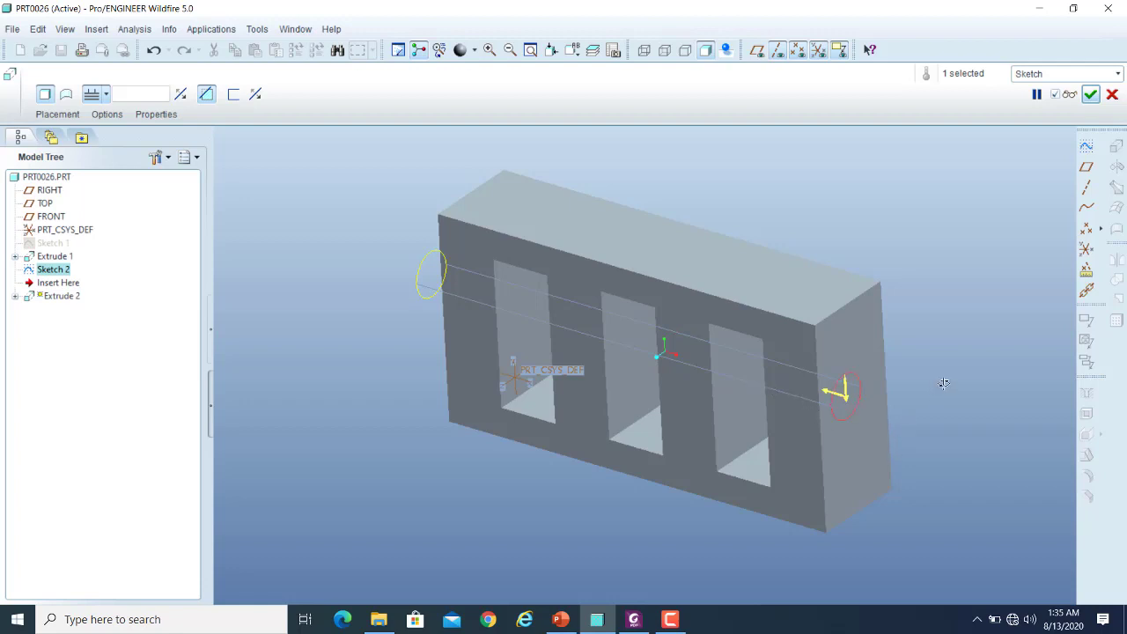
{"action": "middle_click_drag", "start_coordinate": [942, 382], "coordinate": [954, 384]}
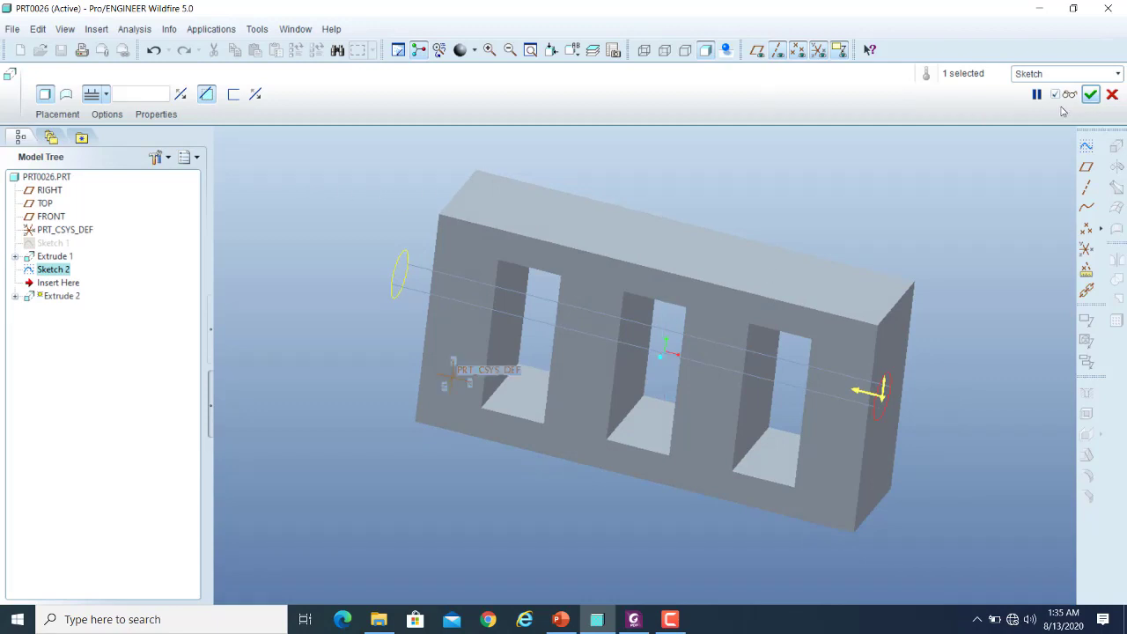
{"action": "left_click", "coordinate": [1036, 94]}
{"action": "middle_click_drag", "start_coordinate": [975, 361], "coordinate": [1016, 359]}
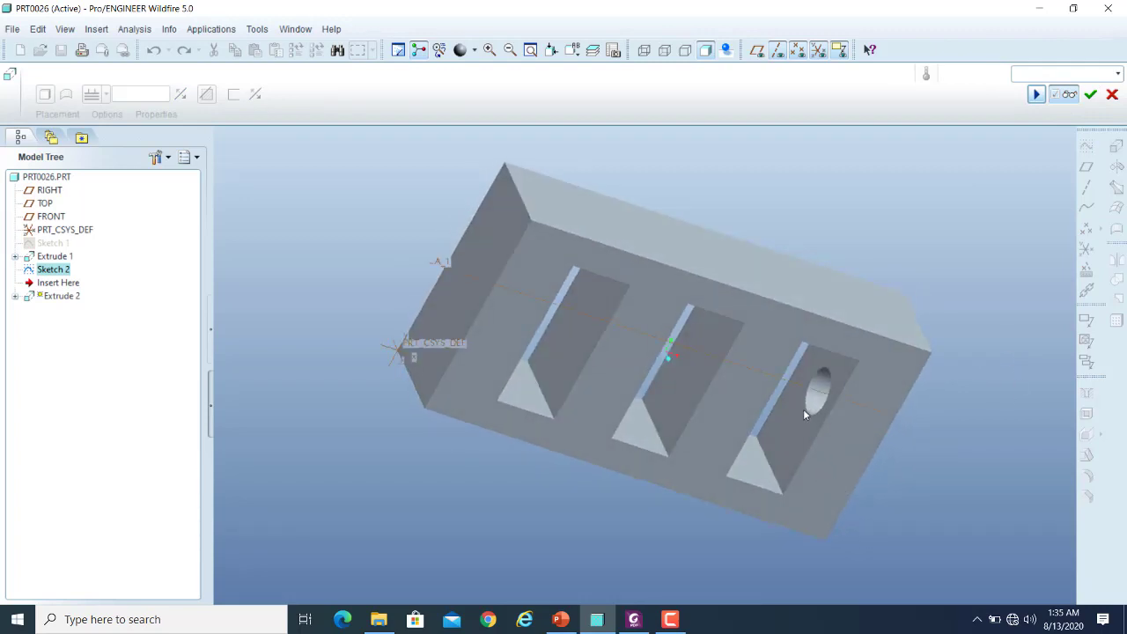
{"action": "mouse_move", "coordinate": [990, 338]}
{"action": "middle_mouse_down"}
{"action": "mouse_move", "coordinate": [936, 314]}
{"action": "mouse_move", "coordinate": [992, 335]}
{"action": "middle_mouse_up"}
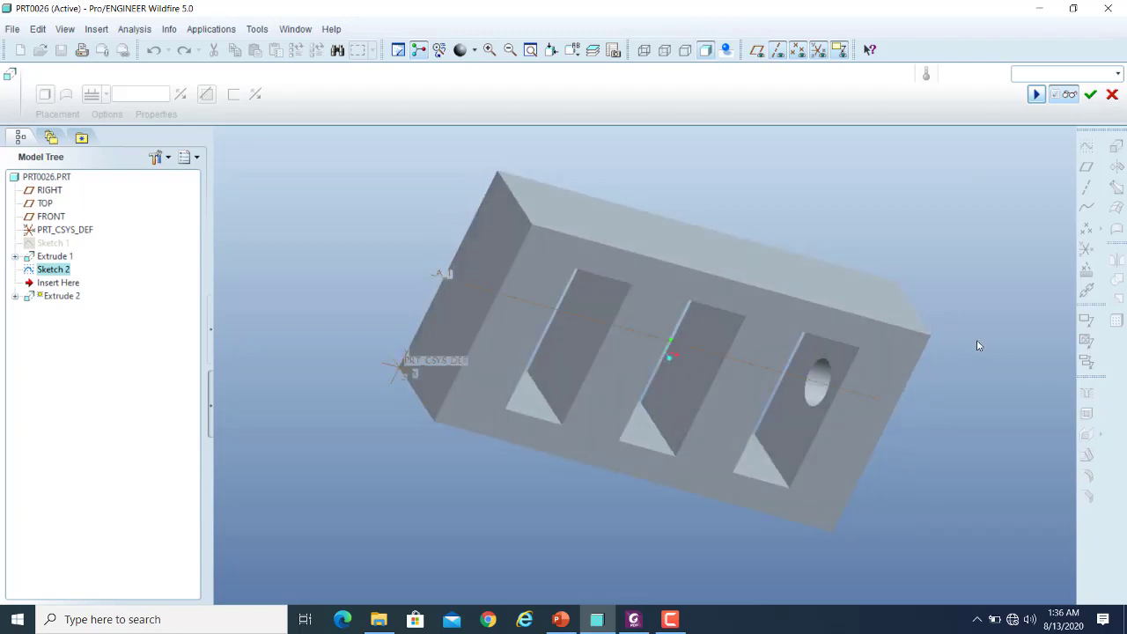
{"action": "middle_click_drag", "start_coordinate": [999, 314], "coordinate": [897, 326]}
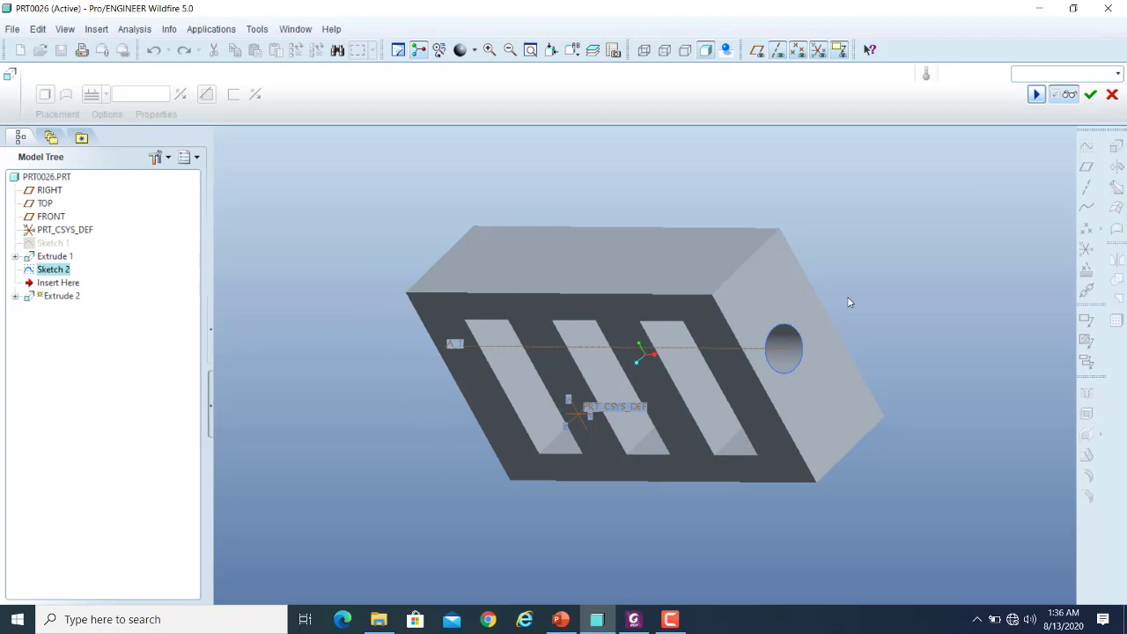
{"action": "mouse_move", "coordinate": [850, 304]}
{"action": "middle_mouse_down"}
{"action": "mouse_move", "coordinate": [933, 234]}
{"action": "mouse_move", "coordinate": [932, 266]}
{"action": "mouse_move", "coordinate": [847, 300]}
{"action": "middle_mouse_up"}
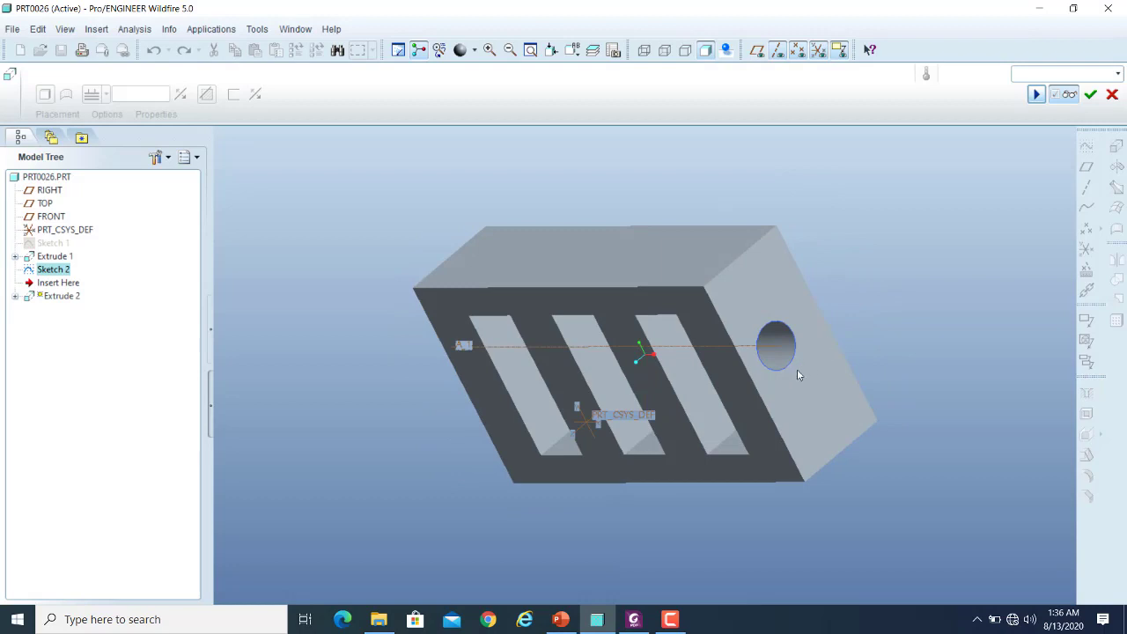
- Switch the hole cut's depth to Through All and preview it piercing every slot wall
{"action": "left_click", "coordinate": [1068, 97]}
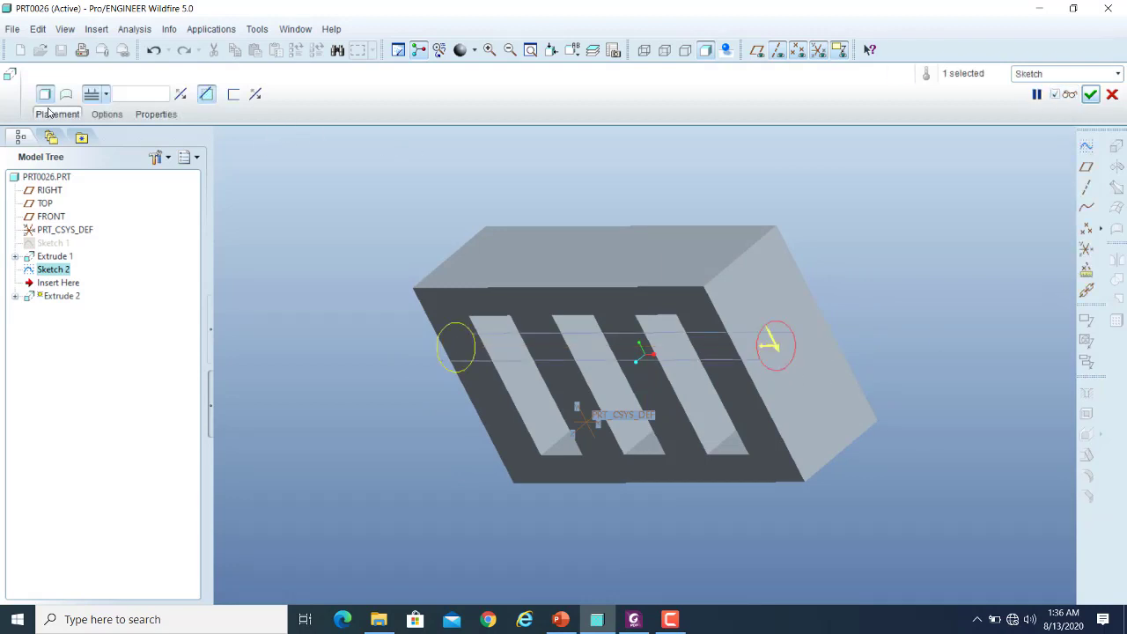
{"action": "left_click", "coordinate": [105, 94]}
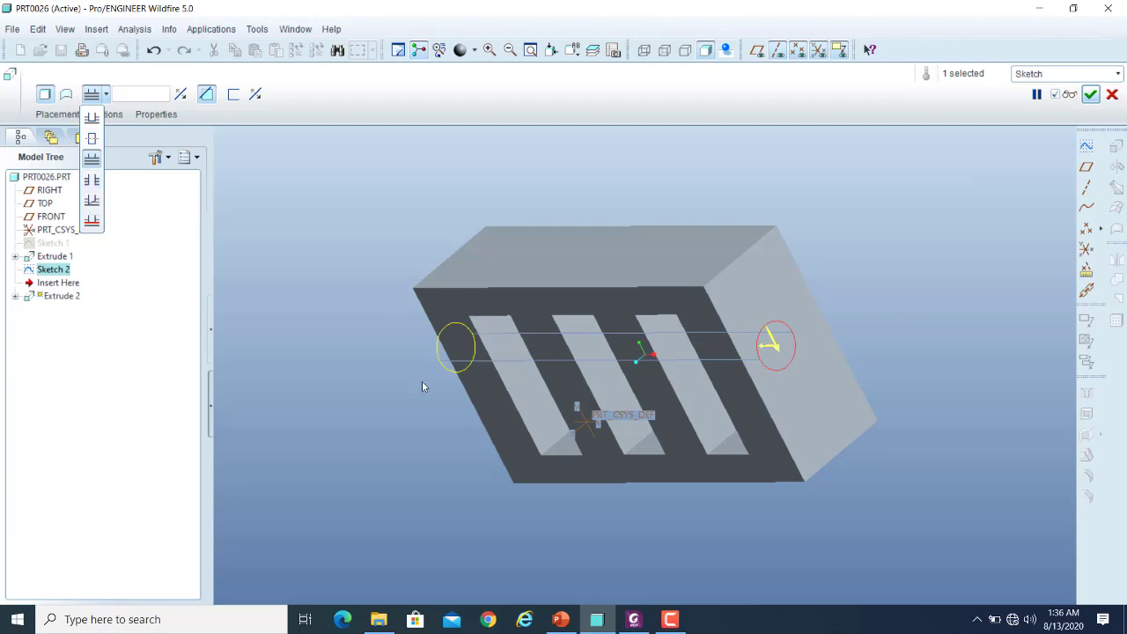
{"action": "left_click", "coordinate": [853, 382]}
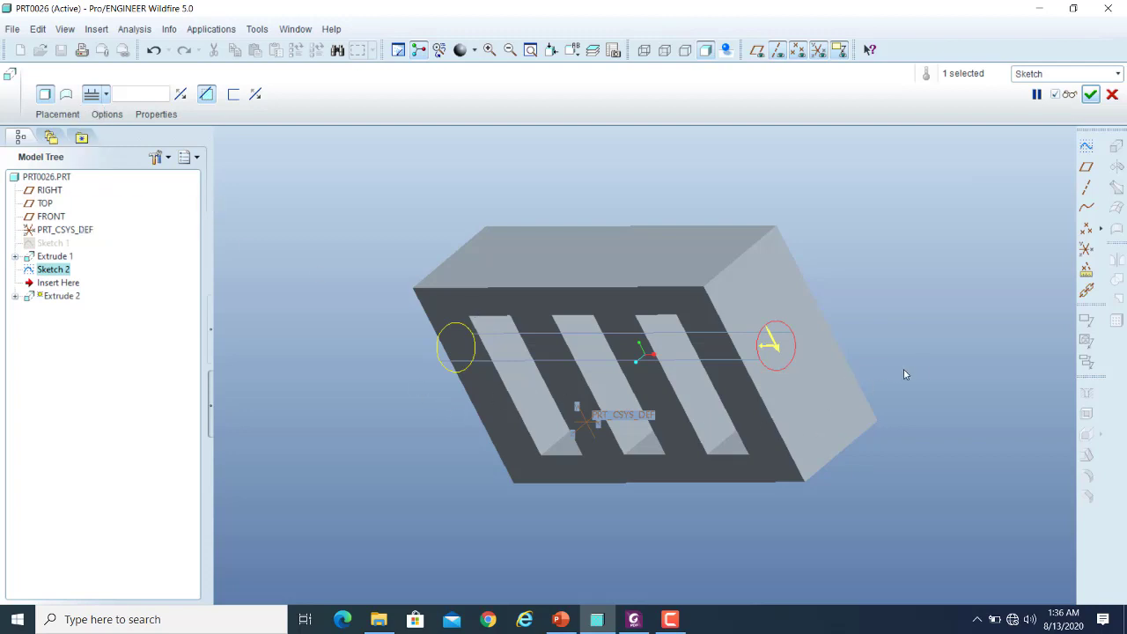
{"action": "middle_click_drag", "start_coordinate": [912, 327], "coordinate": [799, 421]}
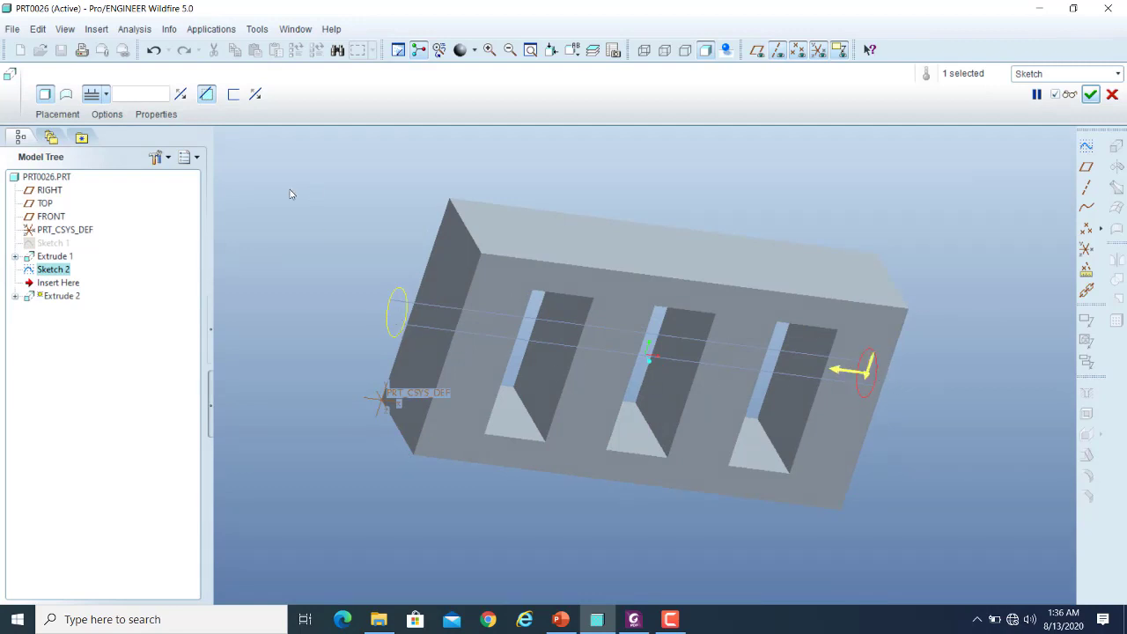
{"action": "left_click", "coordinate": [106, 97]}
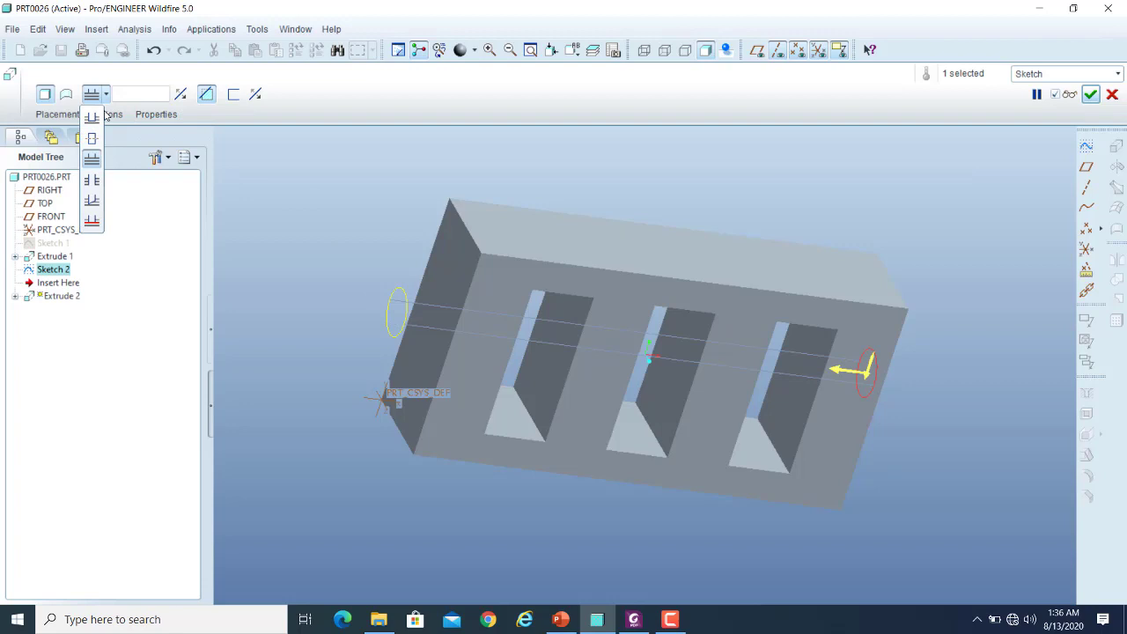
{"action": "left_click", "coordinate": [92, 181]}
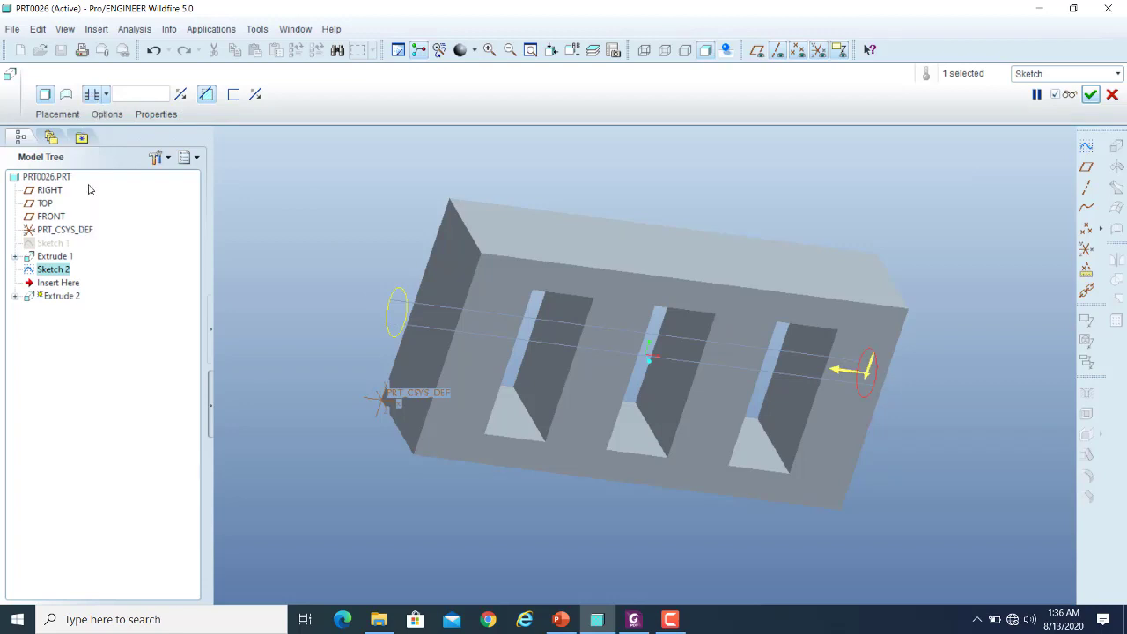
{"action": "left_click", "coordinate": [1069, 94]}
{"action": "middle_click_drag", "start_coordinate": [990, 316], "coordinate": [942, 302]}
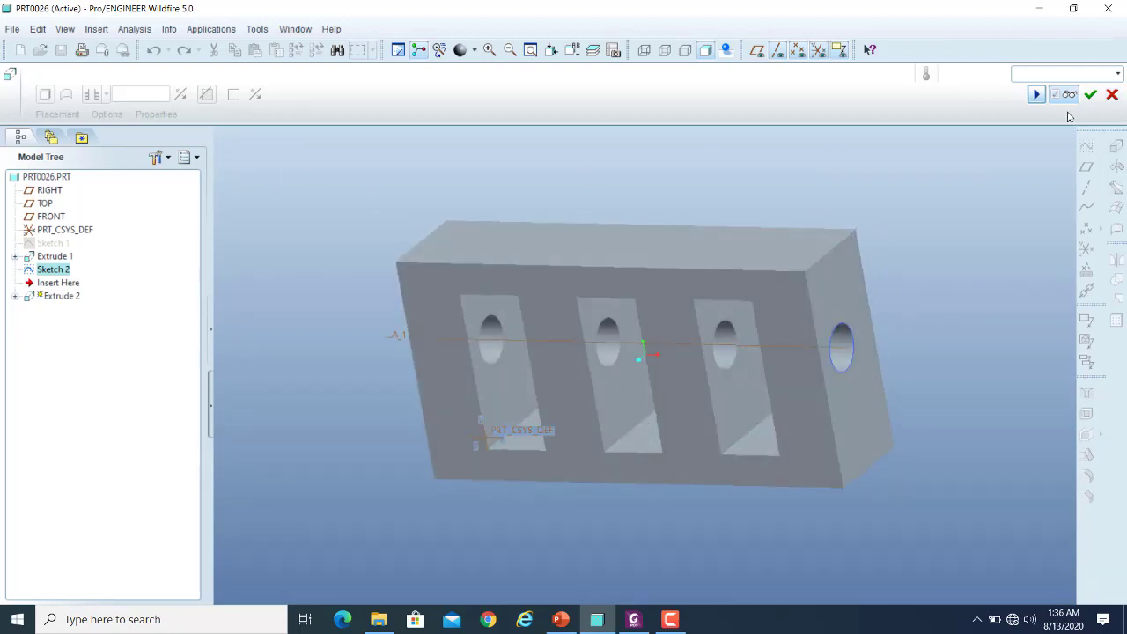
{"action": "left_click", "coordinate": [1036, 94]}
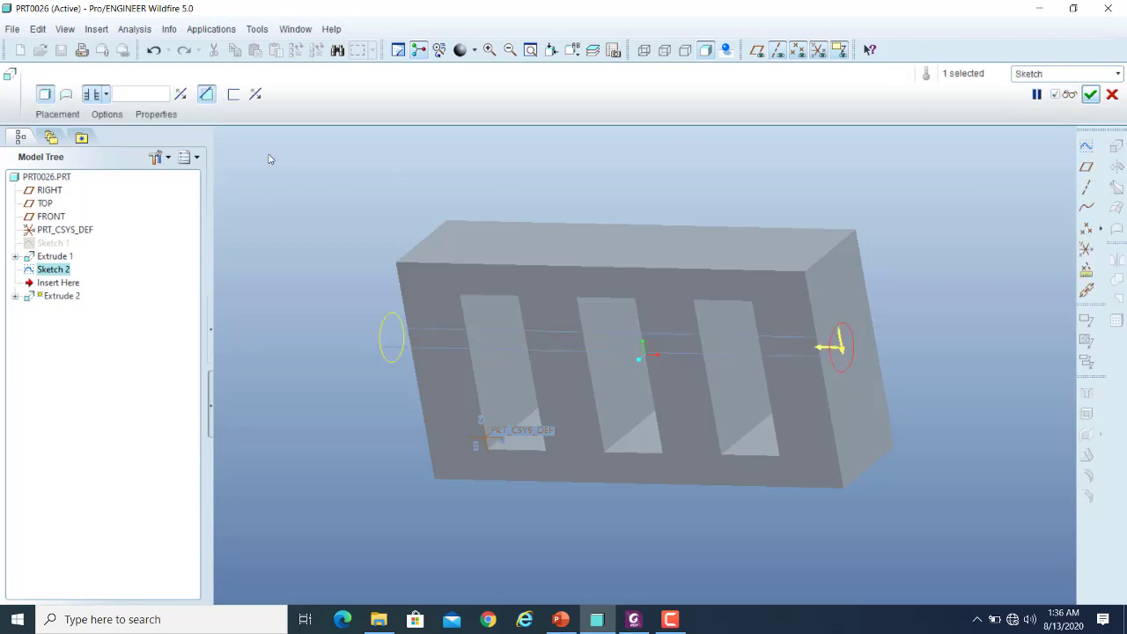
- End the cut at a picked wall of the nearest slot and preview the result
{"action": "left_click", "coordinate": [106, 95]}
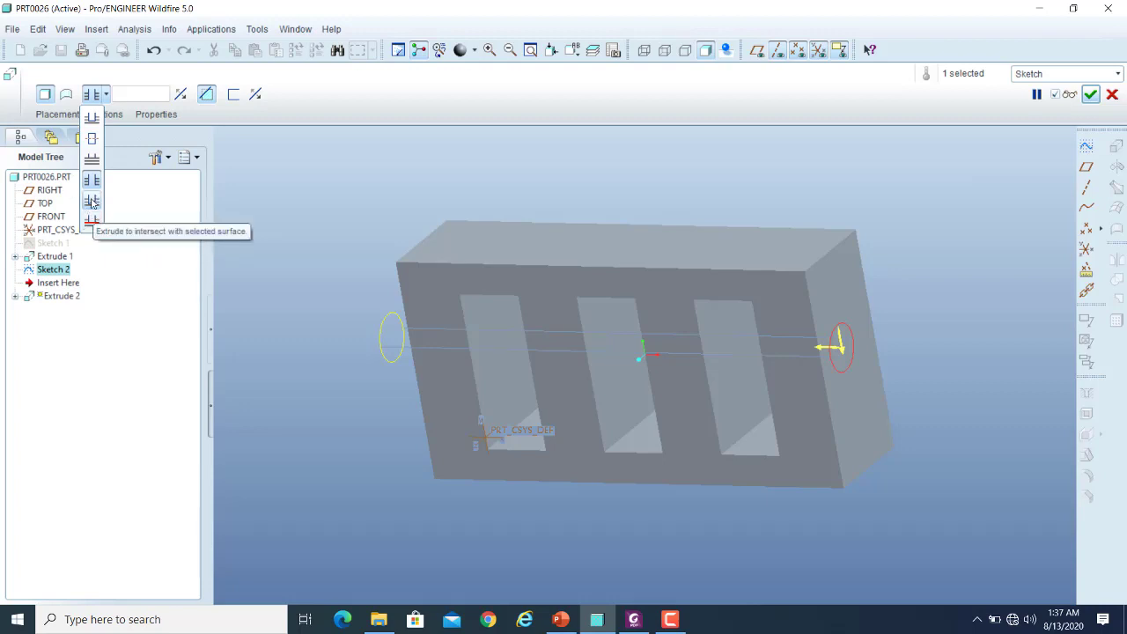
{"action": "left_click", "coordinate": [92, 202]}
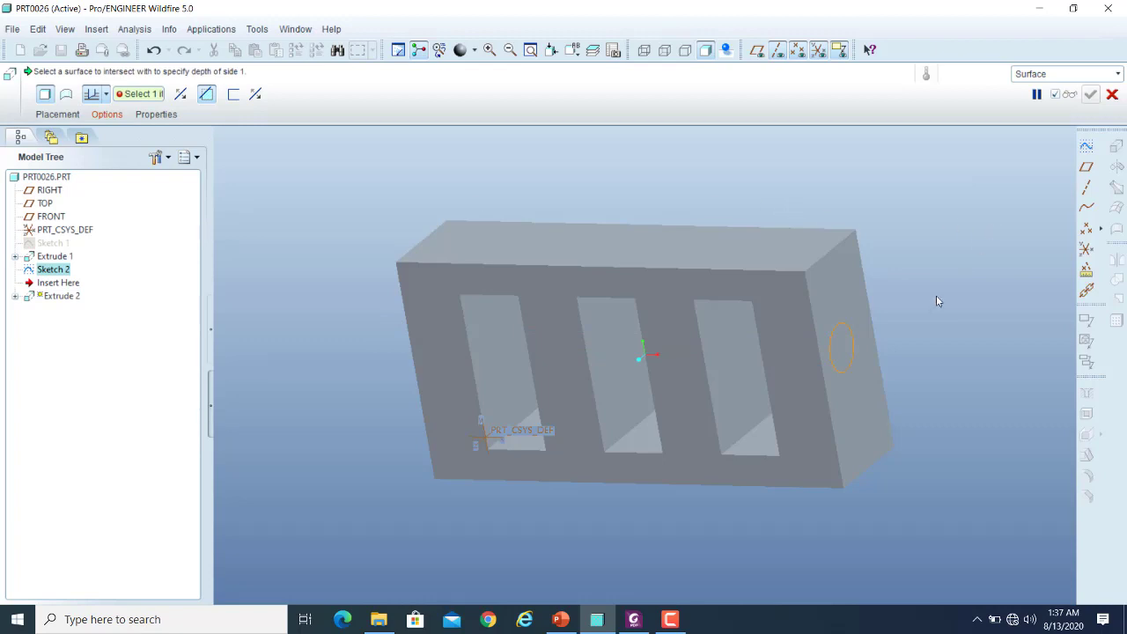
{"action": "left_click", "coordinate": [729, 366]}
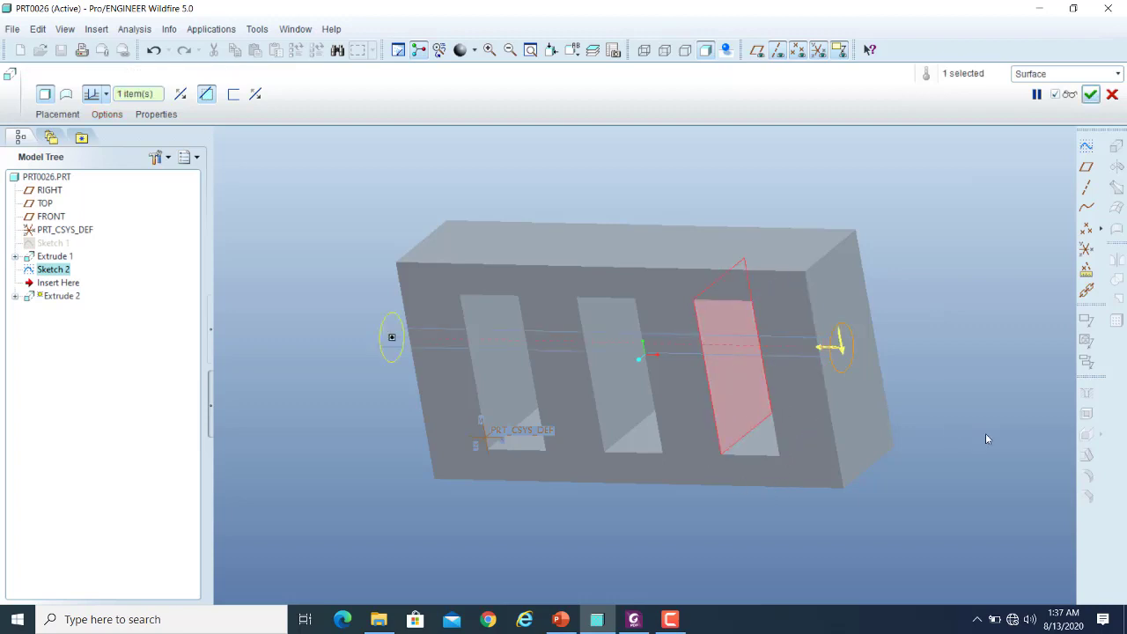
{"action": "middle_click_drag", "start_coordinate": [948, 396], "coordinate": [957, 355]}
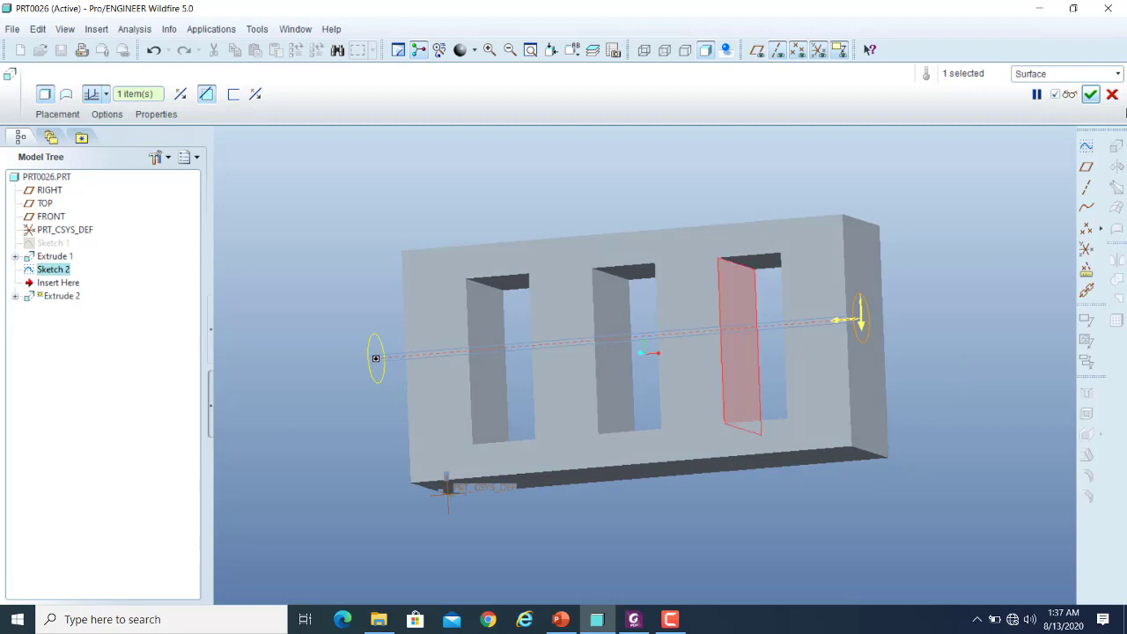
{"action": "left_click", "coordinate": [1068, 94]}
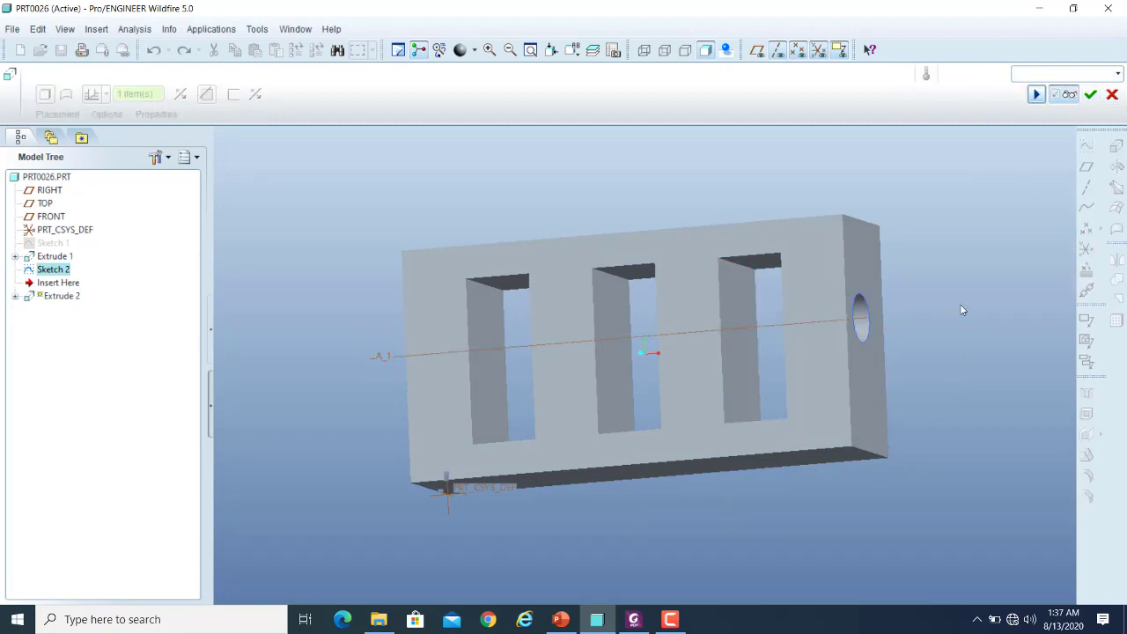
- Re-inspect the current cut preview from several angles, then return to editing it
{"action": "mouse_move", "coordinate": [962, 310]}
{"action": "middle_mouse_down"}
{"action": "mouse_move", "coordinate": [942, 302]}
{"action": "mouse_move", "coordinate": [981, 312]}
{"action": "middle_mouse_up"}
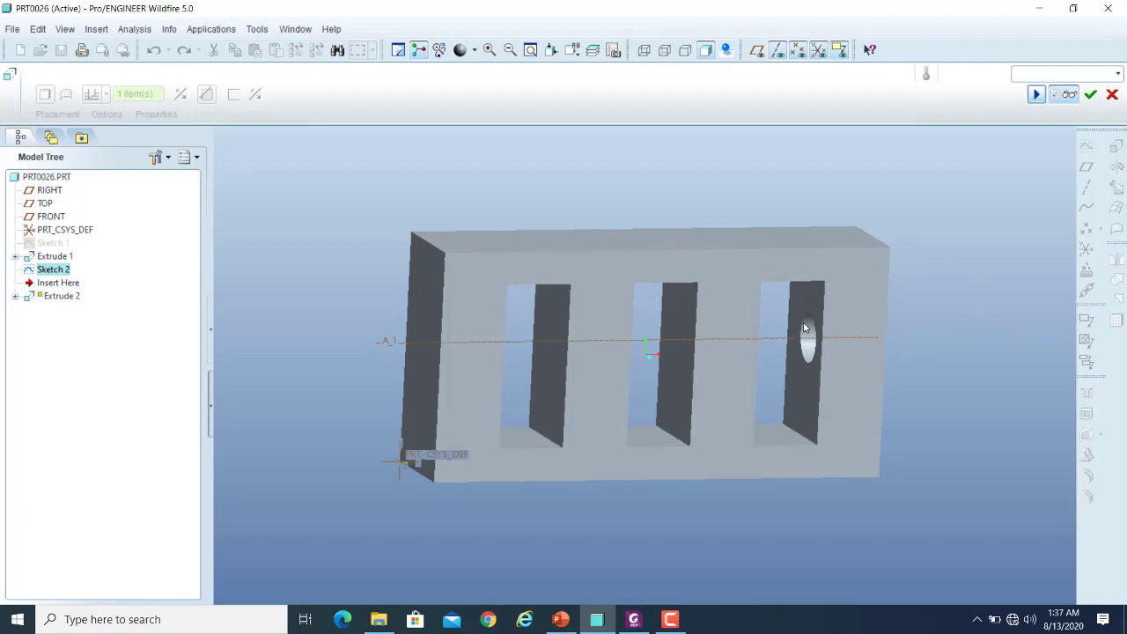
{"action": "middle_click_drag", "start_coordinate": [898, 379], "coordinate": [881, 363]}
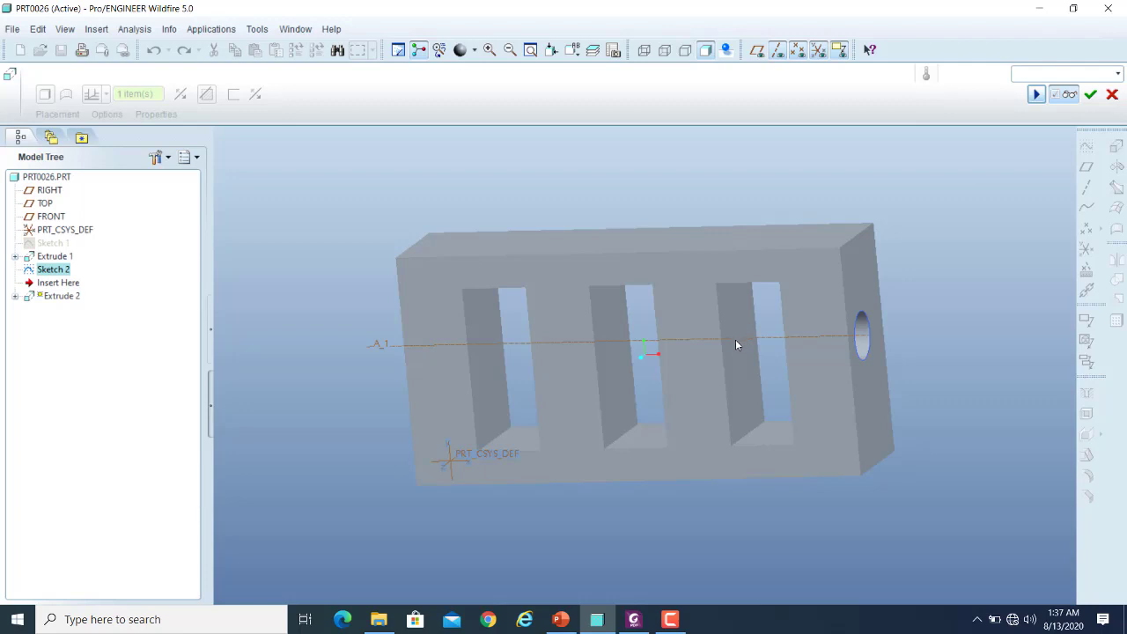
{"action": "middle_click_drag", "start_coordinate": [695, 455], "coordinate": [752, 460]}
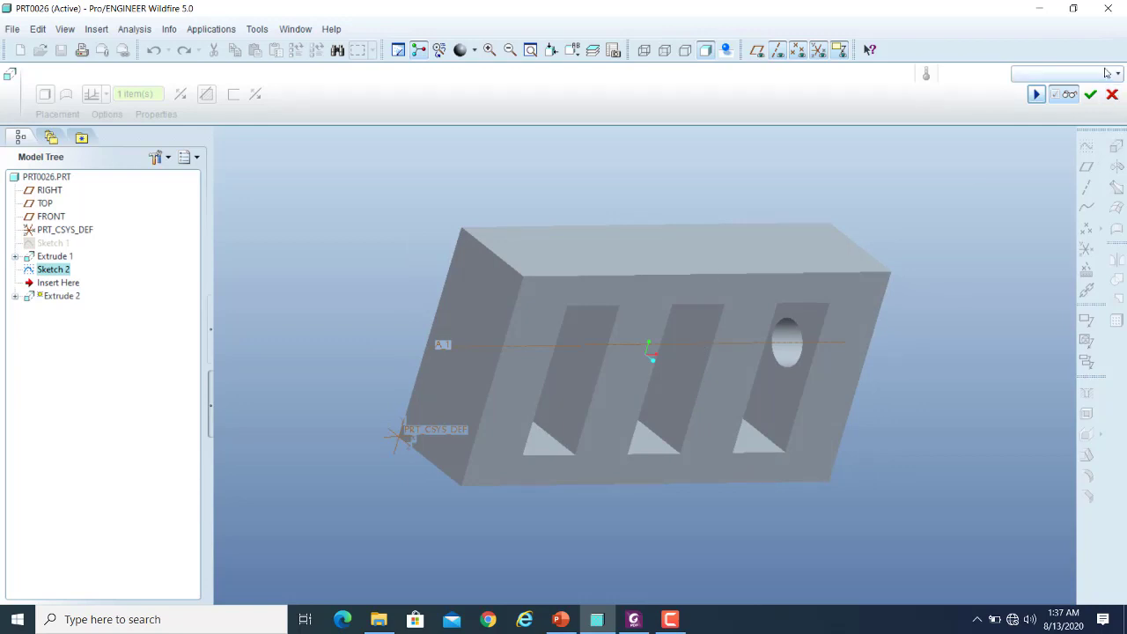
{"action": "left_click", "coordinate": [1069, 100]}
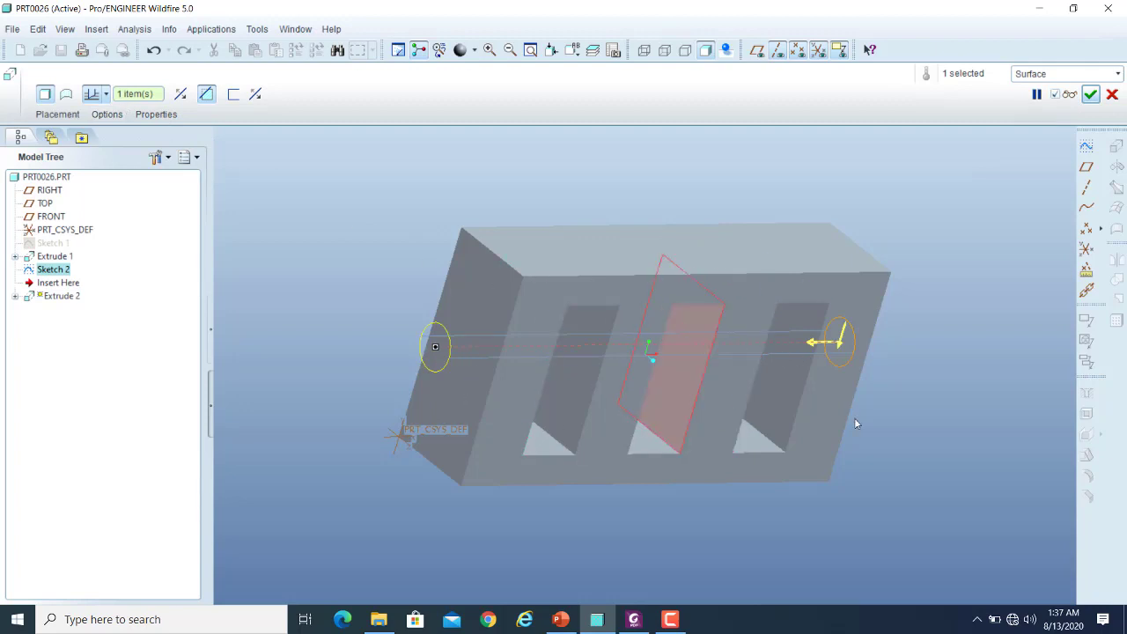
{"action": "mouse_move", "coordinate": [854, 423]}
{"action": "middle_mouse_down"}
{"action": "mouse_move", "coordinate": [884, 438]}
{"action": "mouse_move", "coordinate": [868, 426]}
{"action": "middle_mouse_up"}
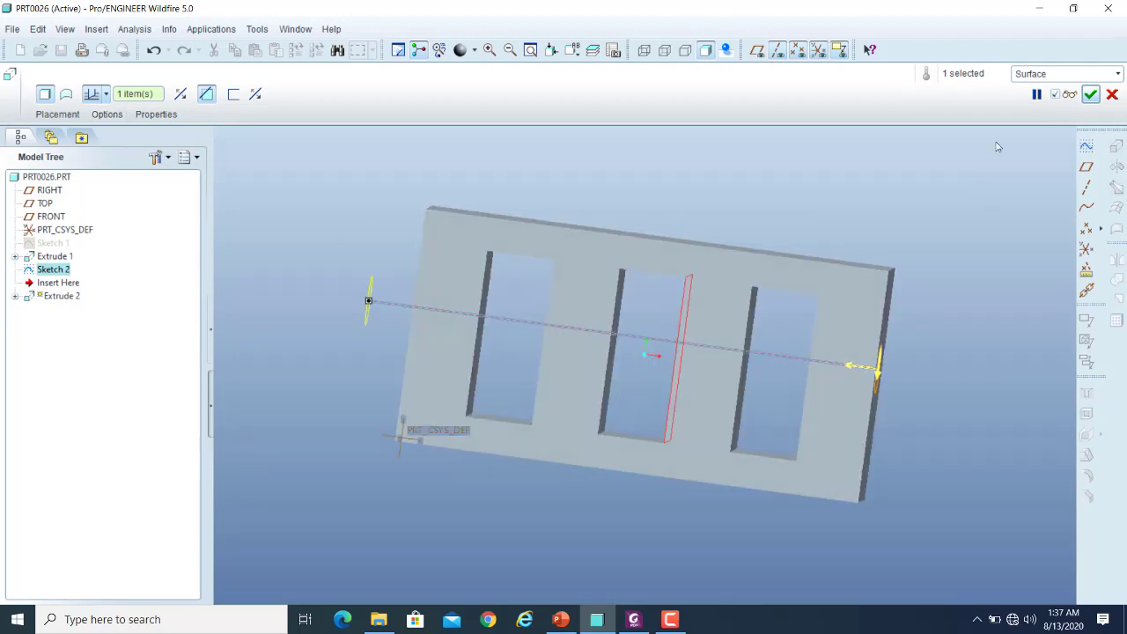
{"action": "left_click", "coordinate": [1074, 95]}
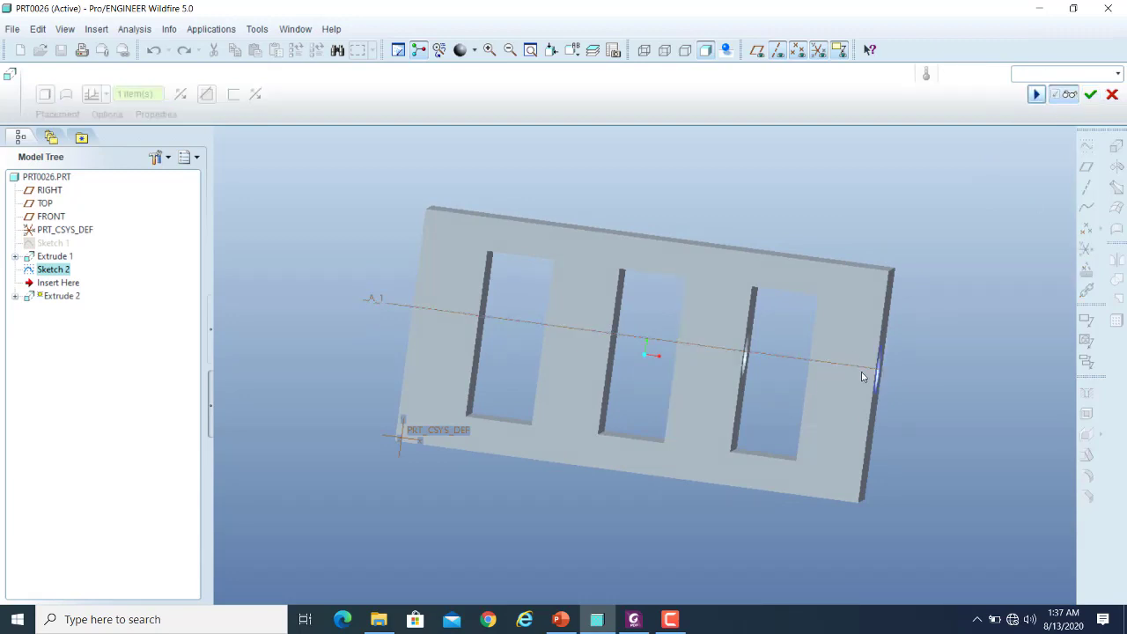
{"action": "middle_click_drag", "start_coordinate": [862, 376], "coordinate": [831, 418]}
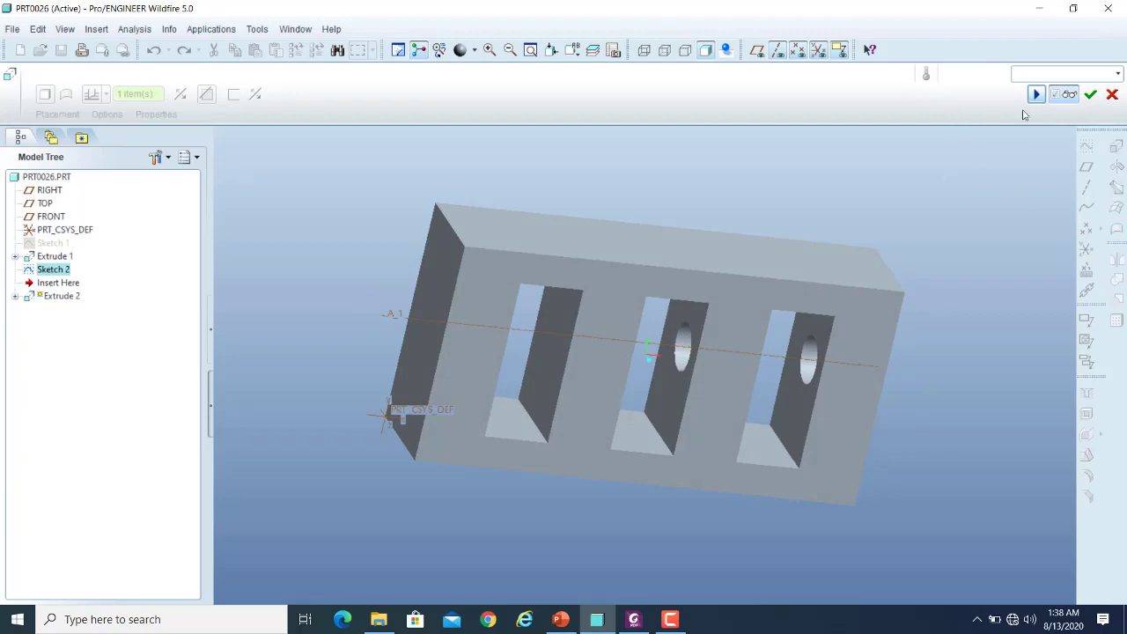
{"action": "left_click", "coordinate": [1068, 94]}
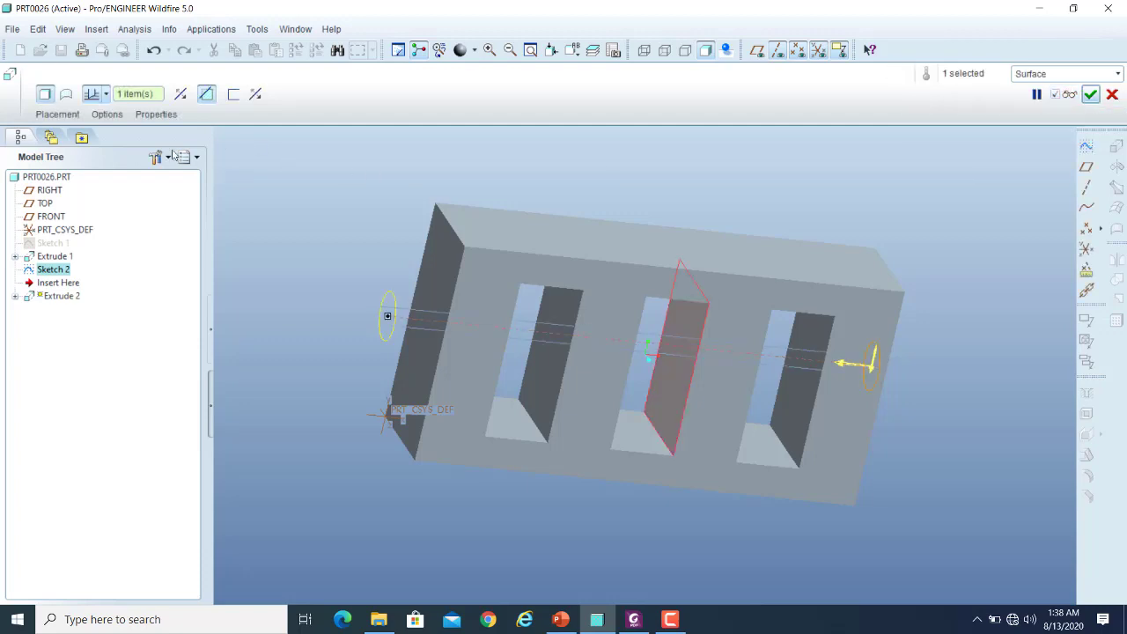
- Set the depth to To Selected, referencing the leftmost slot opening's edge
{"action": "left_click", "coordinate": [107, 95]}
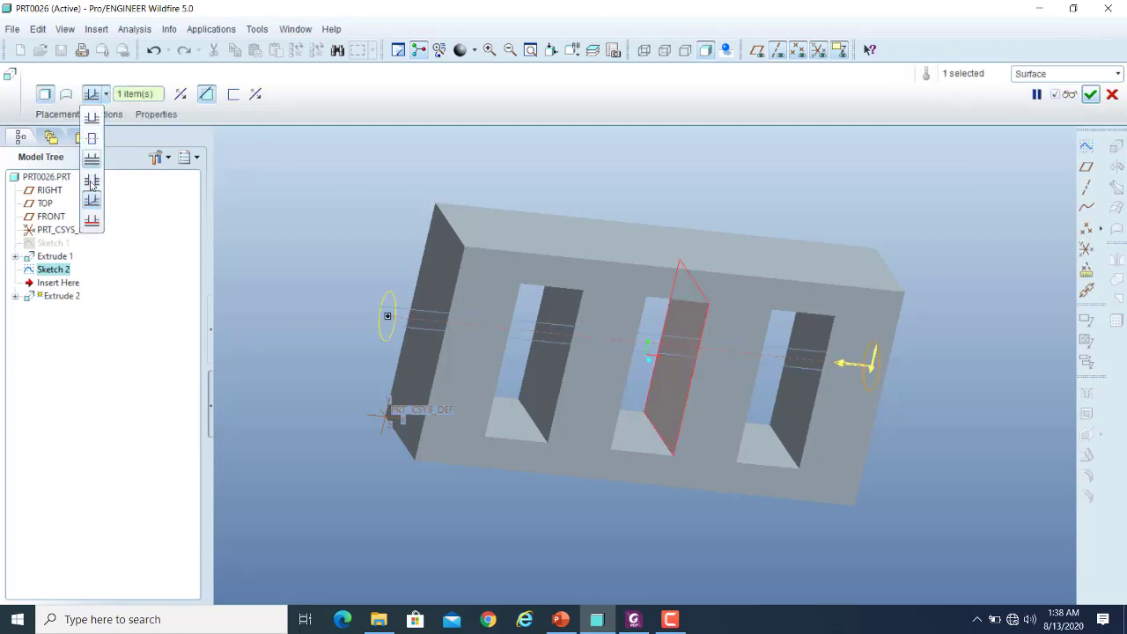
{"action": "left_click", "coordinate": [91, 221]}
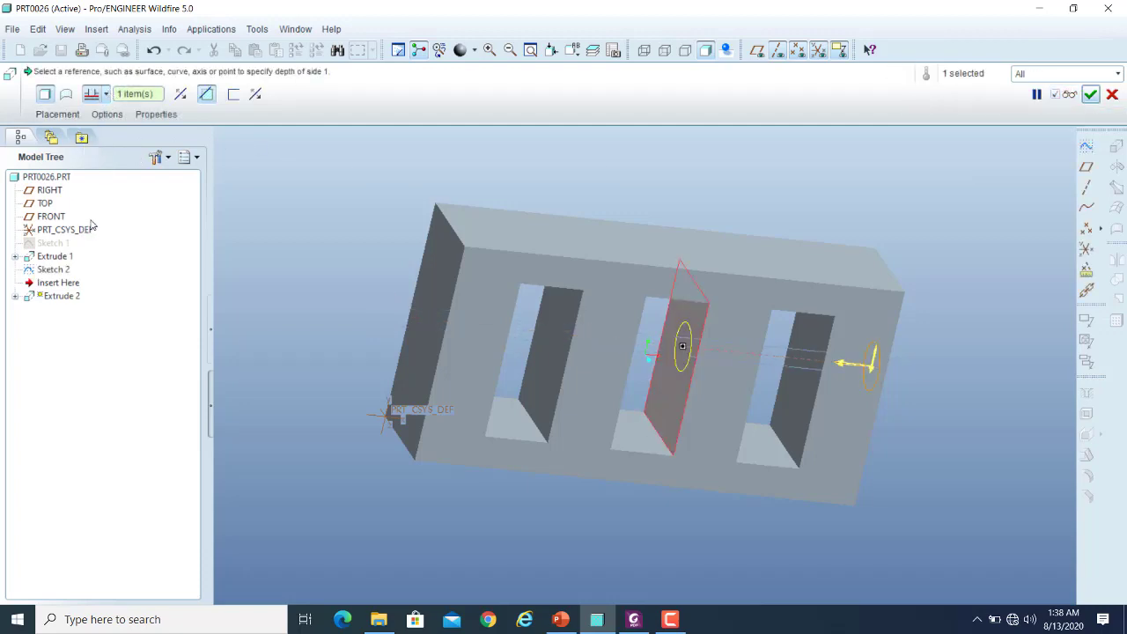
{"action": "middle_click_drag", "start_coordinate": [896, 240], "coordinate": [874, 202]}
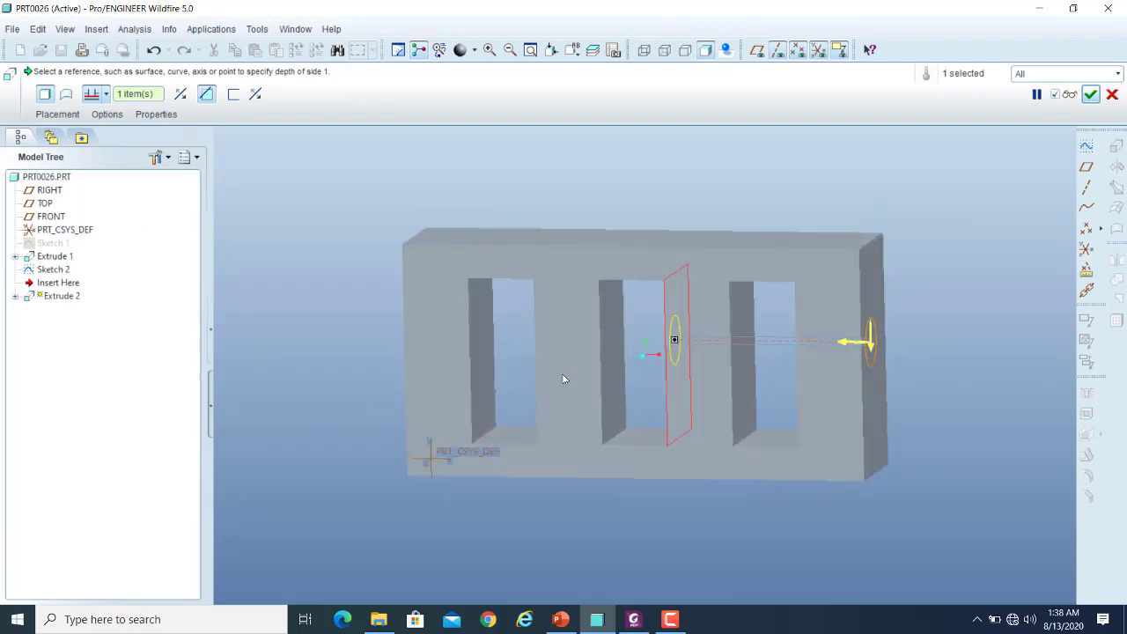
{"action": "left_click", "coordinate": [533, 325]}
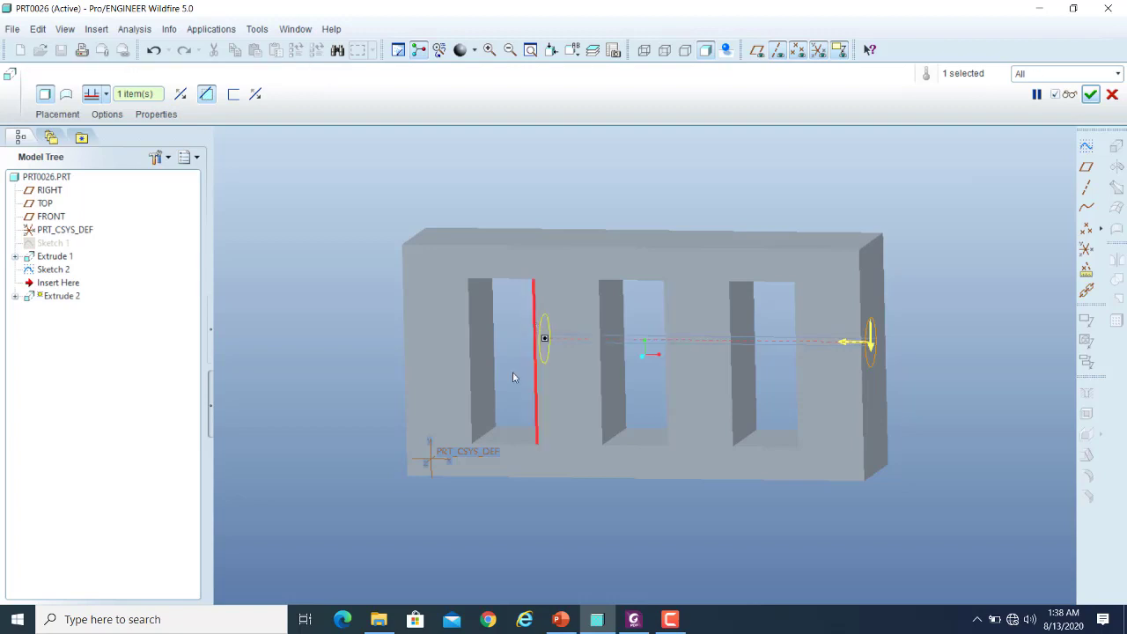
{"action": "middle_click_drag", "start_coordinate": [504, 431], "coordinate": [616, 460]}
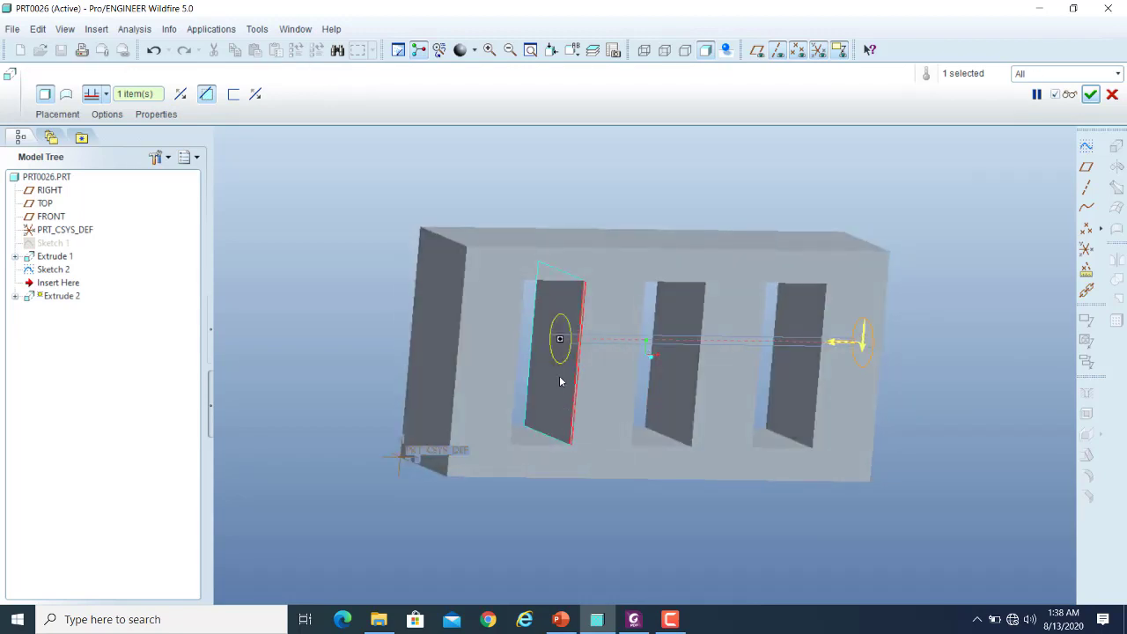
{"action": "middle_click_drag", "start_coordinate": [686, 531], "coordinate": [649, 523]}
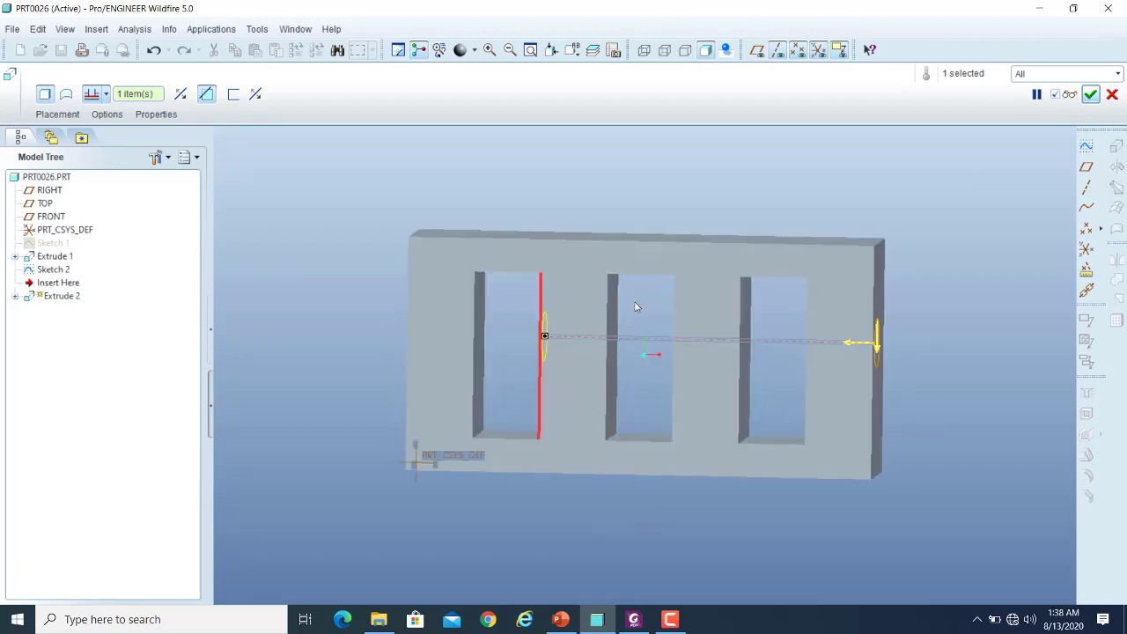
{"action": "scroll", "coordinate": [614, 290], "scroll_direction": "down", "scroll_amount": 4}
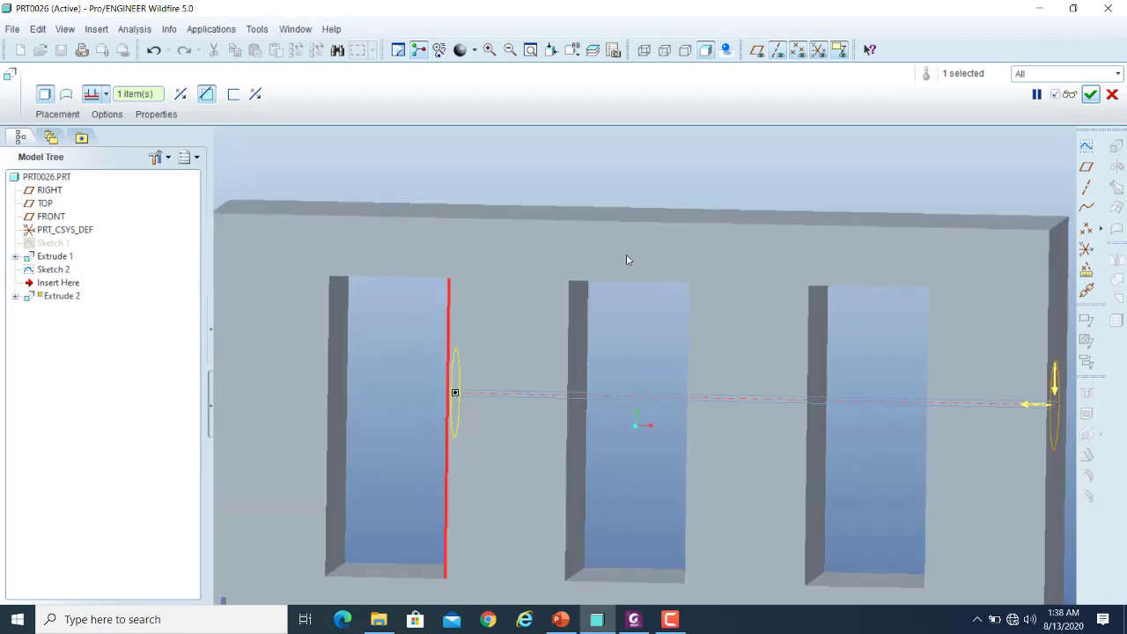
{"action": "left_click", "coordinate": [554, 285]}
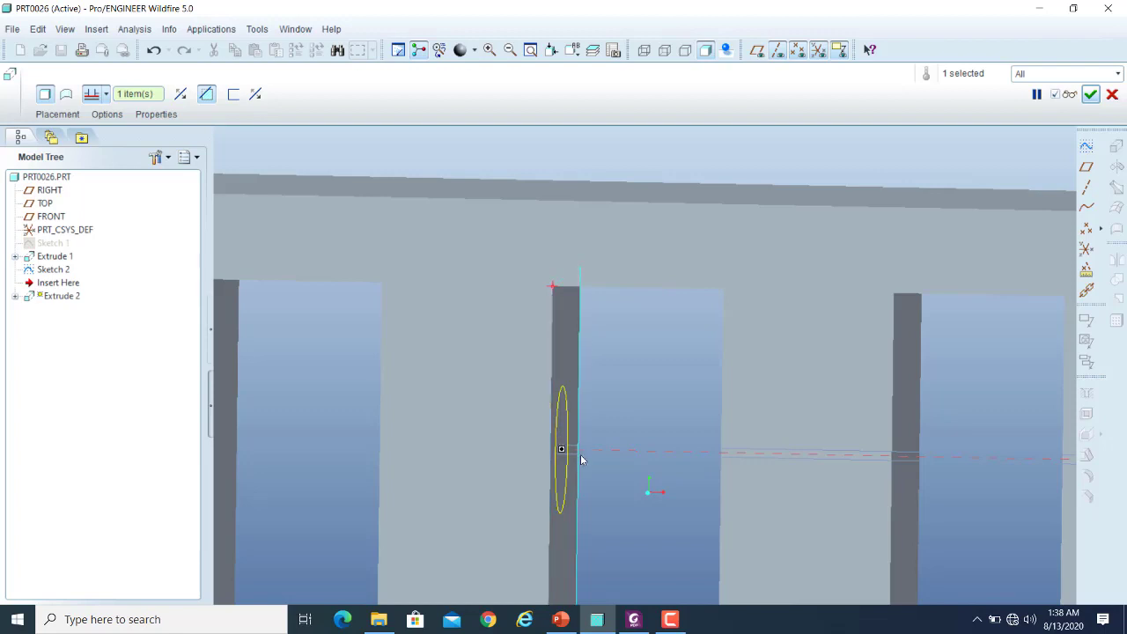
{"action": "scroll", "coordinate": [625, 452], "scroll_direction": "down", "scroll_amount": 3}
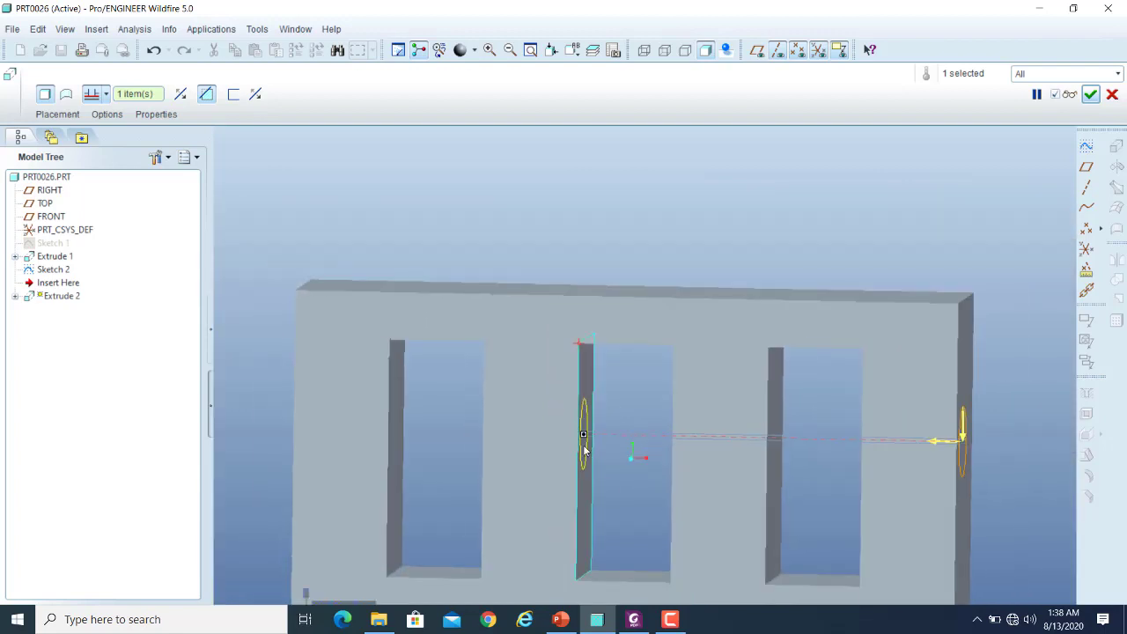
{"action": "left_click", "coordinate": [482, 344]}
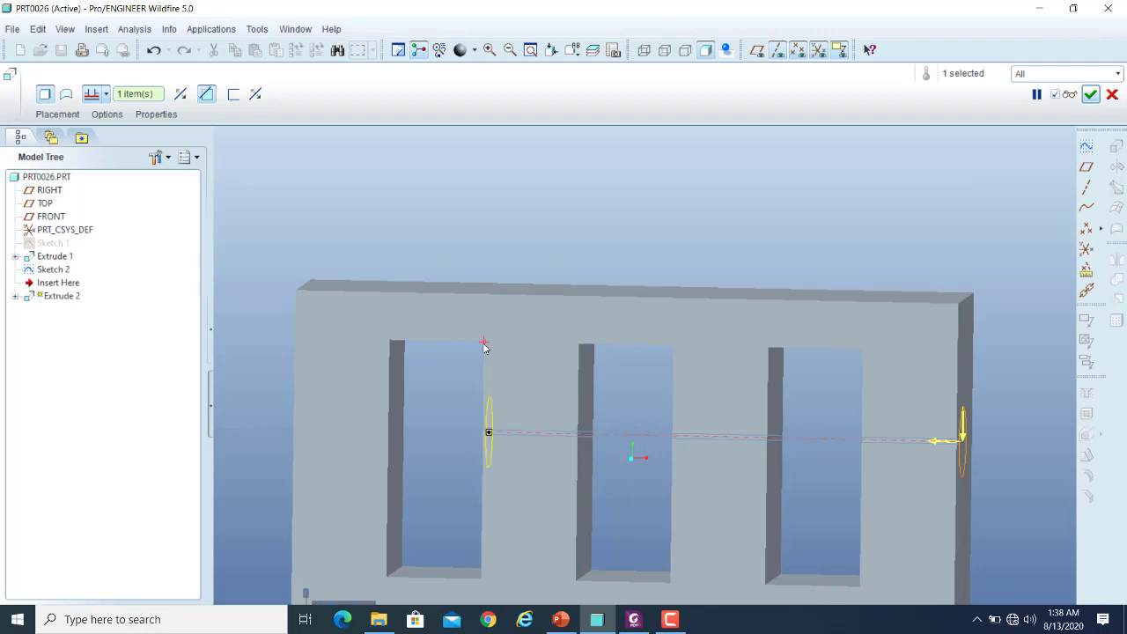
- Preview the bore through the end face and slot walls, then complete Extrude 2
{"action": "left_click", "coordinate": [1069, 94]}
{"action": "middle_click_drag", "start_coordinate": [639, 288], "coordinate": [610, 457]}
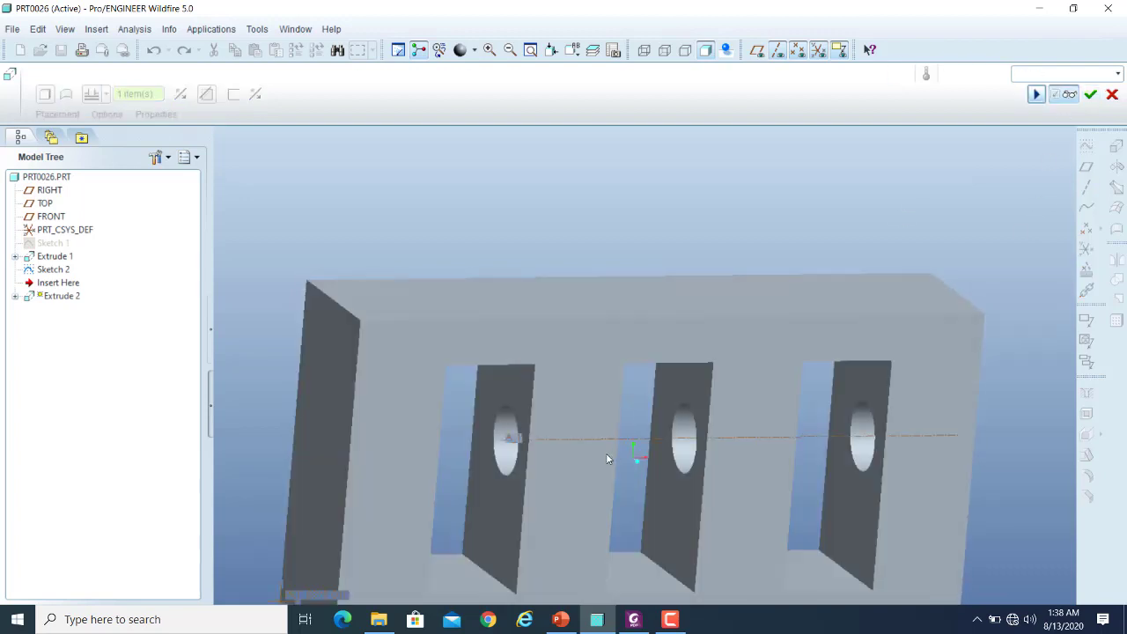
{"action": "scroll", "coordinate": [577, 308], "scroll_direction": "down", "scroll_amount": 3}
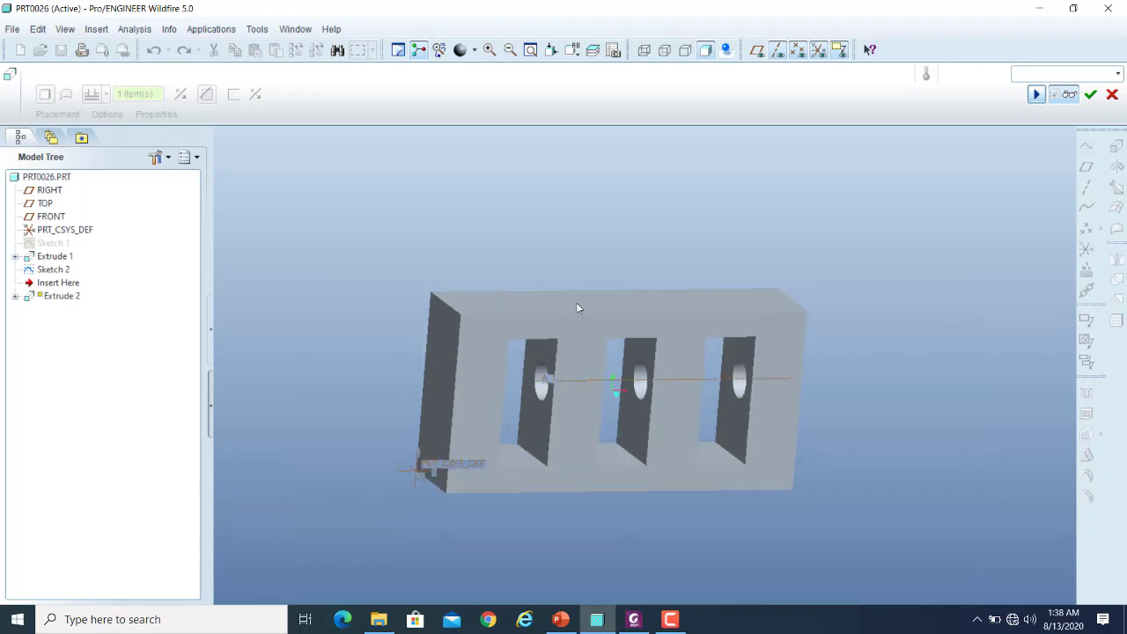
{"action": "middle_click_drag", "start_coordinate": [963, 367], "coordinate": [847, 397]}
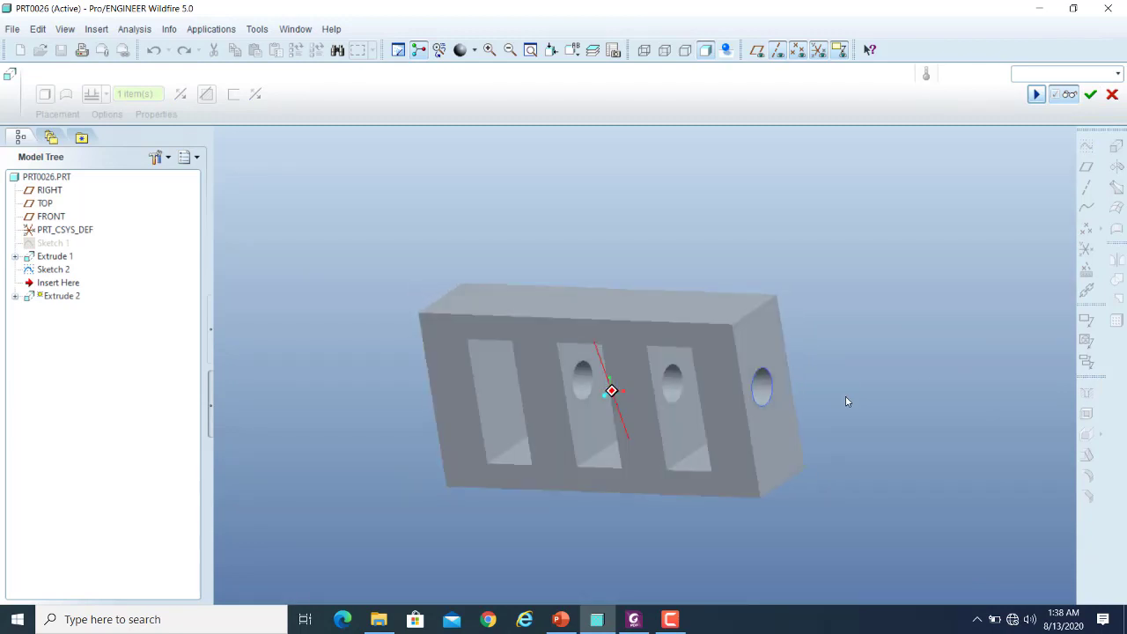
{"action": "left_click", "coordinate": [1068, 95]}
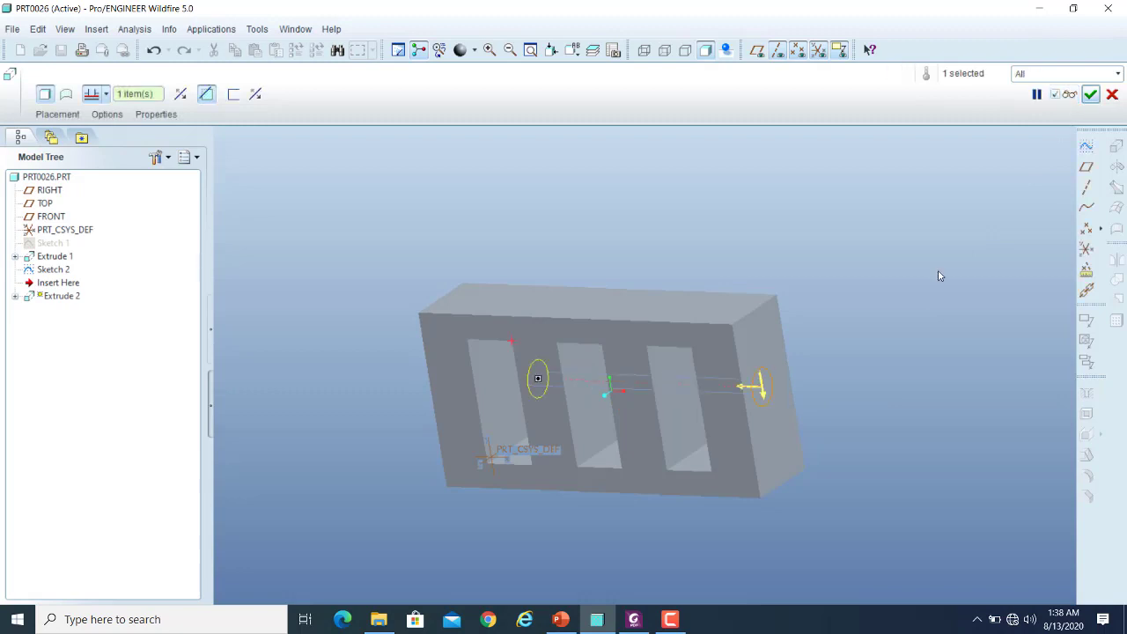
{"action": "left_click", "coordinate": [1090, 94]}
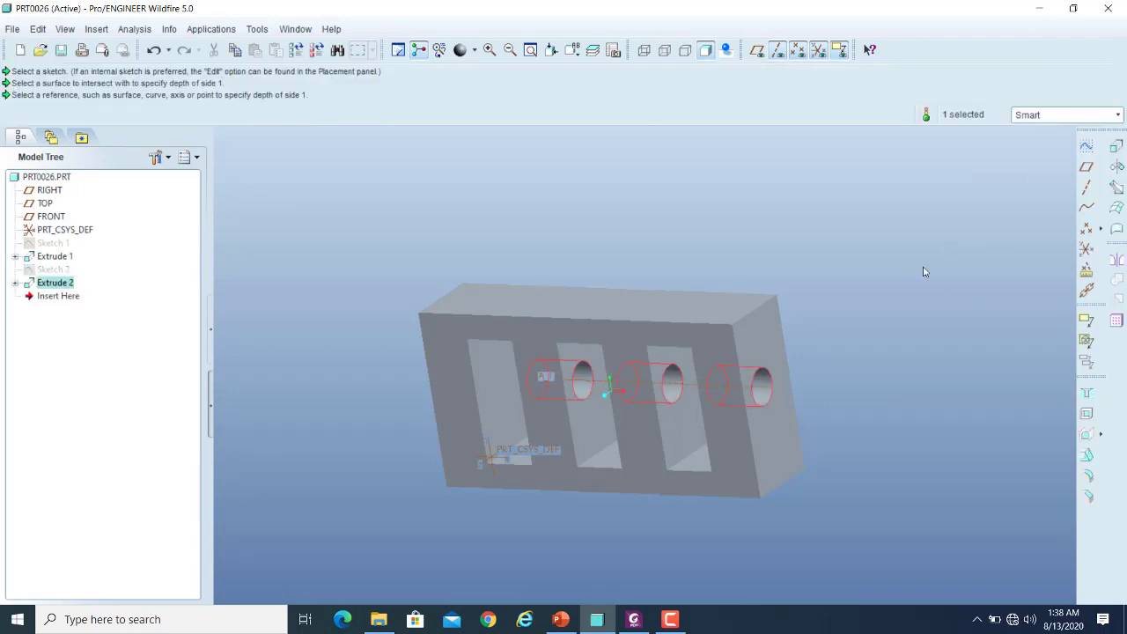
{"action": "left_click", "coordinate": [891, 340]}
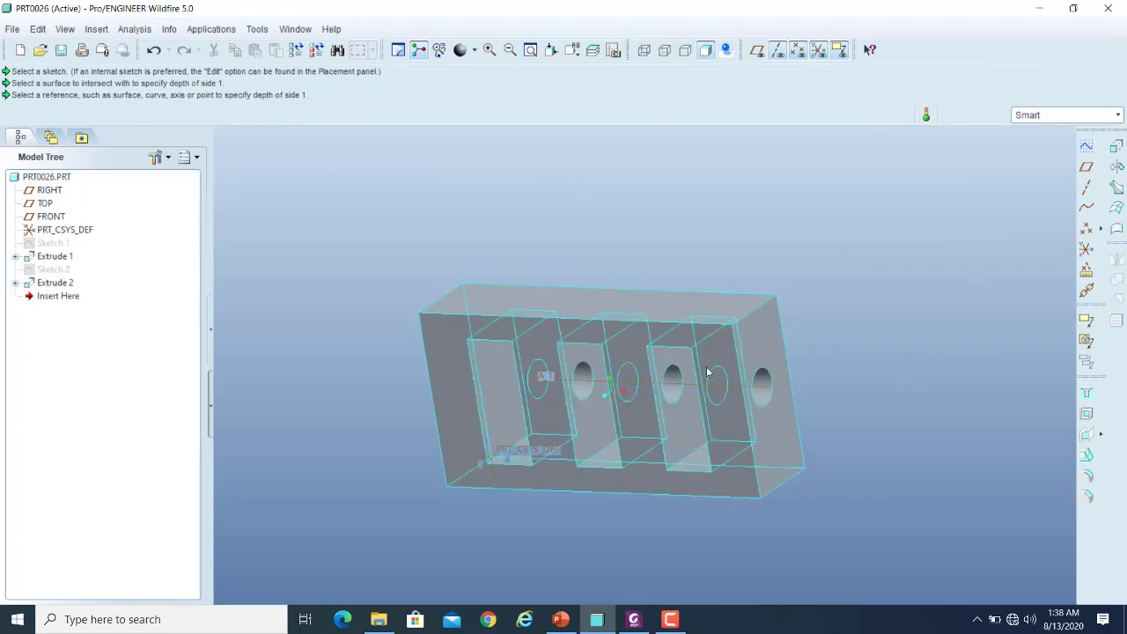
- Undo Extrude 2 and Sketch 2, then start a new Hole feature
{"action": "left_click", "coordinate": [154, 51]}
{"action": "left_click", "coordinate": [154, 51]}
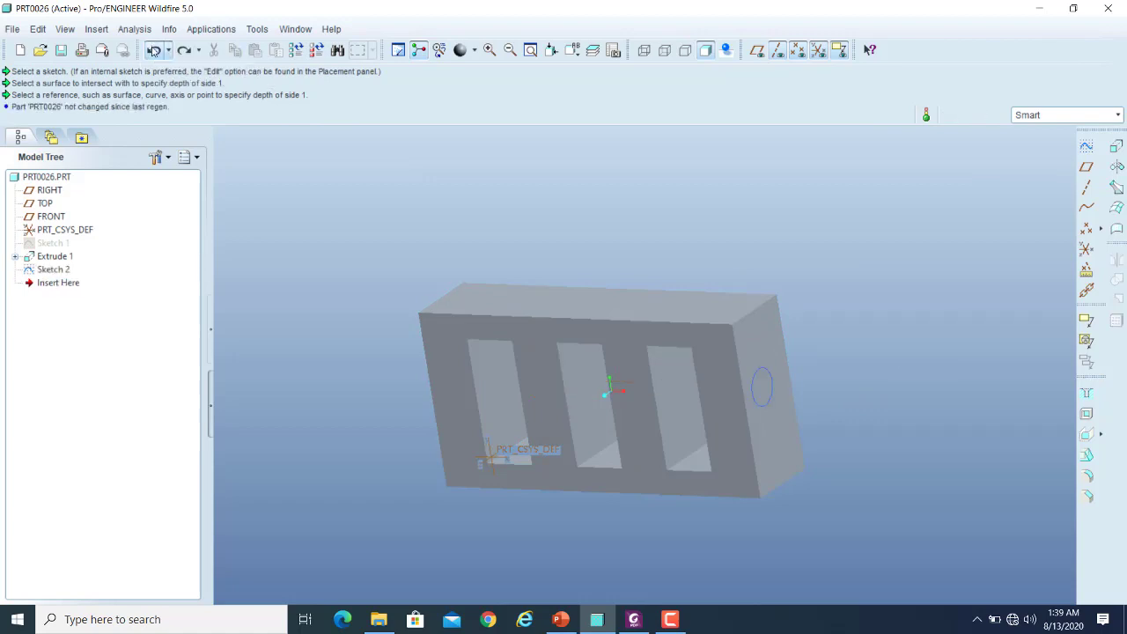
{"action": "left_click", "coordinate": [154, 51]}
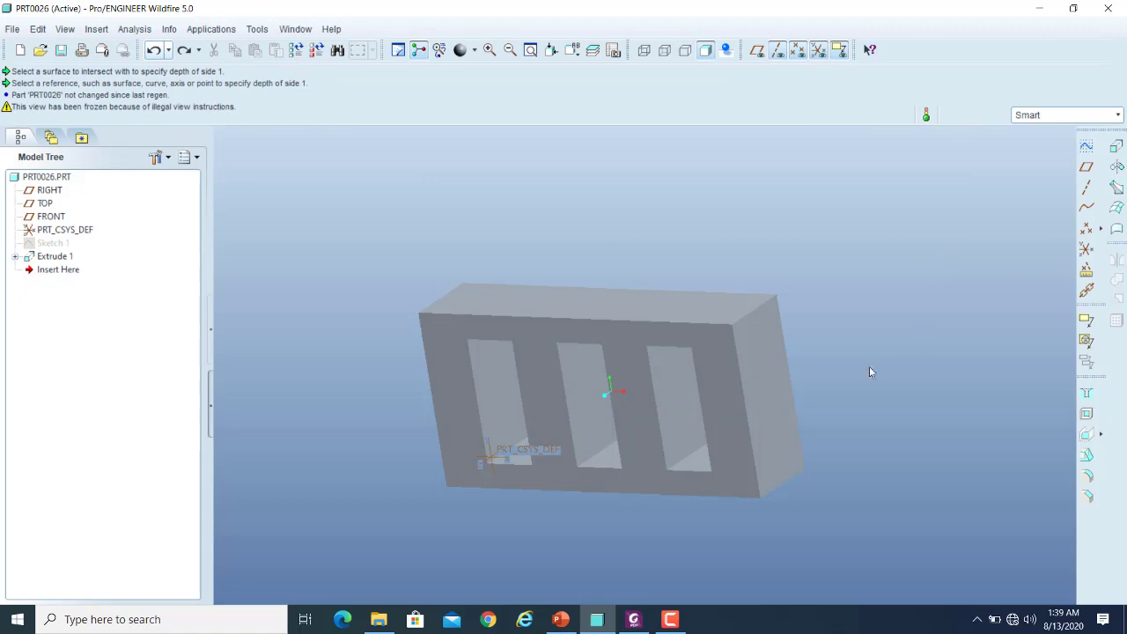
{"action": "left_click", "coordinate": [1087, 396]}
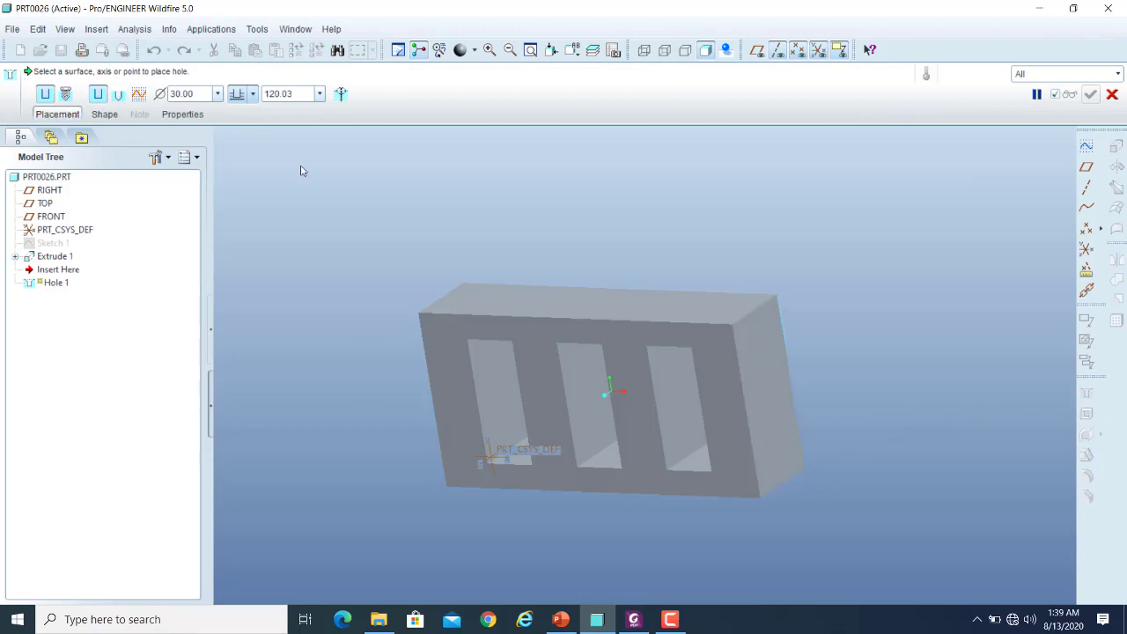
- Place a Ø30 hole on the block's right end face with Through All depth
{"action": "left_click", "coordinate": [770, 383]}
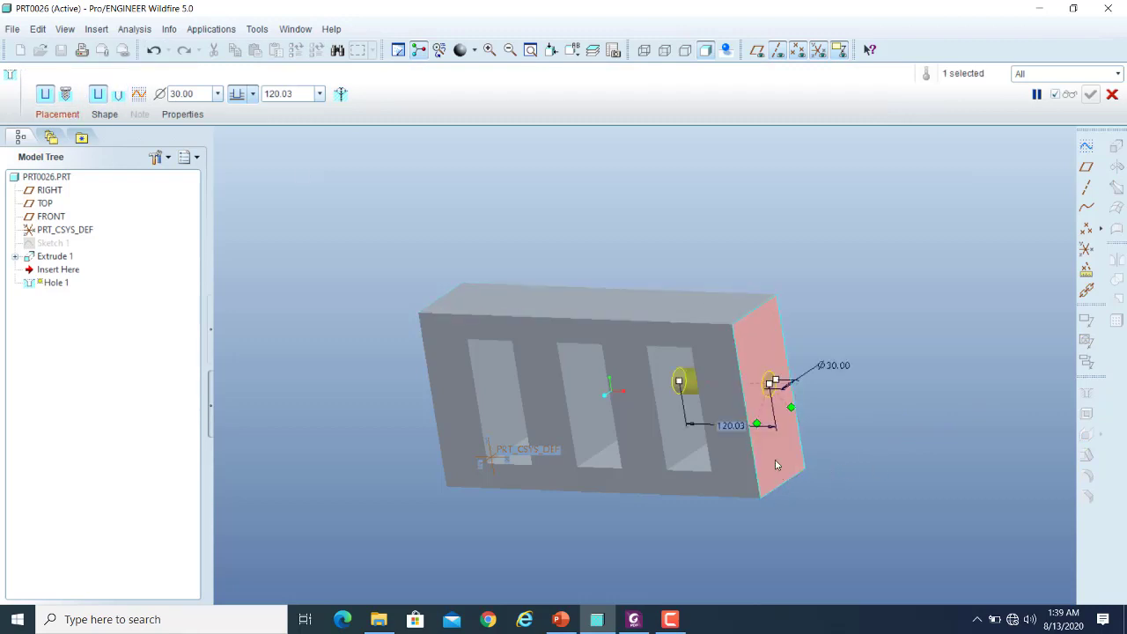
{"action": "left_click_drag", "start_coordinate": [757, 426], "coordinate": [785, 482]}
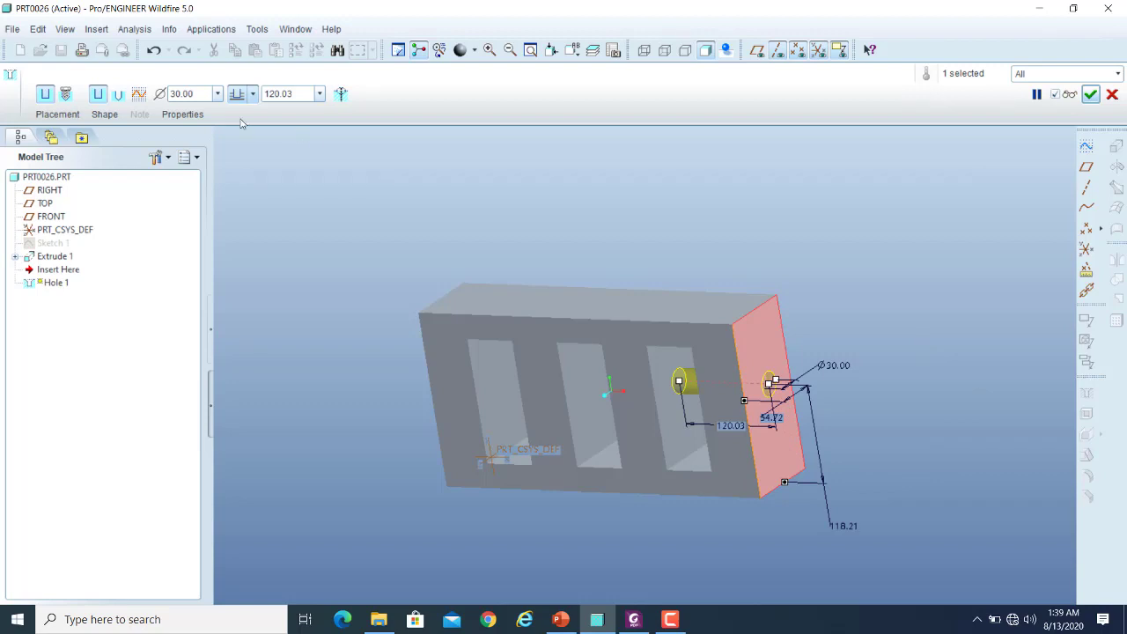
{"action": "left_click", "coordinate": [254, 94]}
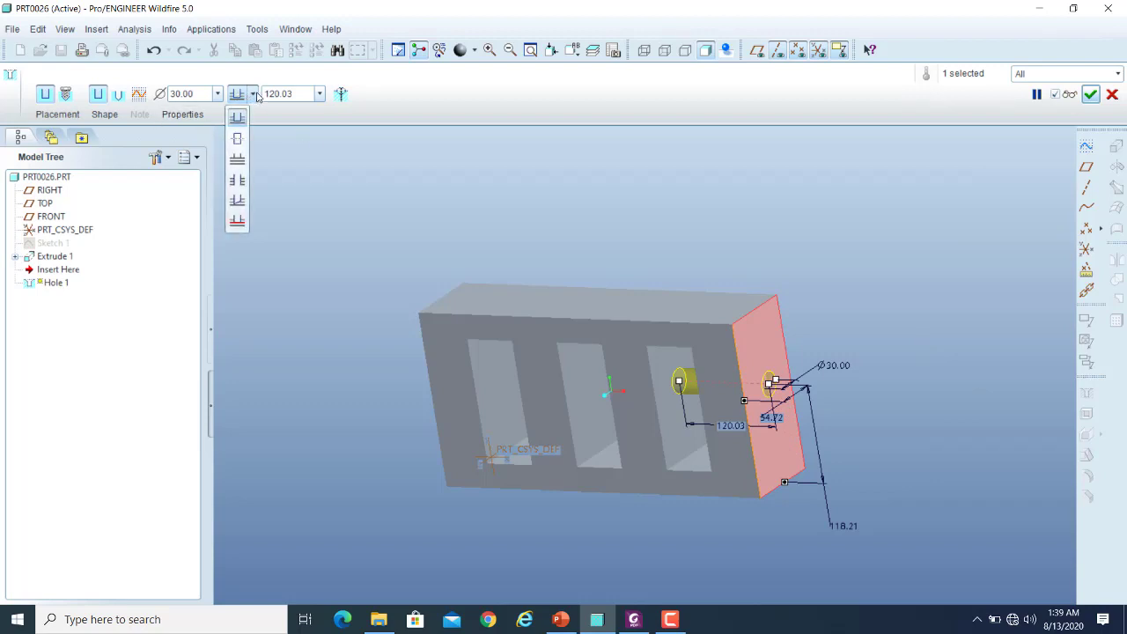
{"action": "left_click", "coordinate": [238, 159]}
- Change the hole depth to end at a selected surface
{"action": "middle_click_drag", "start_coordinate": [276, 372], "coordinate": [322, 369]}
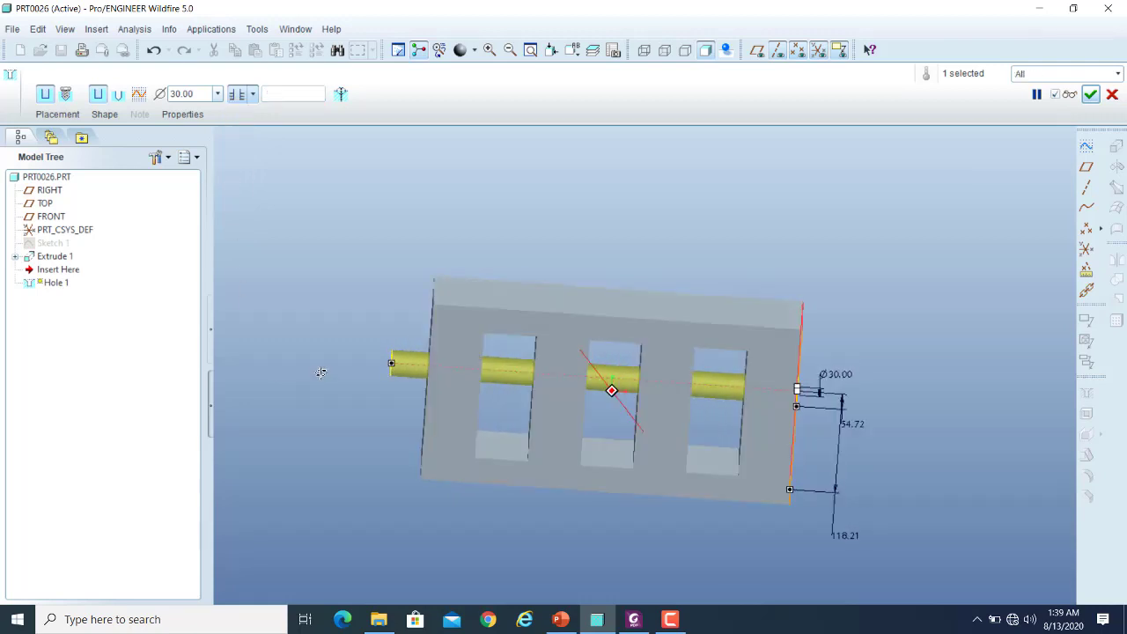
{"action": "middle_click_drag", "start_coordinate": [778, 361], "coordinate": [610, 390]}
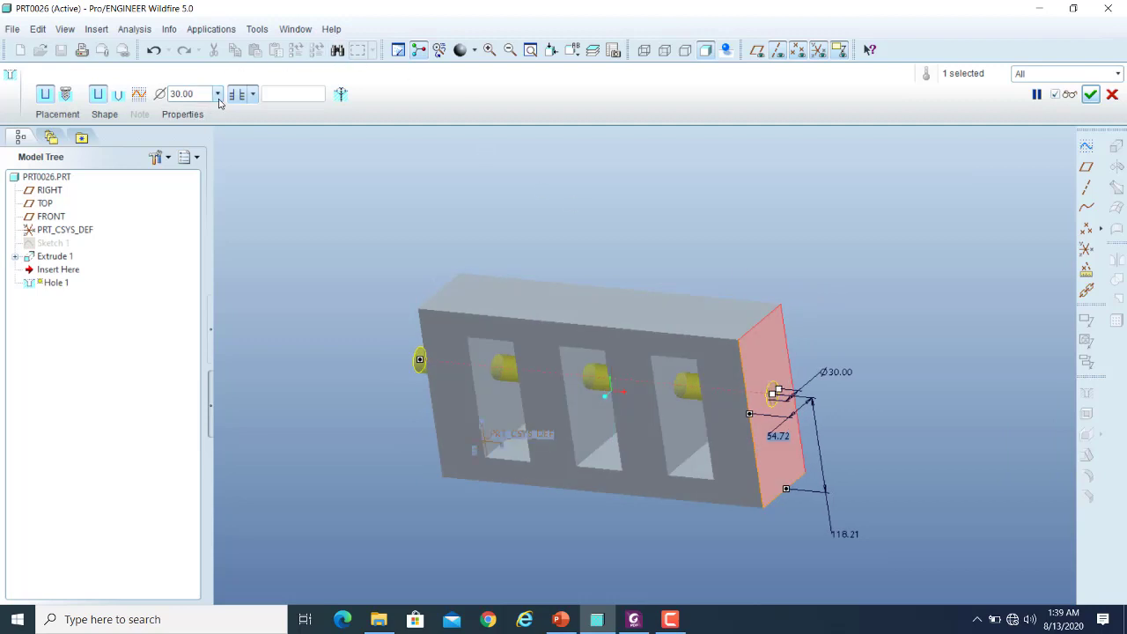
{"action": "left_click", "coordinate": [251, 95]}
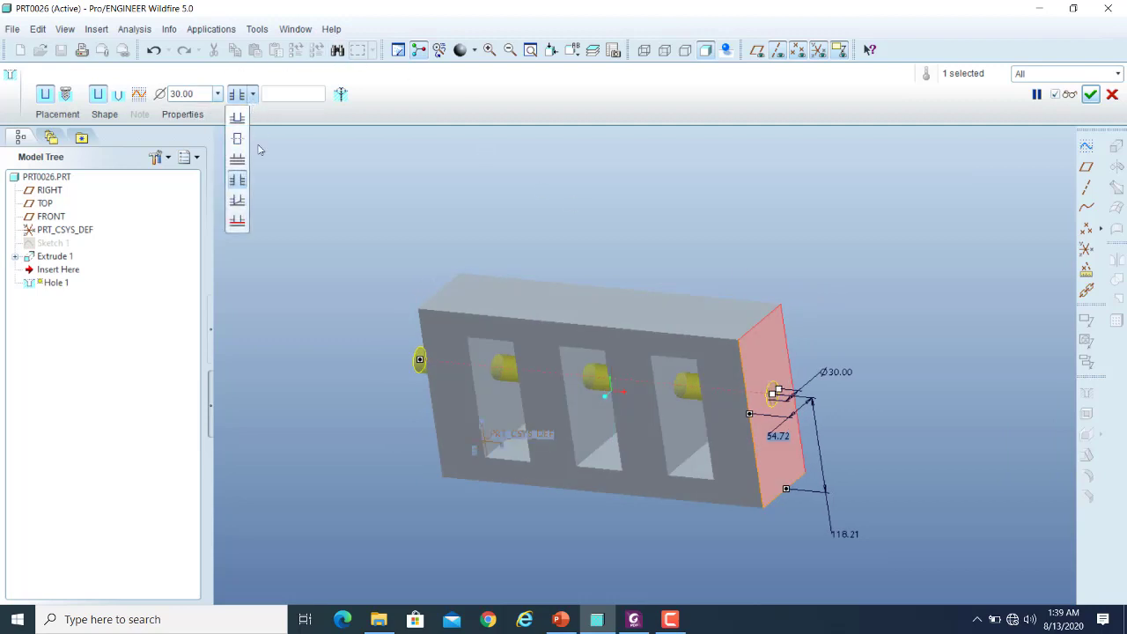
{"action": "left_click", "coordinate": [237, 201]}
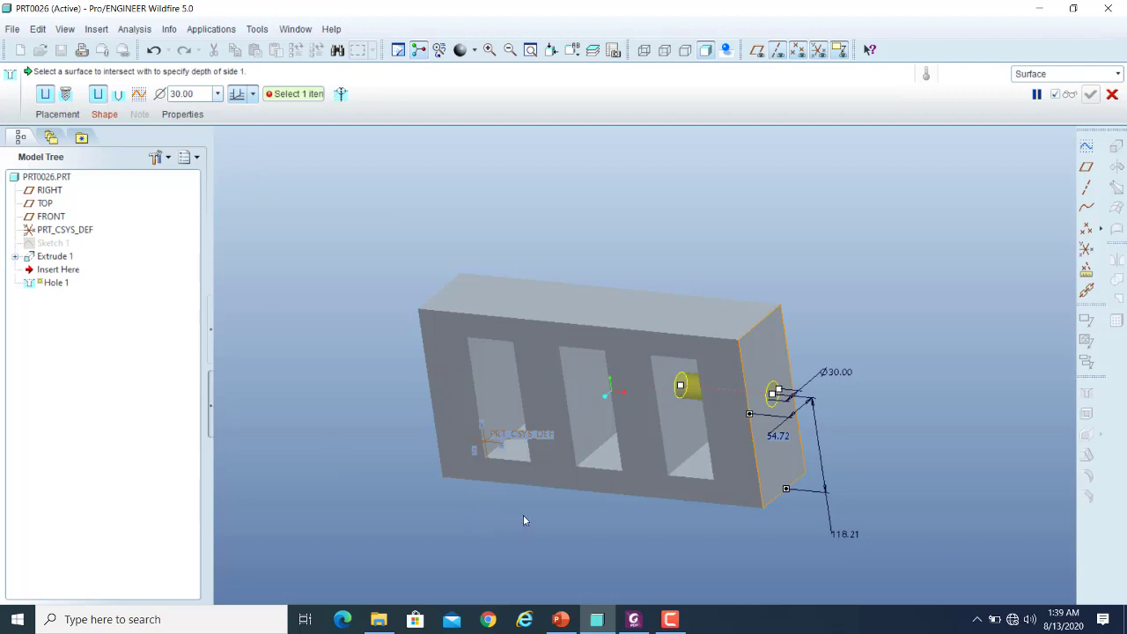
- Stop the Ø30 hole at the middle slot's wall and preview the cut
{"action": "left_click", "coordinate": [578, 381]}
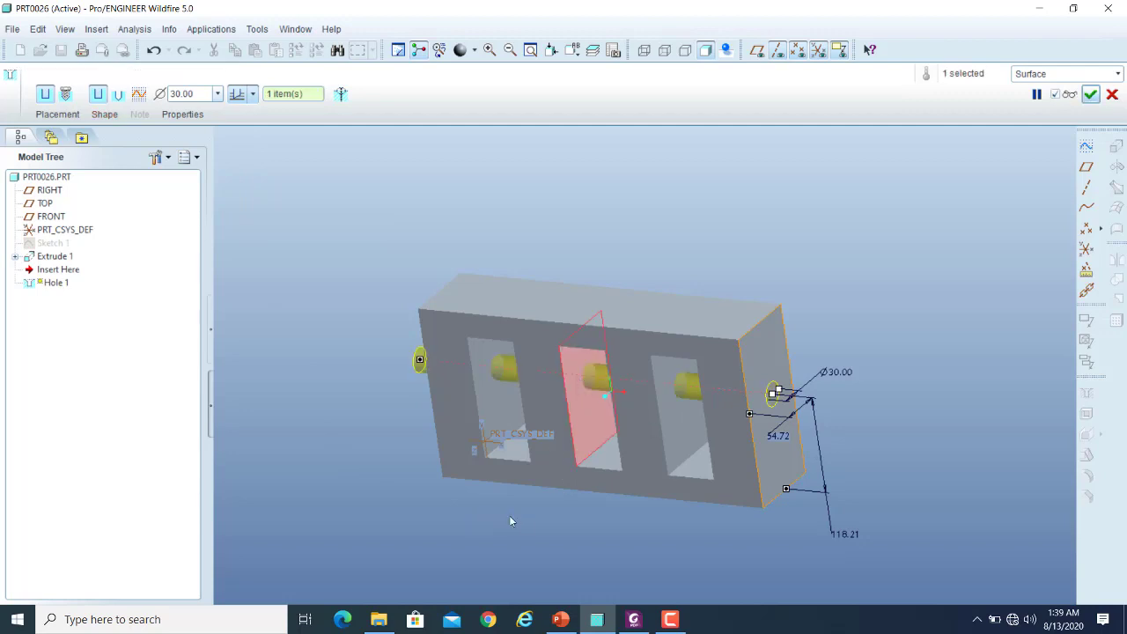
{"action": "left_click", "coordinate": [676, 428]}
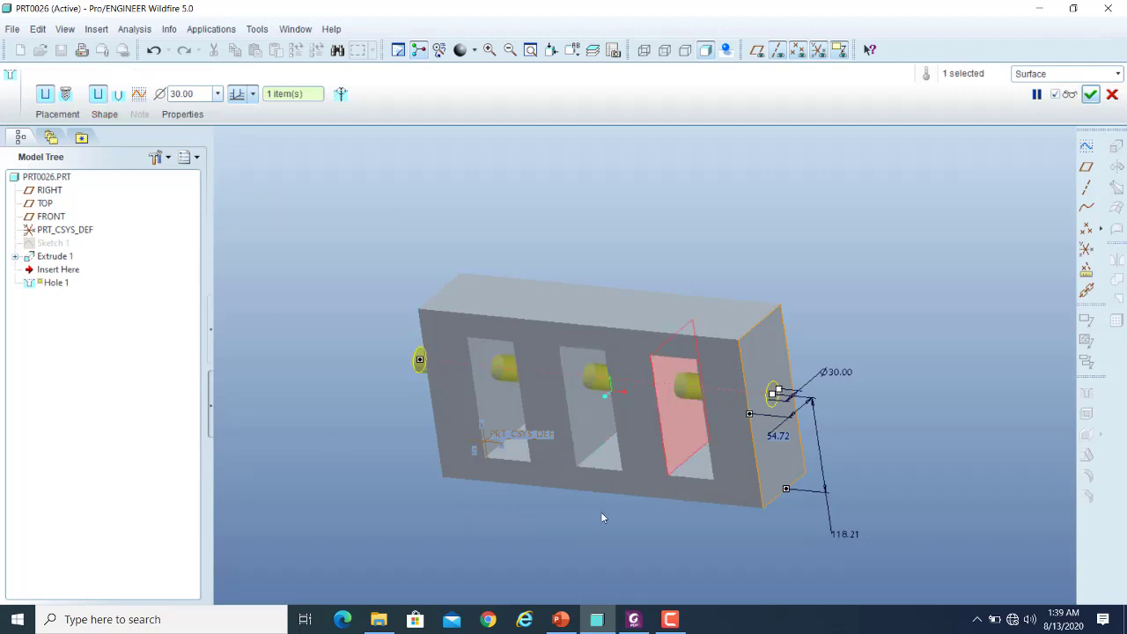
{"action": "middle_click_drag", "start_coordinate": [595, 532], "coordinate": [607, 519]}
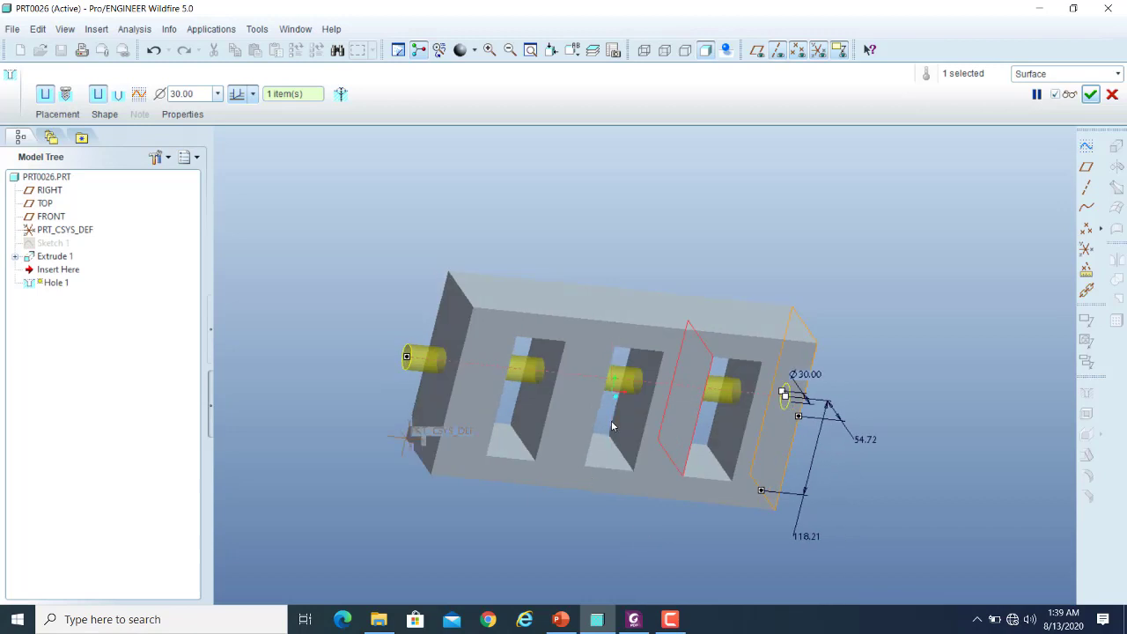
{"action": "left_click", "coordinate": [627, 416]}
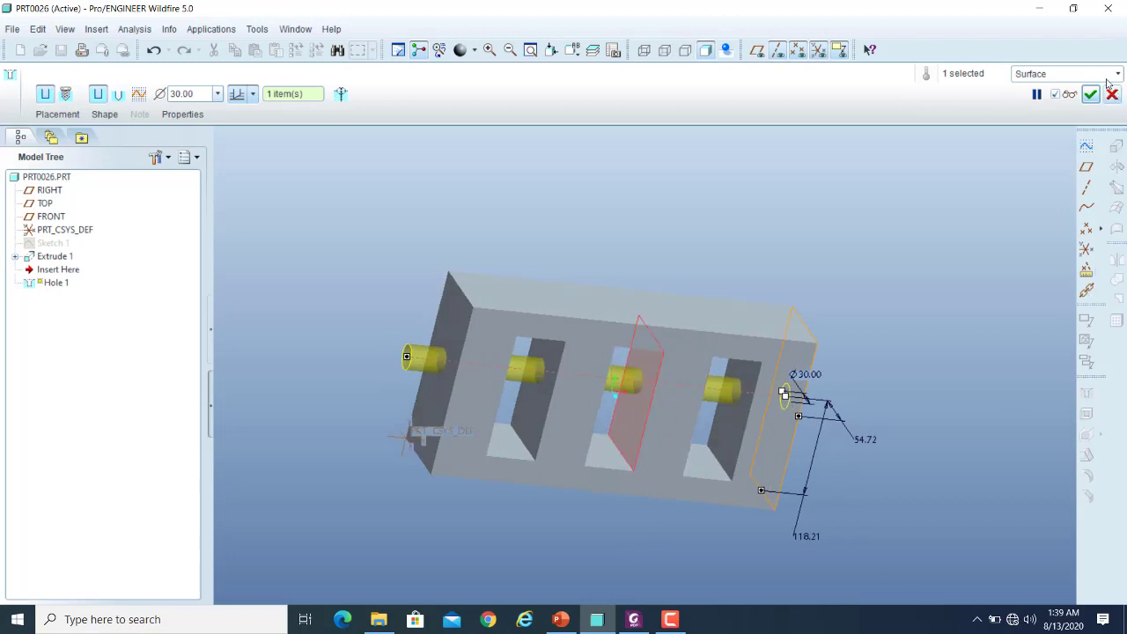
{"action": "left_click", "coordinate": [1072, 95]}
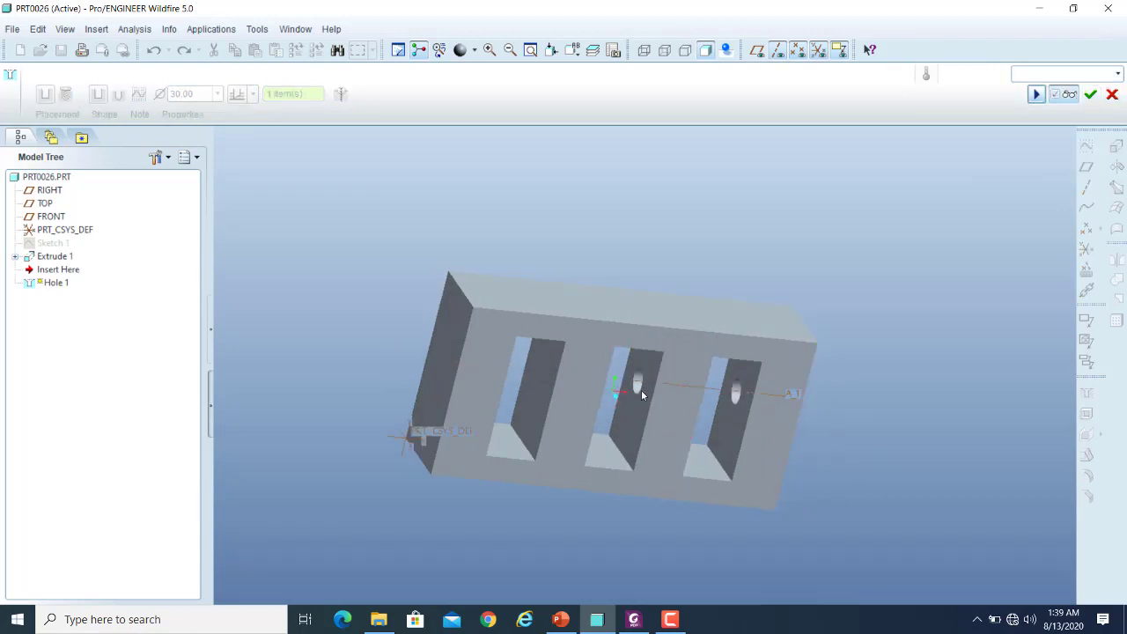
{"action": "left_click", "coordinate": [1068, 94]}
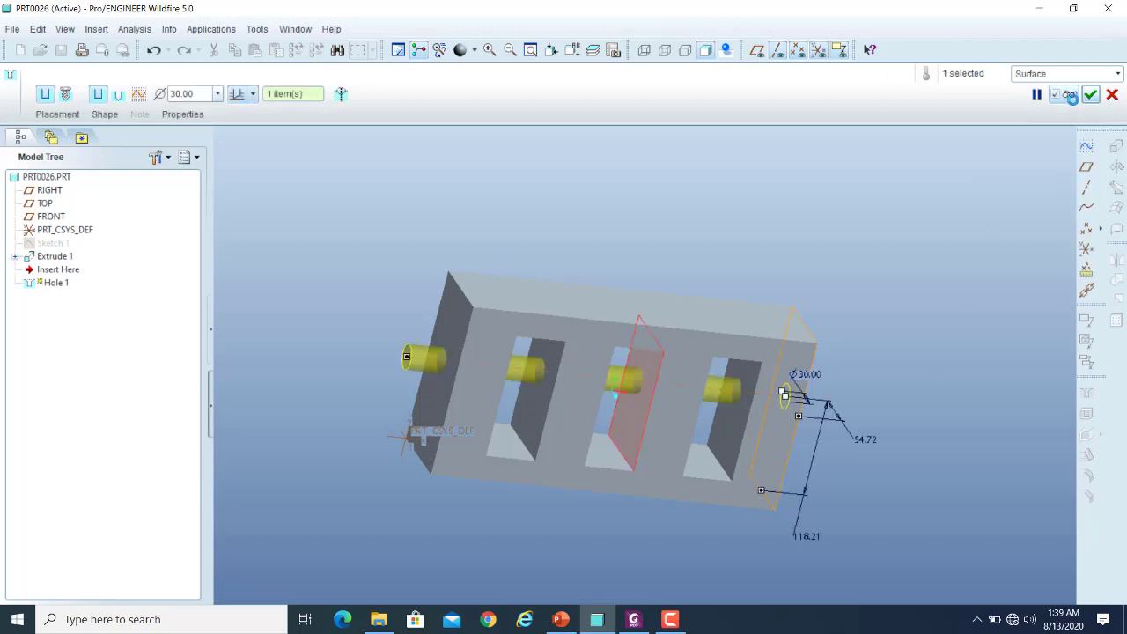
- End the Ø30 hole To Selected at the left slot's top vertex and complete Hole 1
{"action": "left_click", "coordinate": [254, 93]}
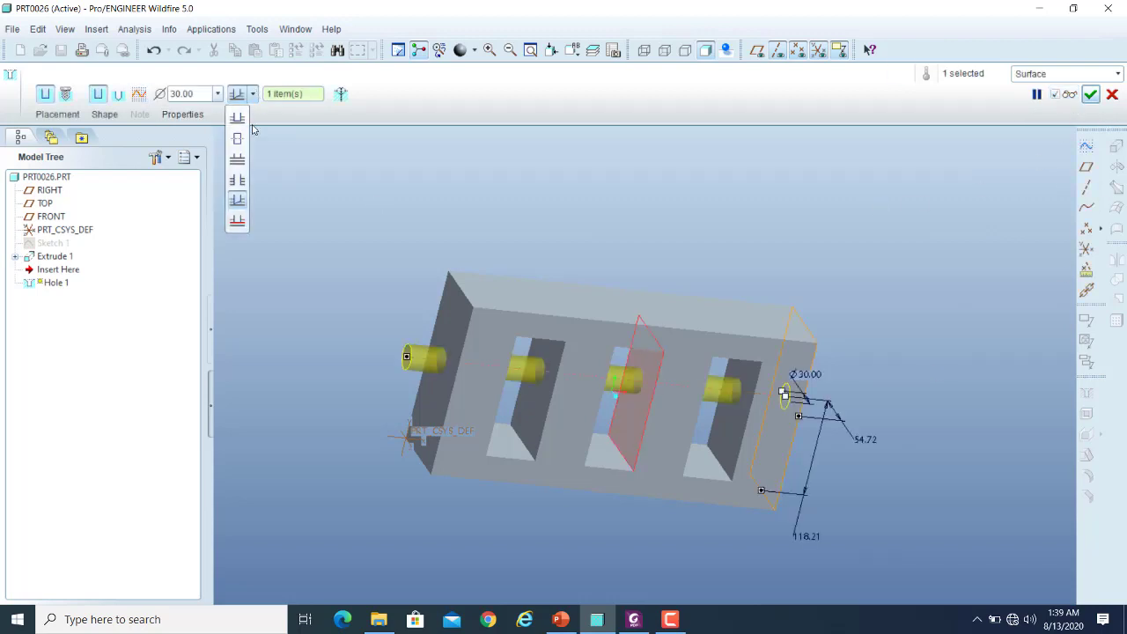
{"action": "left_click", "coordinate": [238, 201]}
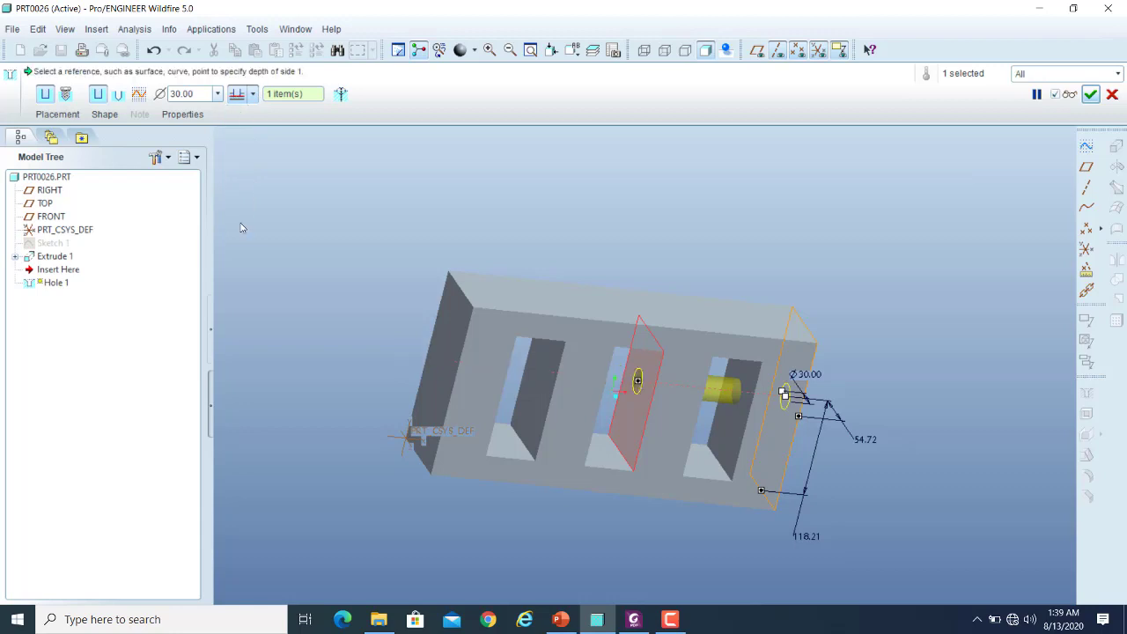
{"action": "left_click", "coordinate": [541, 404]}
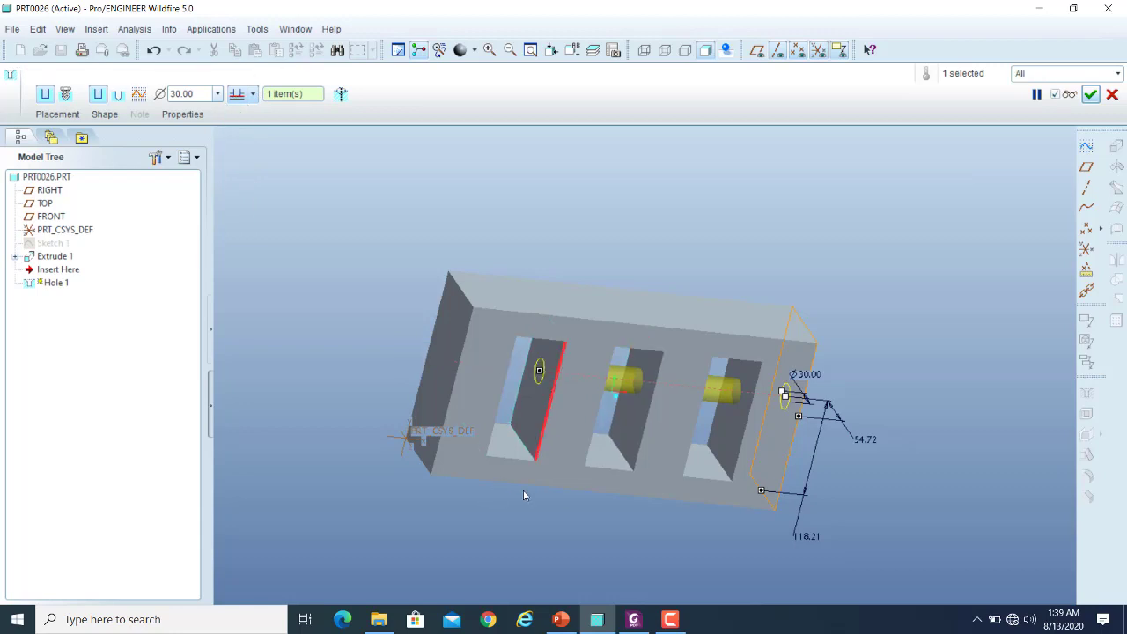
{"action": "mouse_move", "coordinate": [683, 529]}
{"action": "middle_mouse_down"}
{"action": "mouse_move", "coordinate": [639, 531]}
{"action": "mouse_move", "coordinate": [666, 531]}
{"action": "middle_mouse_up"}
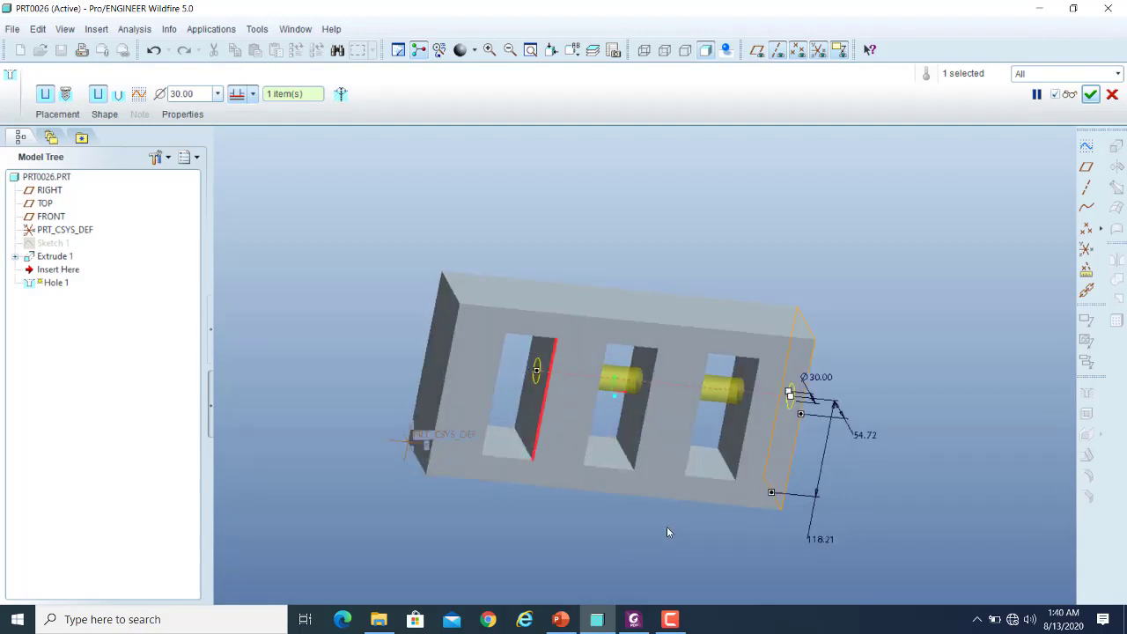
{"action": "scroll", "coordinate": [652, 519], "scroll_direction": "up", "scroll_amount": 3}
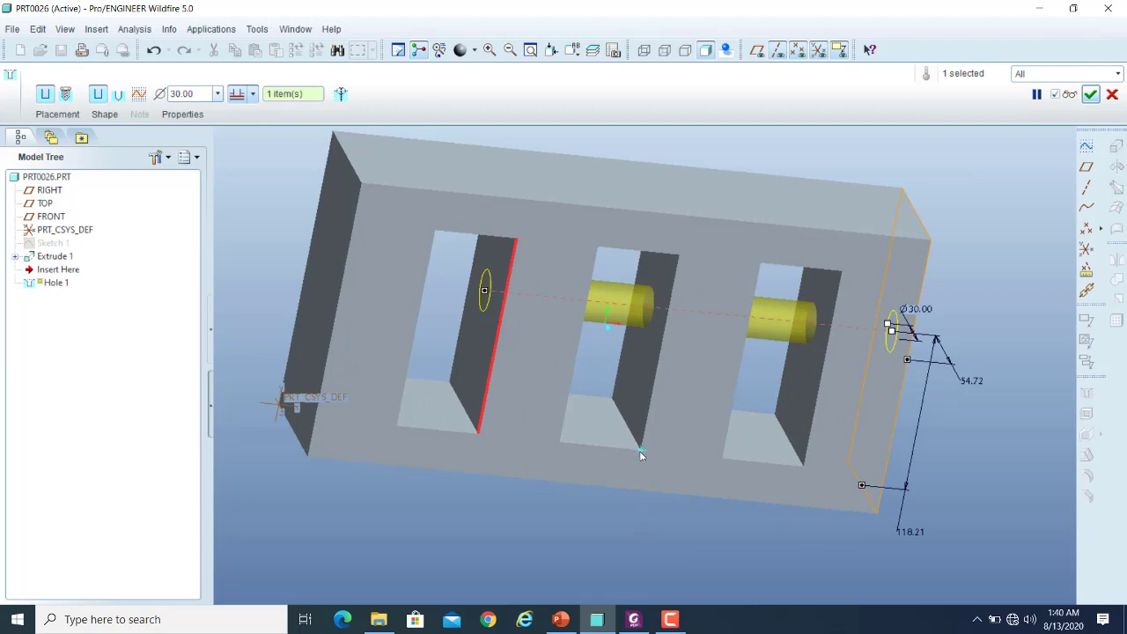
{"action": "left_click", "coordinate": [665, 342]}
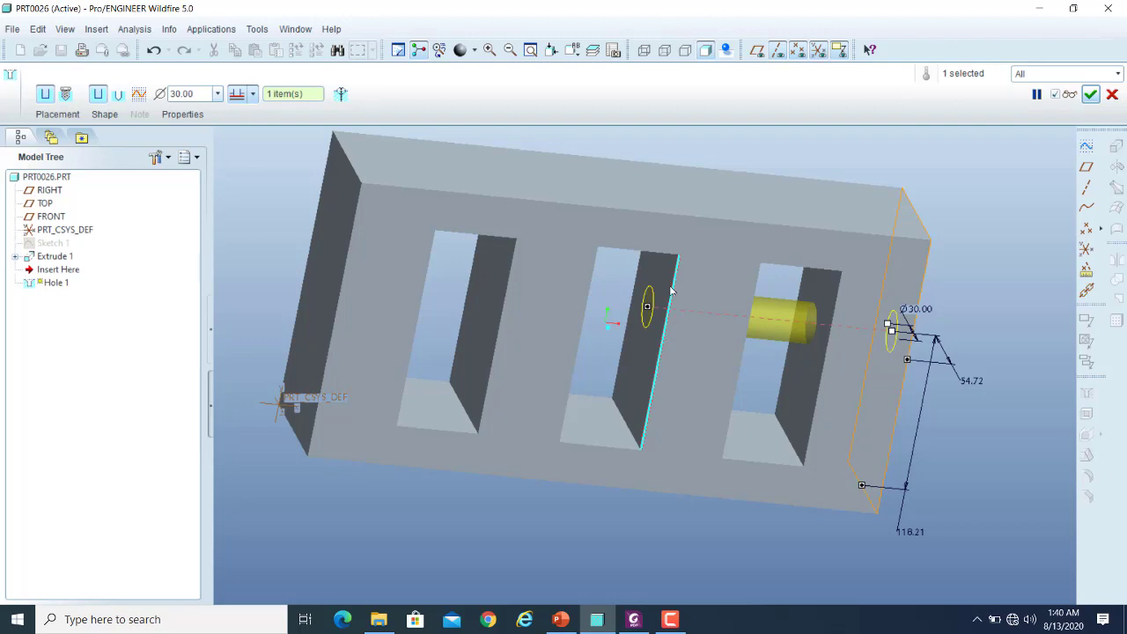
{"action": "left_click", "coordinate": [640, 452]}
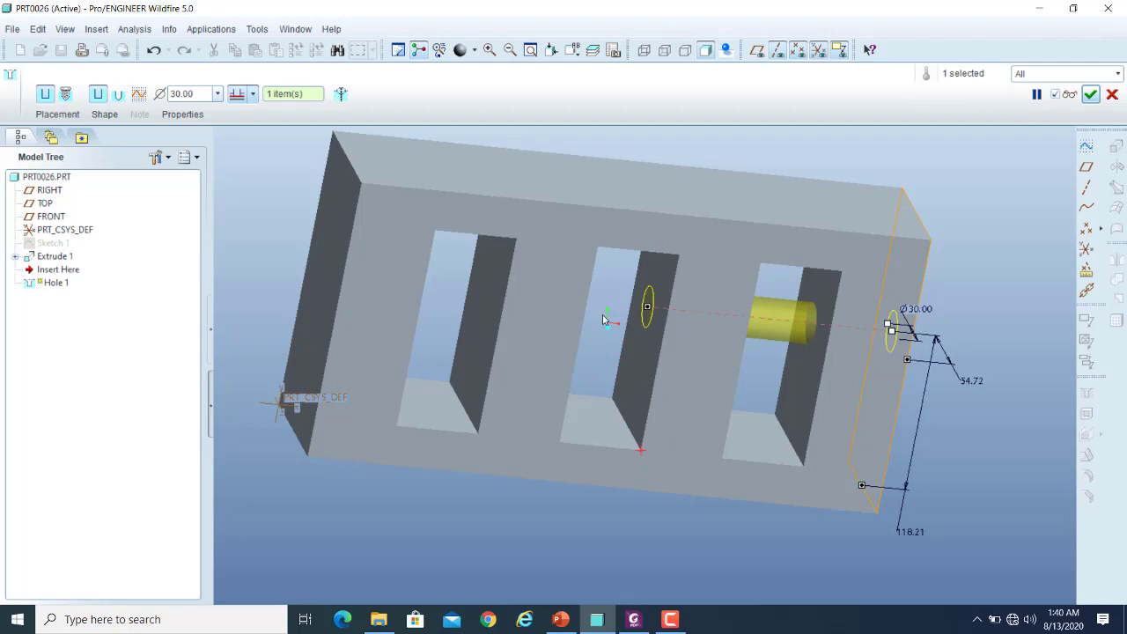
{"action": "left_click", "coordinate": [516, 239]}
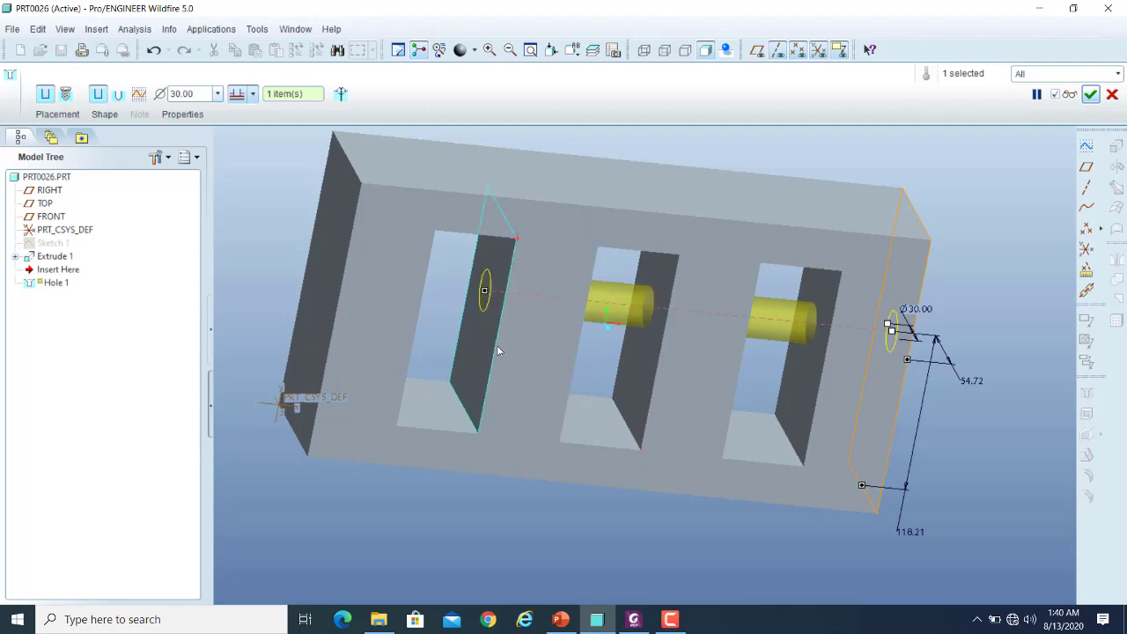
{"action": "left_click", "coordinate": [1089, 94]}
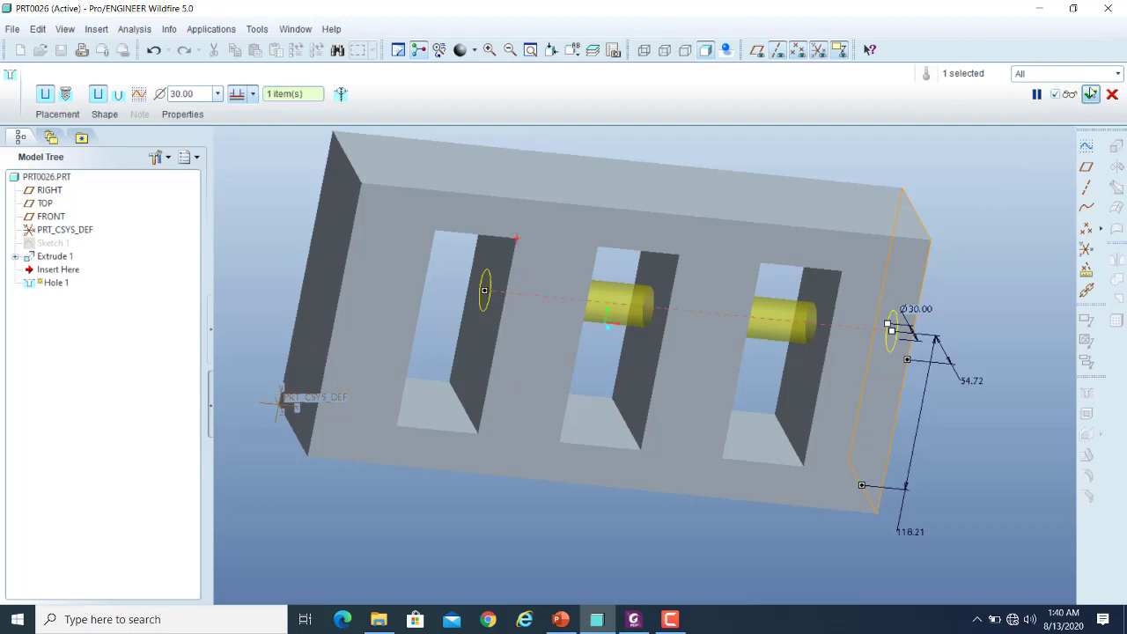
{"action": "middle_click_drag", "start_coordinate": [1031, 284], "coordinate": [989, 259]}
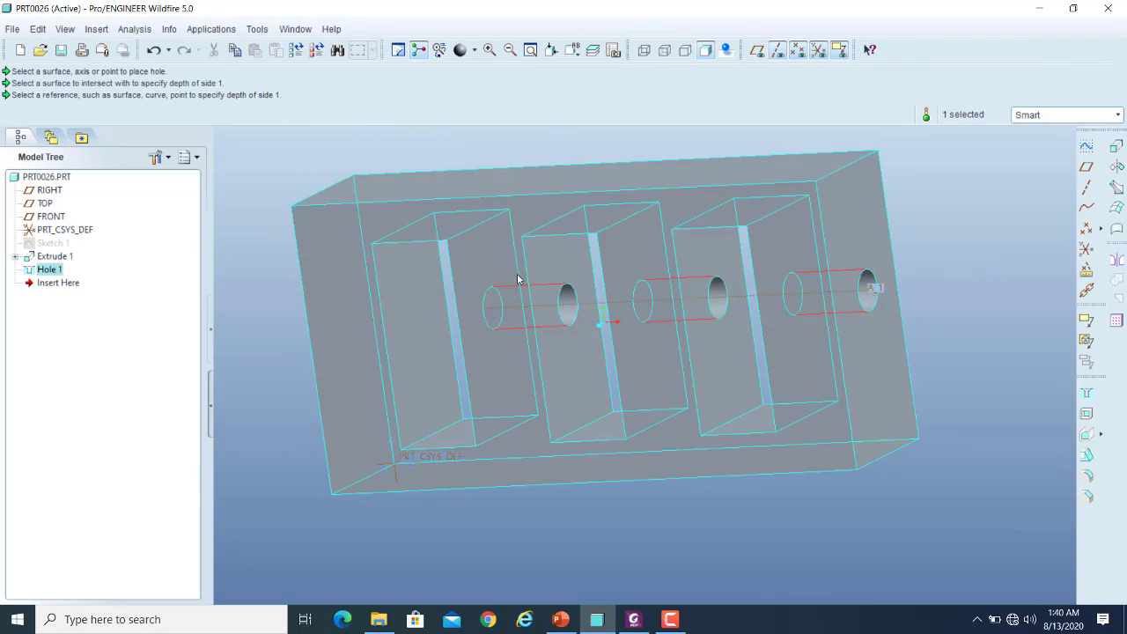
{"action": "scroll", "coordinate": [560, 336], "scroll_direction": "up", "scroll_amount": 2}
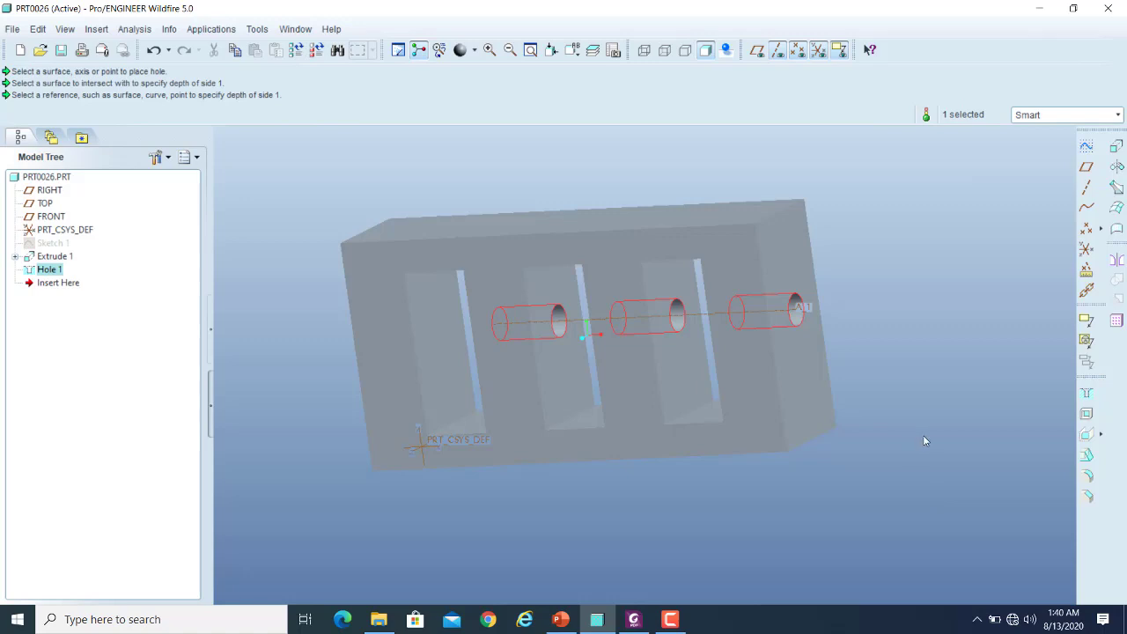
{"action": "left_click", "coordinate": [670, 619]}
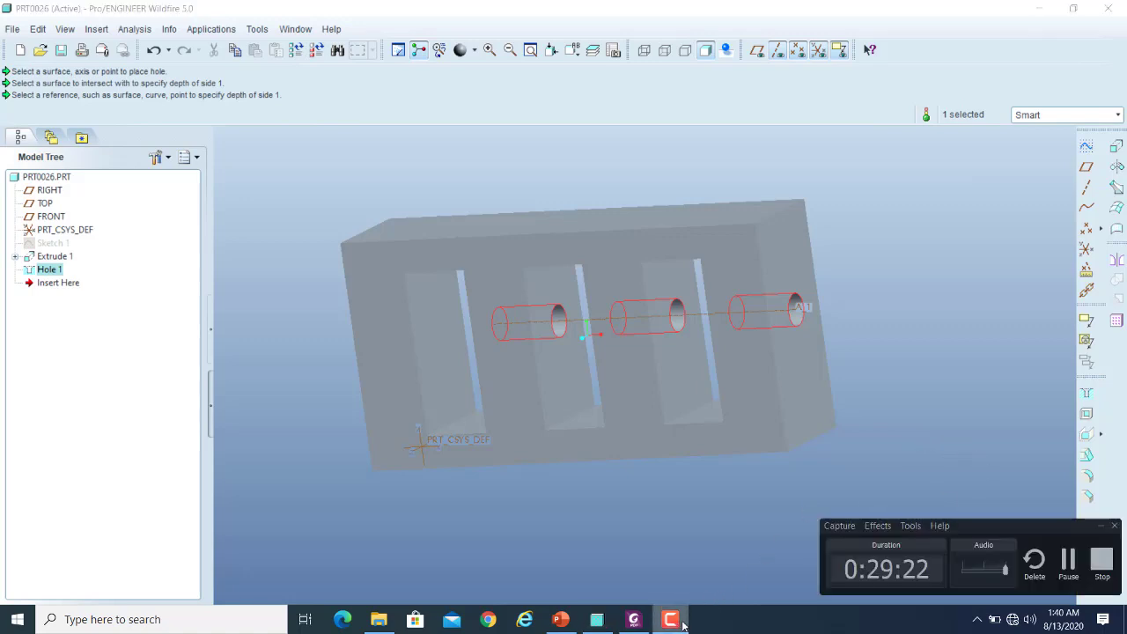